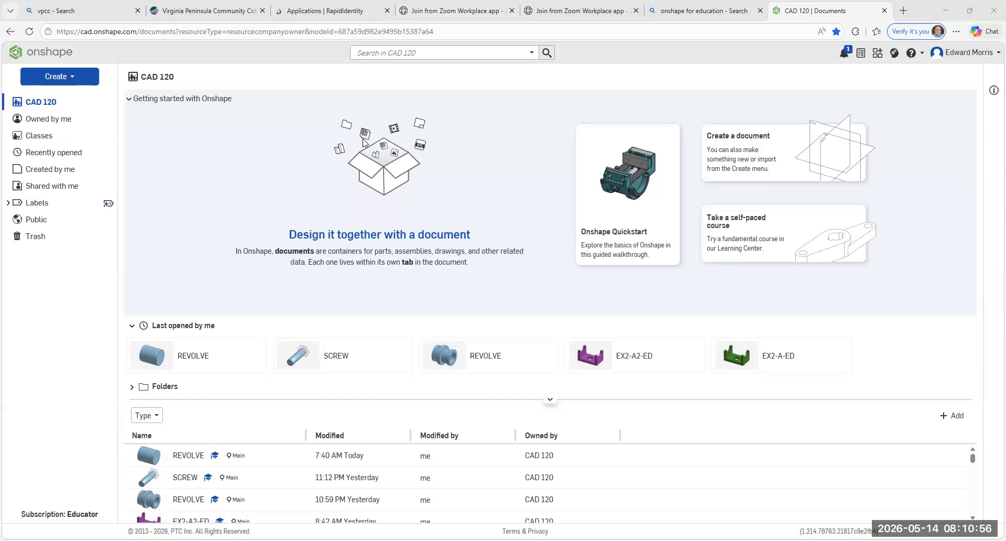
- Create a new document named EX3-REVOLVE-A-ED in the CAD 120 location
click(73, 80)
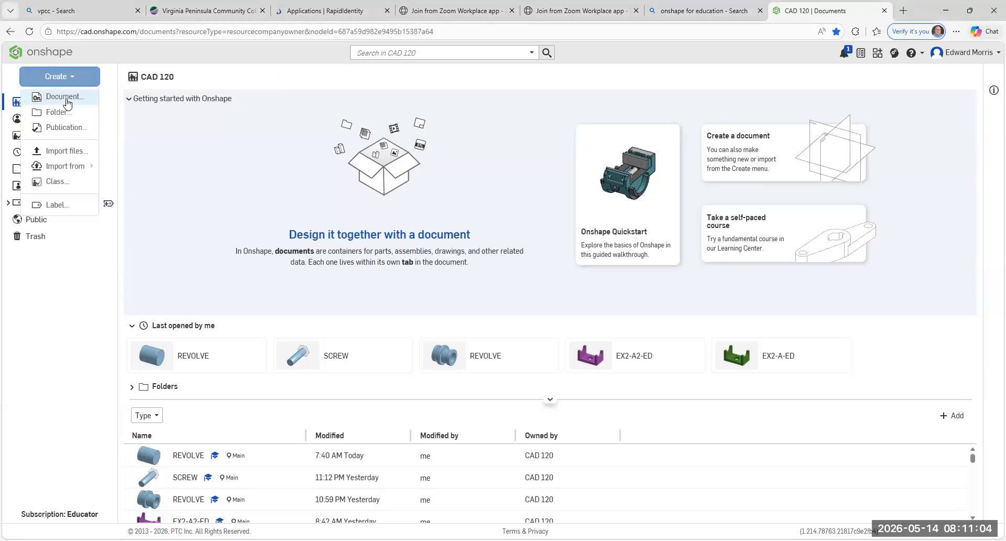
click(68, 102)
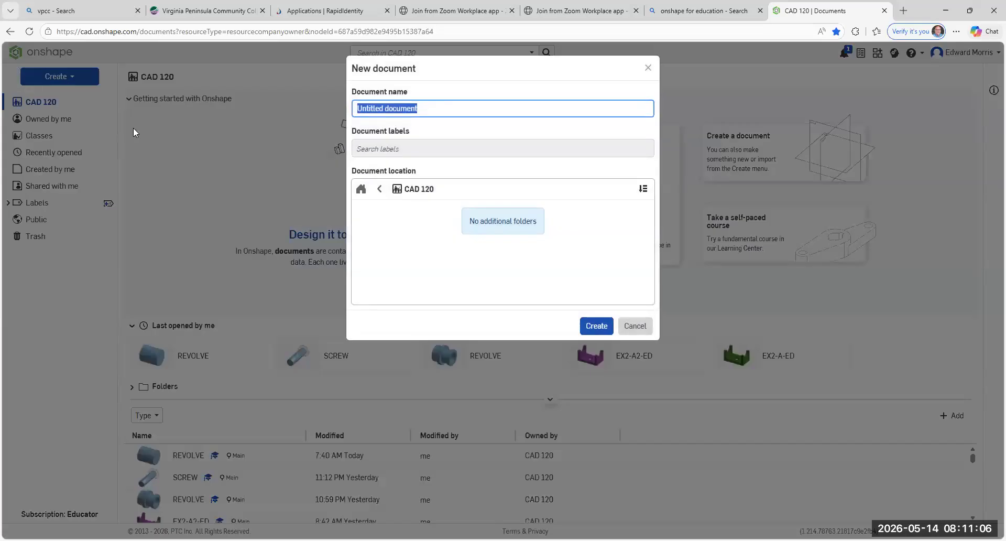
key(BackSpace)
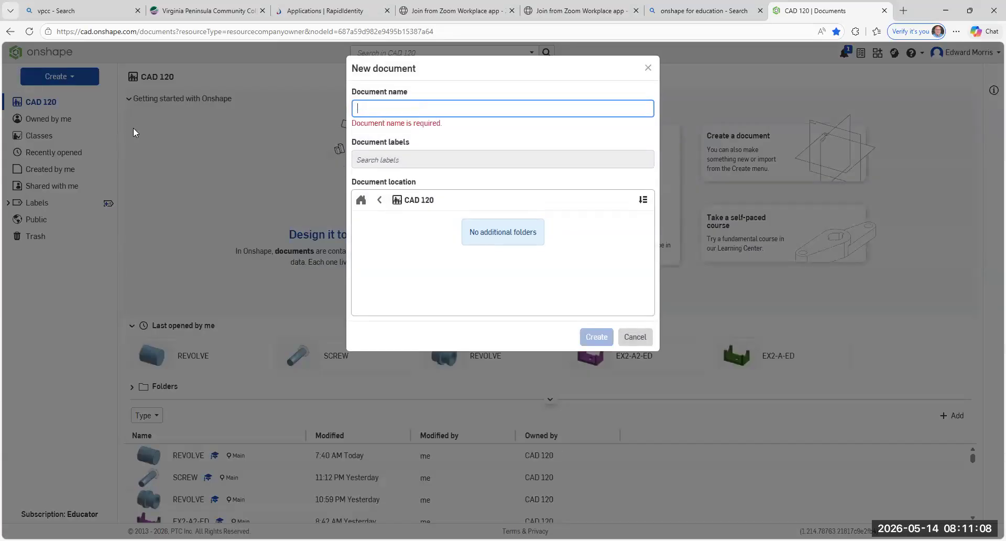
text(EX)
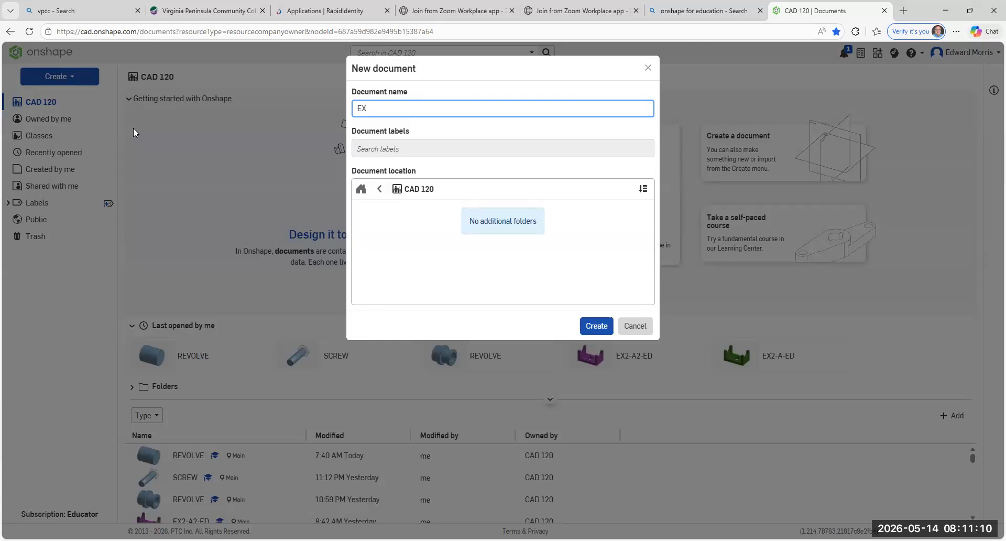
text(3-)
text(REVA)
key(BackSpace)
text(OLVED)
text(A-ED)
key(BackSpace)
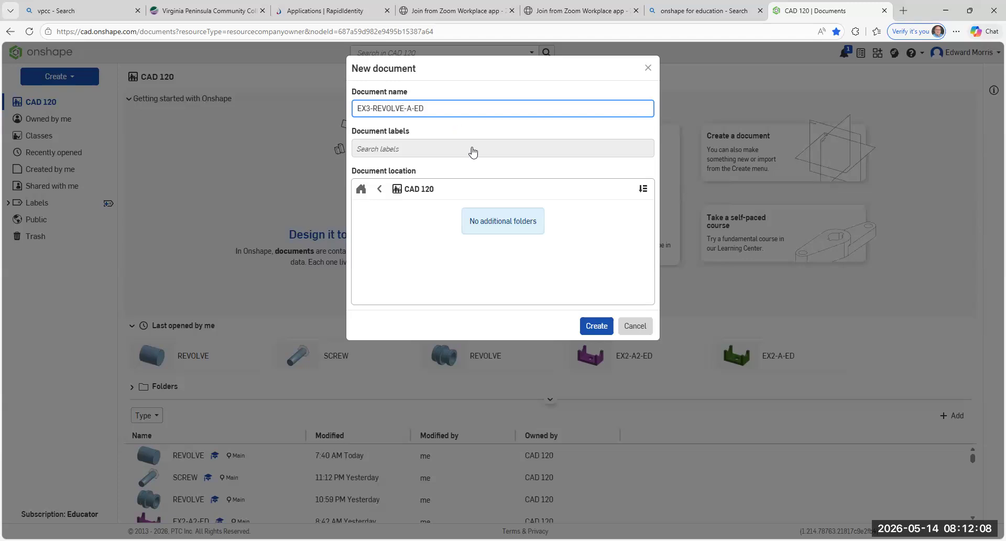
click(599, 329)
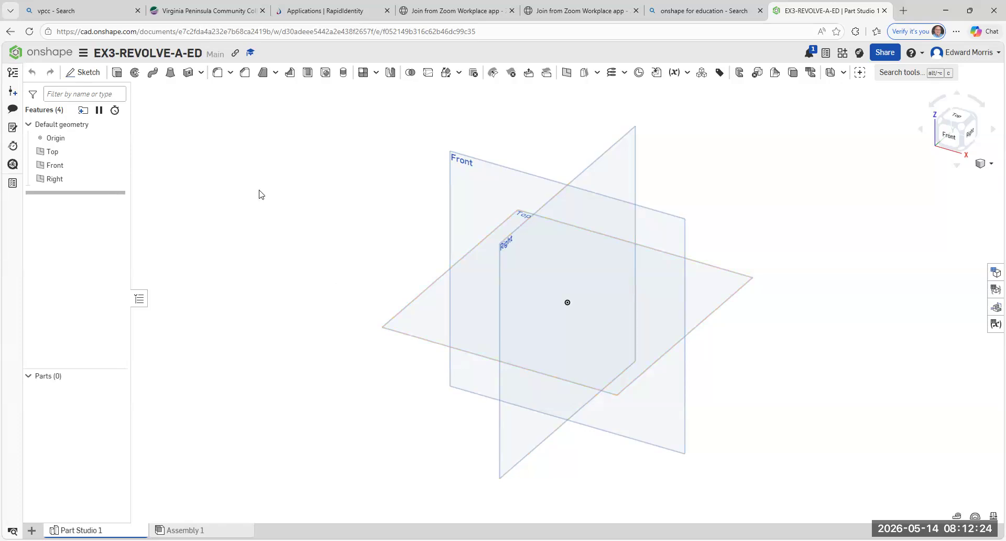
click(87, 74)
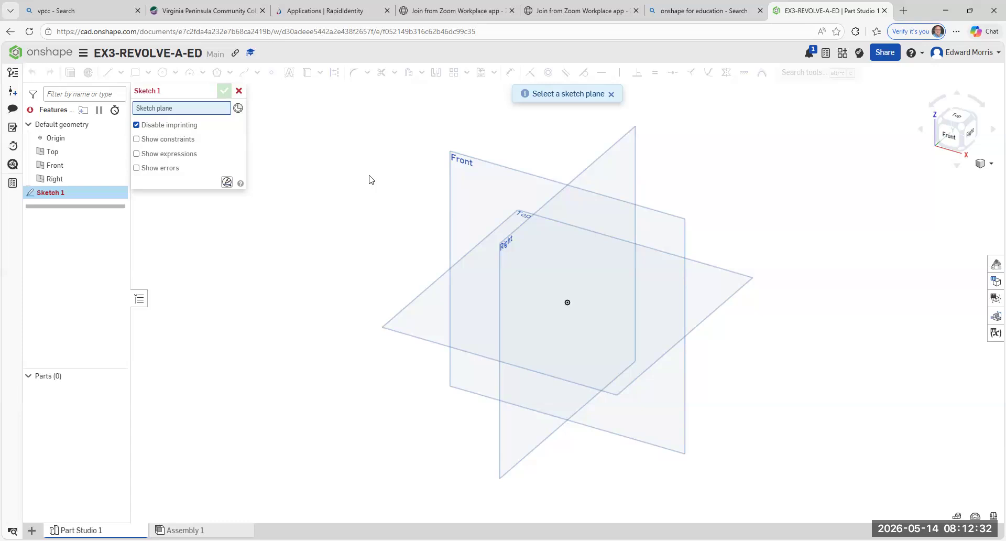
click(498, 168)
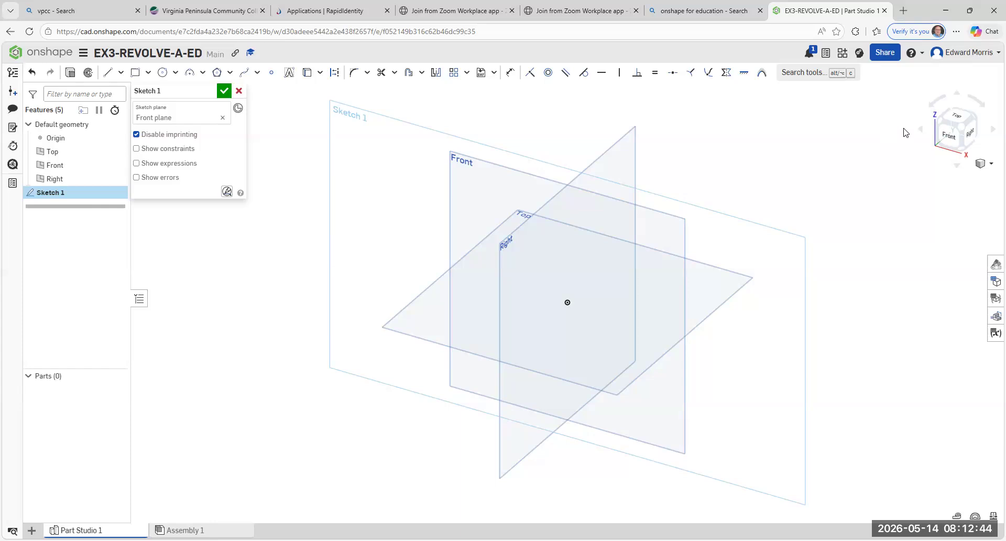
click(949, 139)
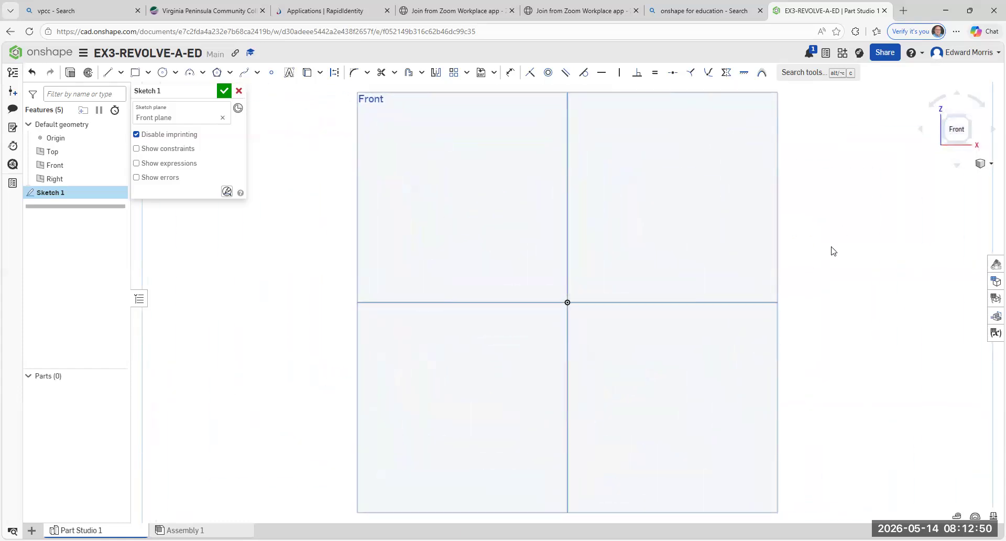
scroll(833, 251, down, 2)
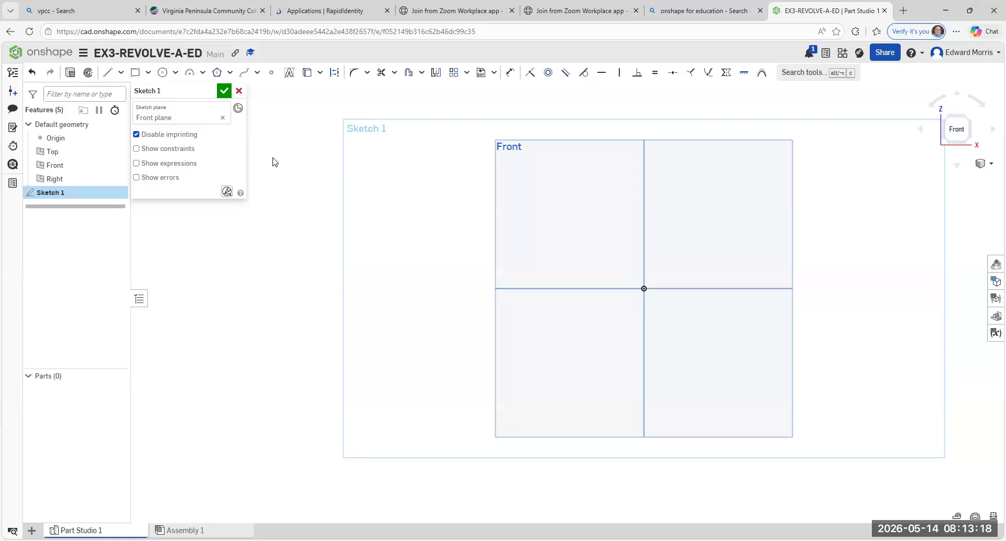
click(239, 93)
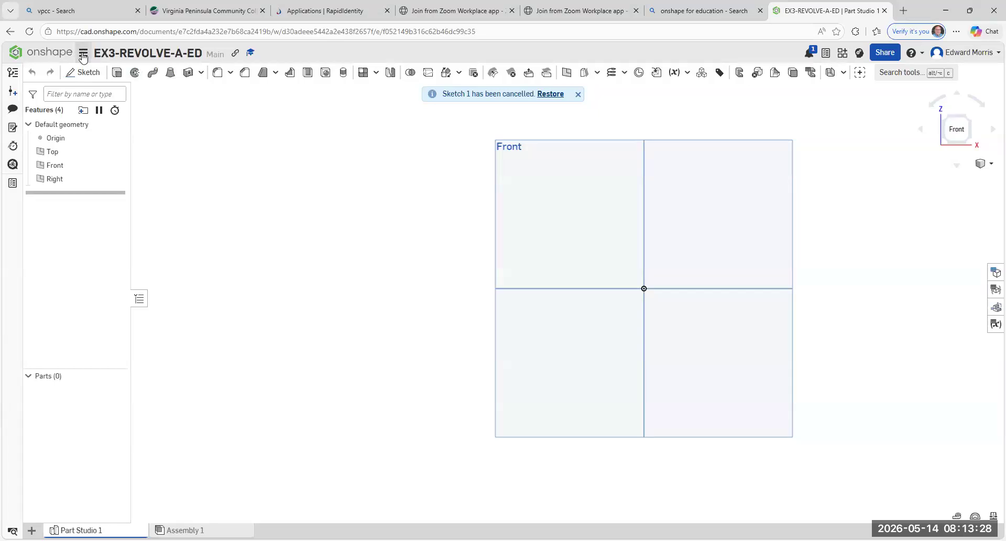
- Set the workspace's default length unit to Inch
click(82, 54)
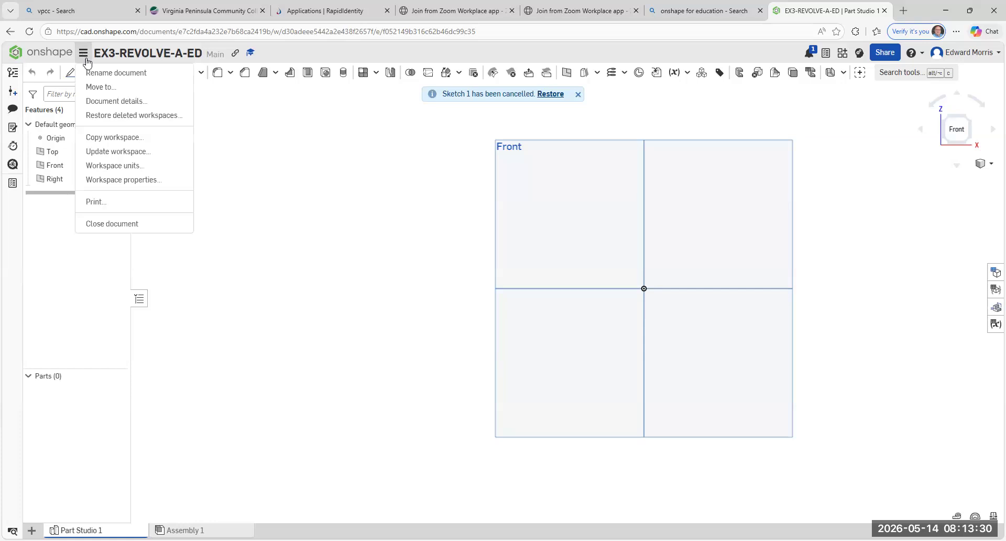
click(132, 167)
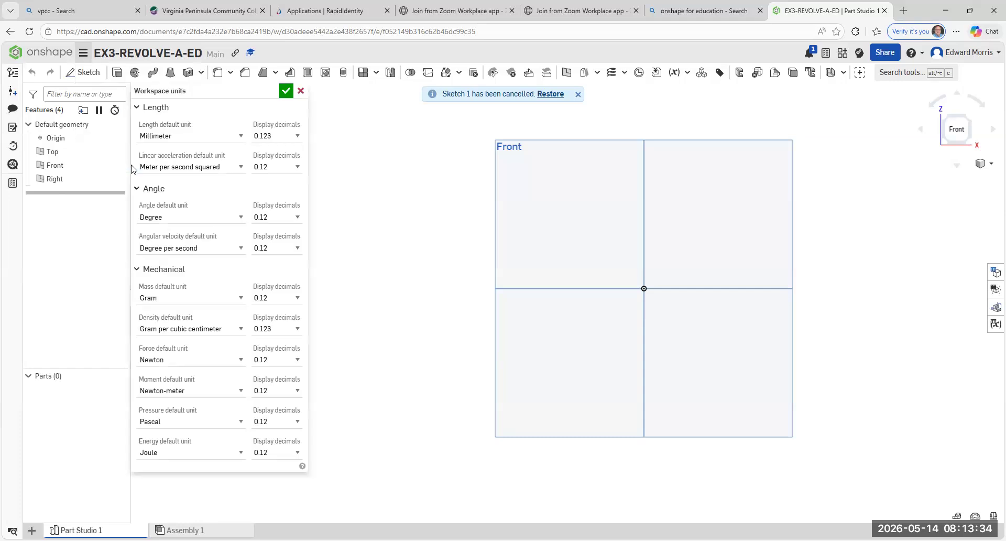
click(242, 137)
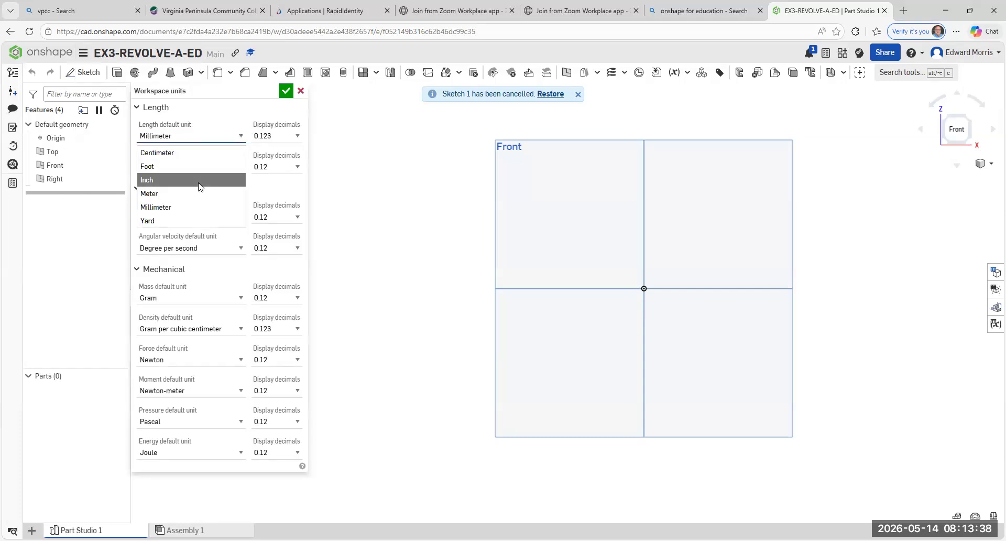
click(199, 185)
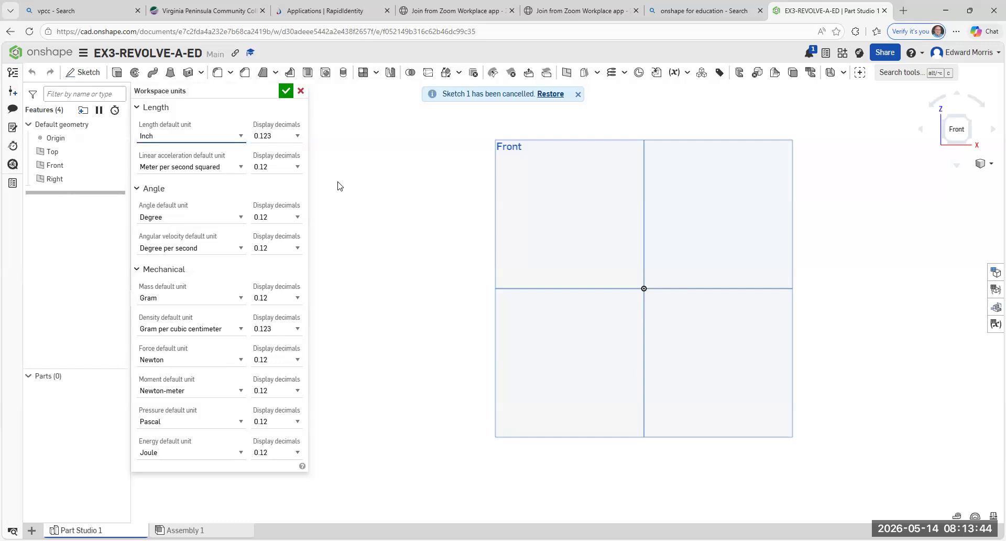
click(285, 92)
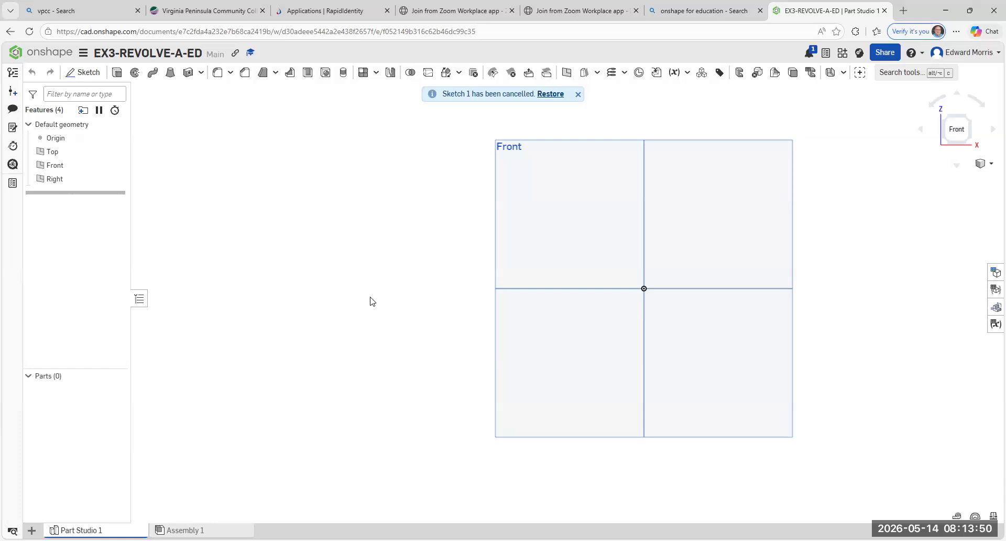
- Start a sketch on the Front plane and draw a 3 in horizontal line from the origin toward negative X
click(94, 79)
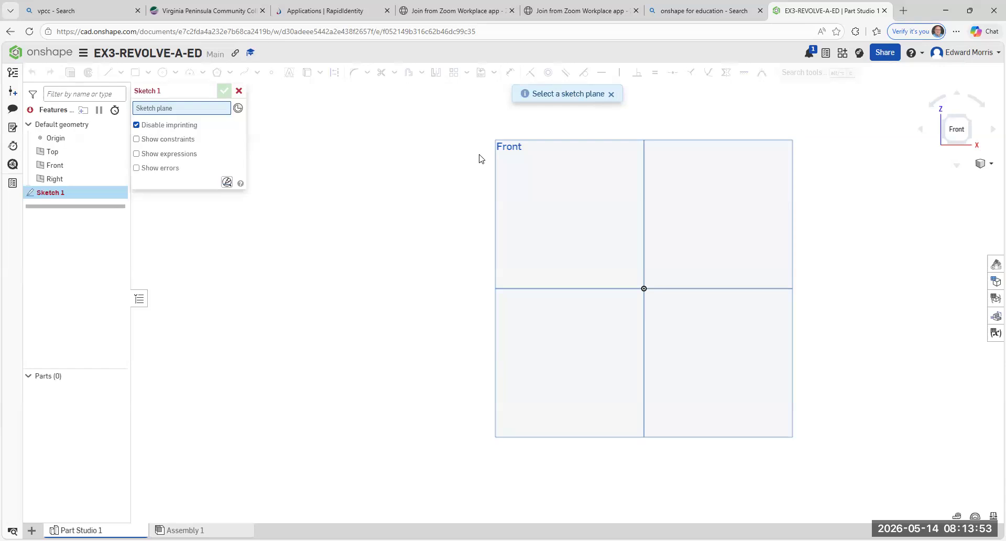
click(564, 143)
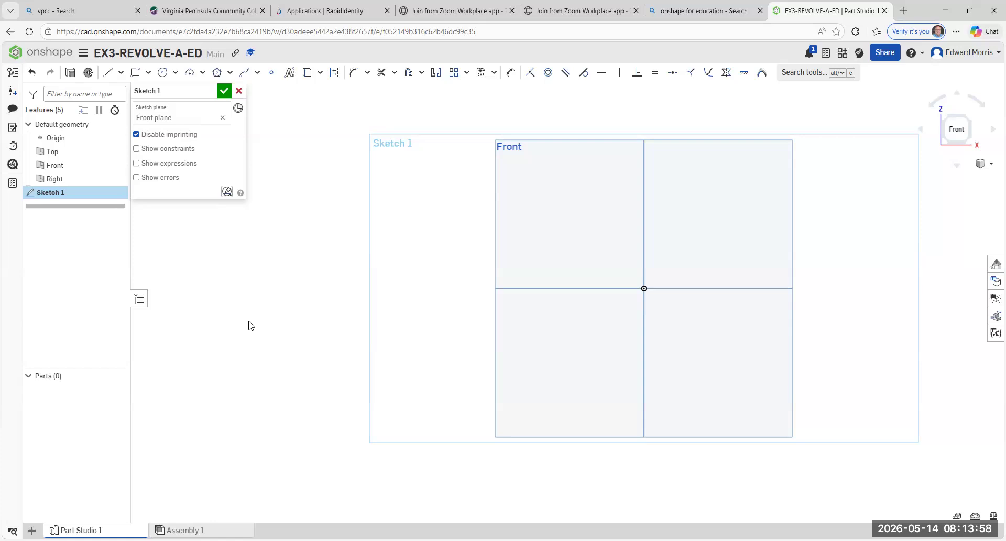
click(111, 75)
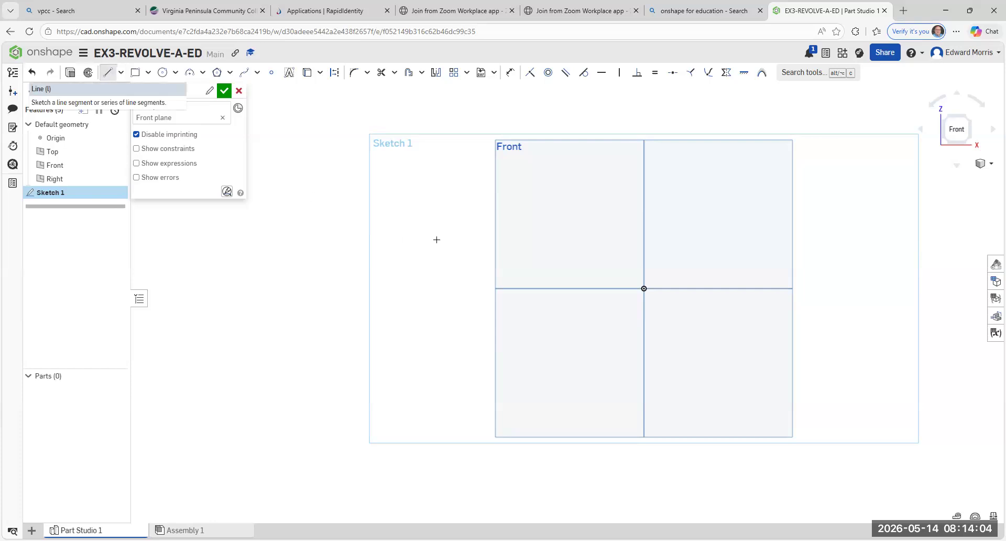
click(643, 288)
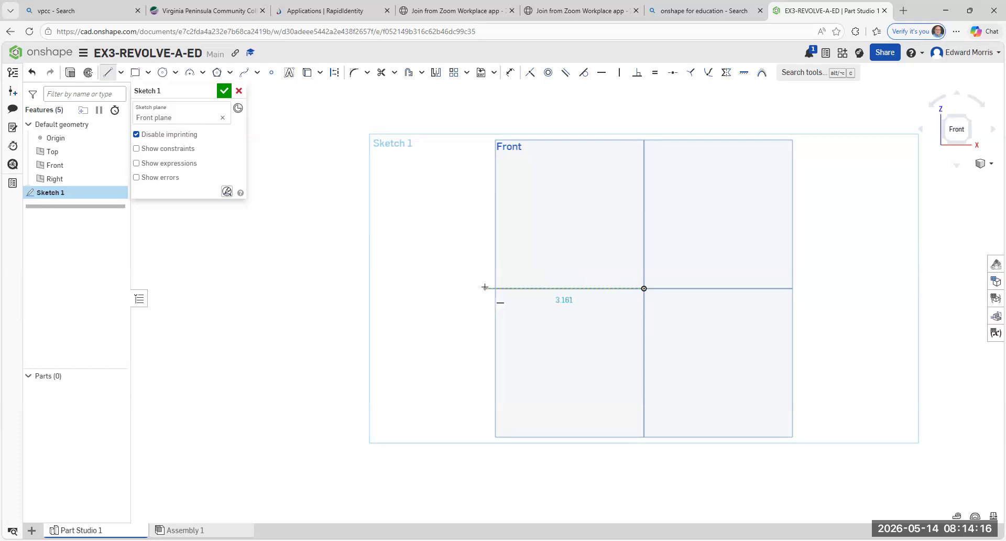
click(484, 288)
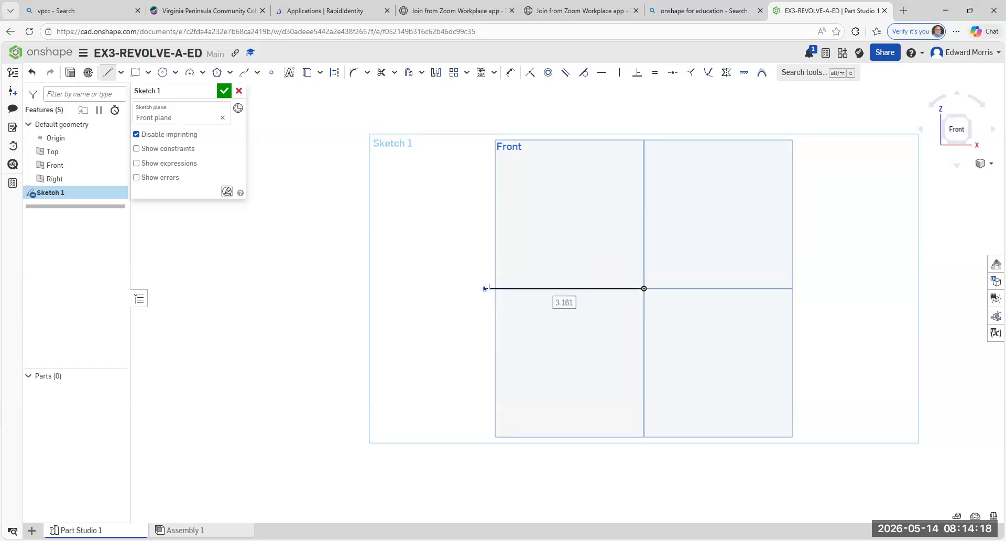
text(3)
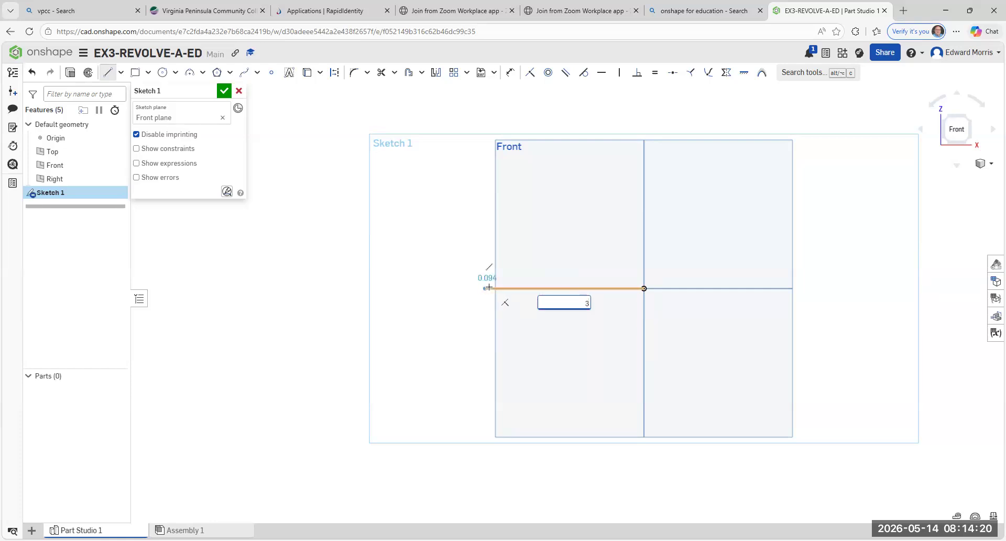
key(Return)
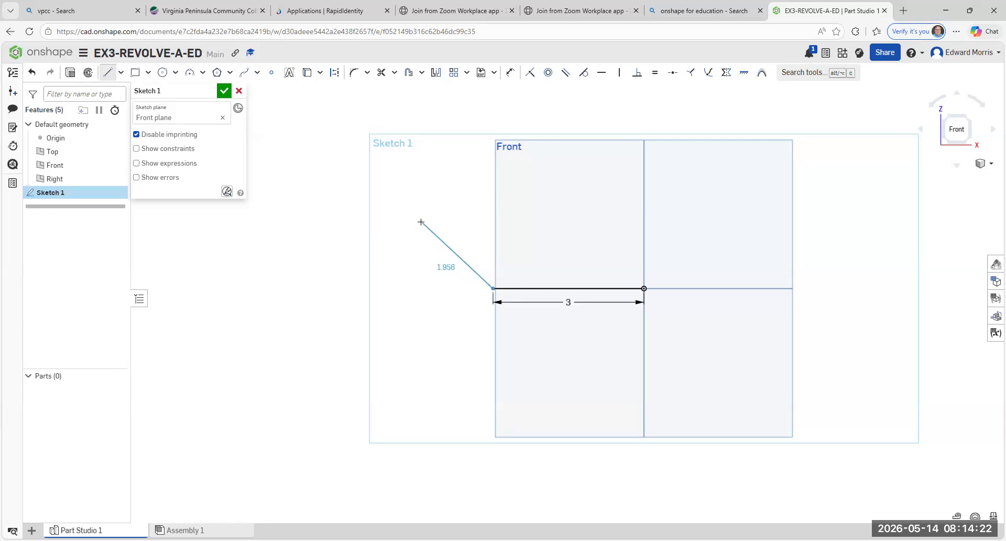
key(Escape)
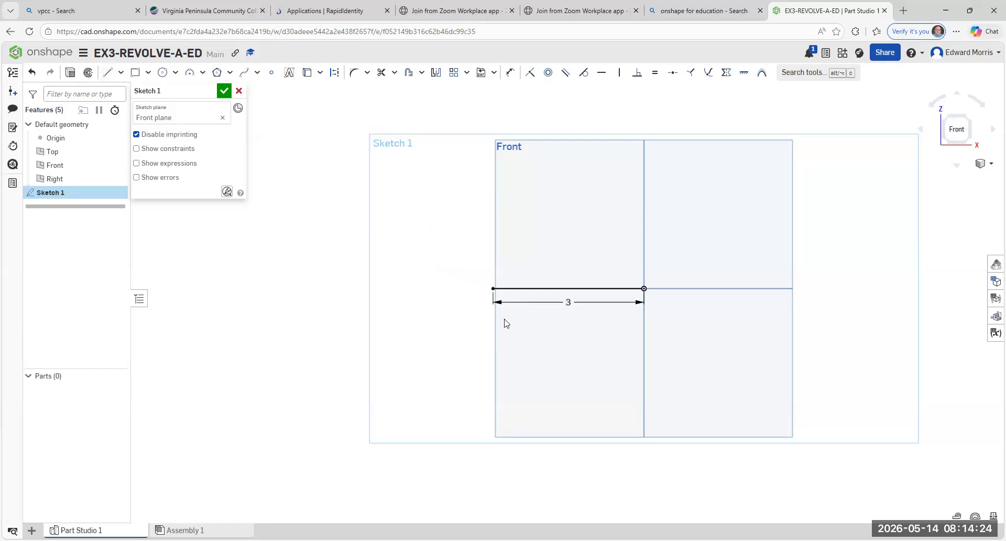
- Delete the length dimension of the horizontal line
right_click(568, 302)
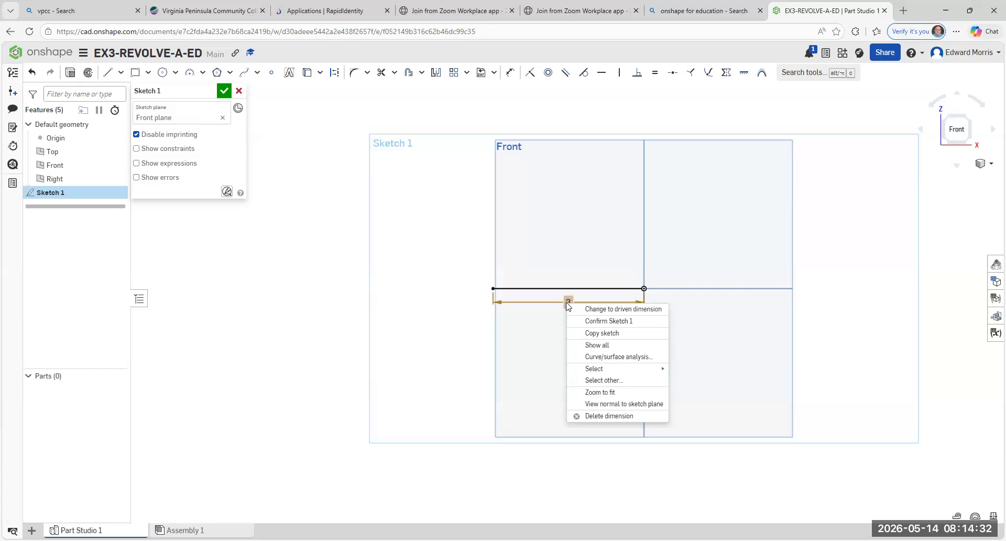
click(601, 416)
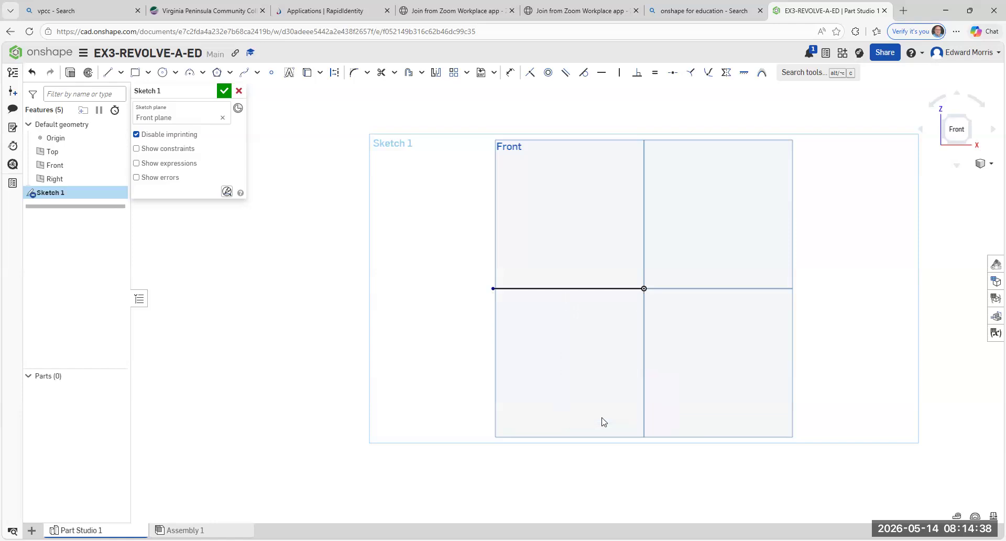
- Draw a 0.5 in vertical line upward from the horizontal line's free end
scroll(591, 378, up, 1)
mouse_move(591, 378)
middle_down()
mouse_move(497, 414)
mouse_move(544, 406)
middle_up()
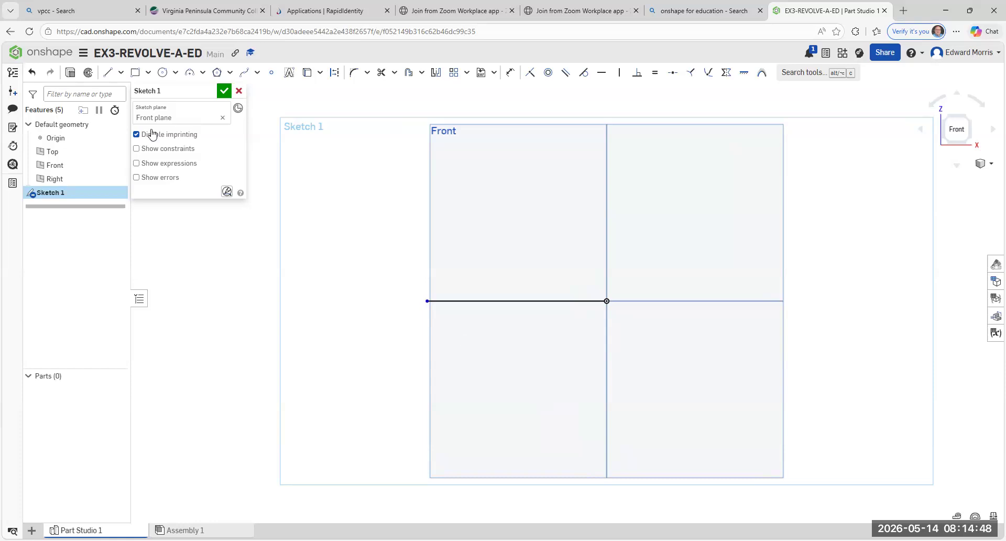
click(121, 74)
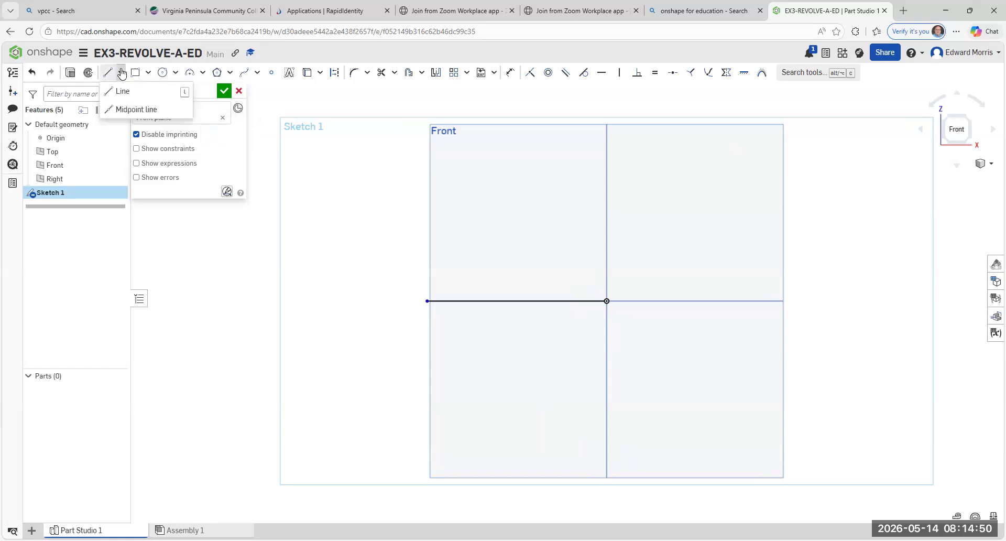
click(120, 93)
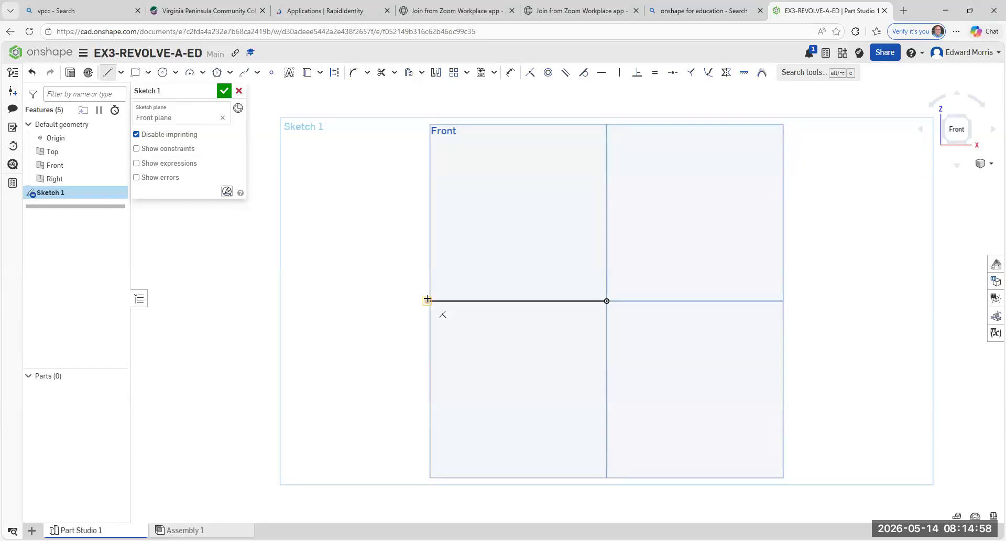
click(427, 300)
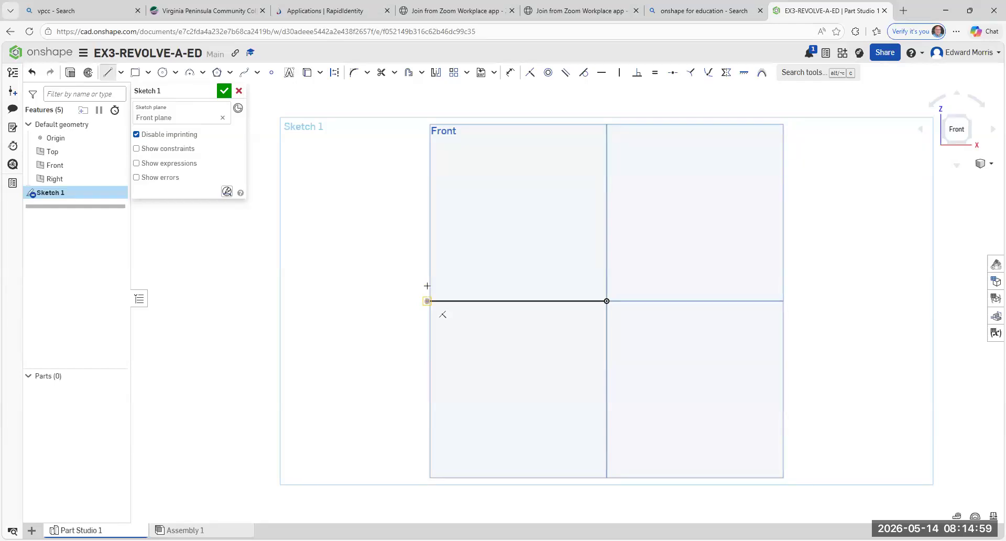
click(424, 244)
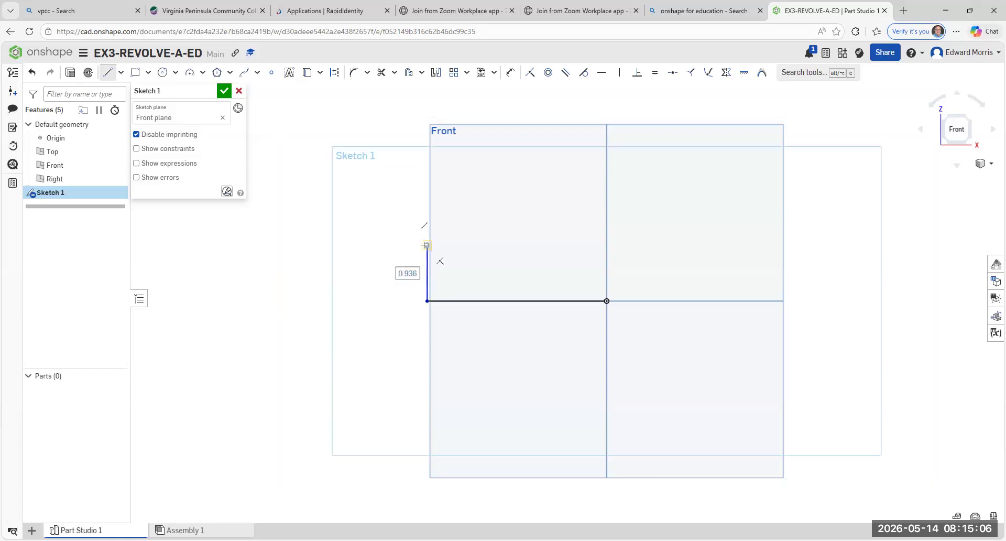
text(.5)
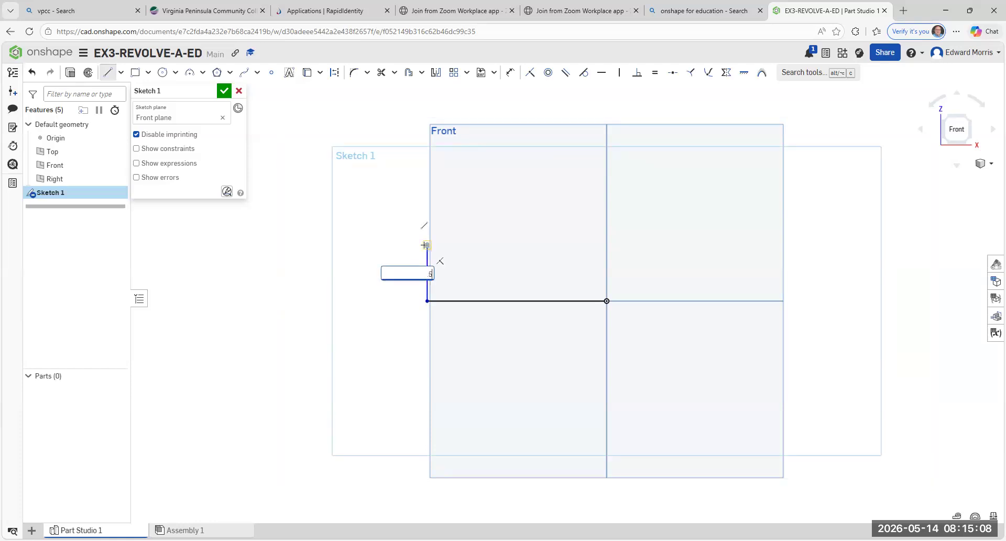
key(Return)
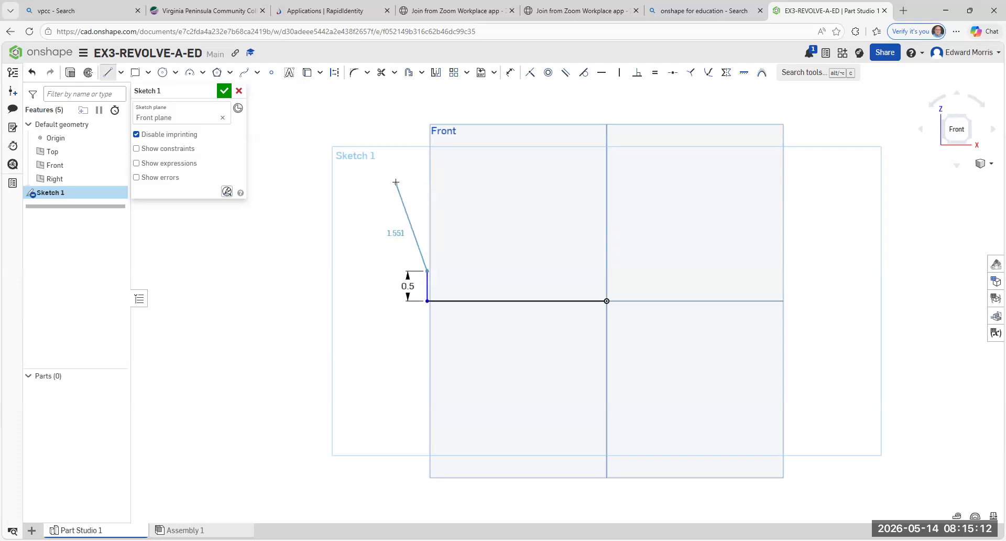
key(Escape)
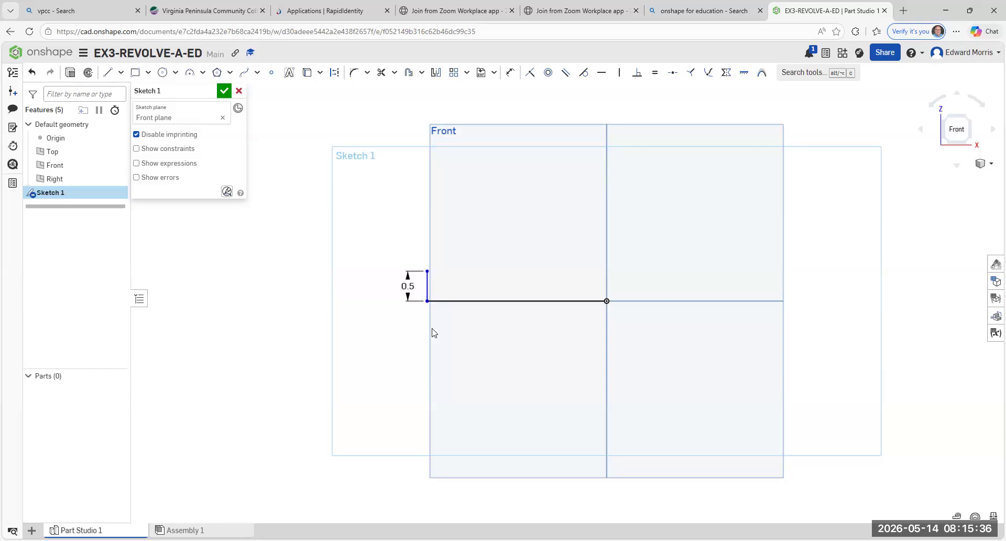
- Draw a 6 in horizontal line from the top of the 0.5 in vertical line toward positive X
click(106, 73)
click(427, 271)
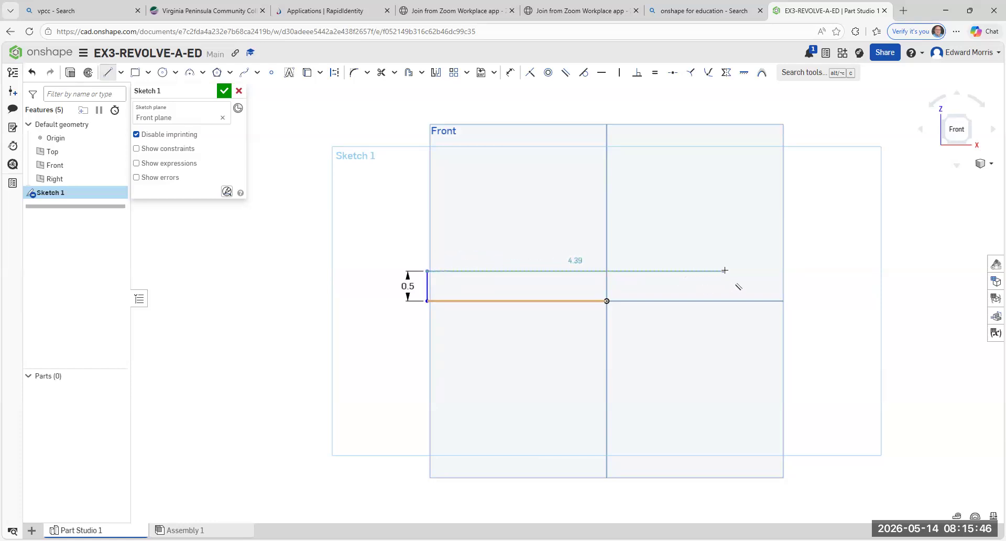
click(870, 211)
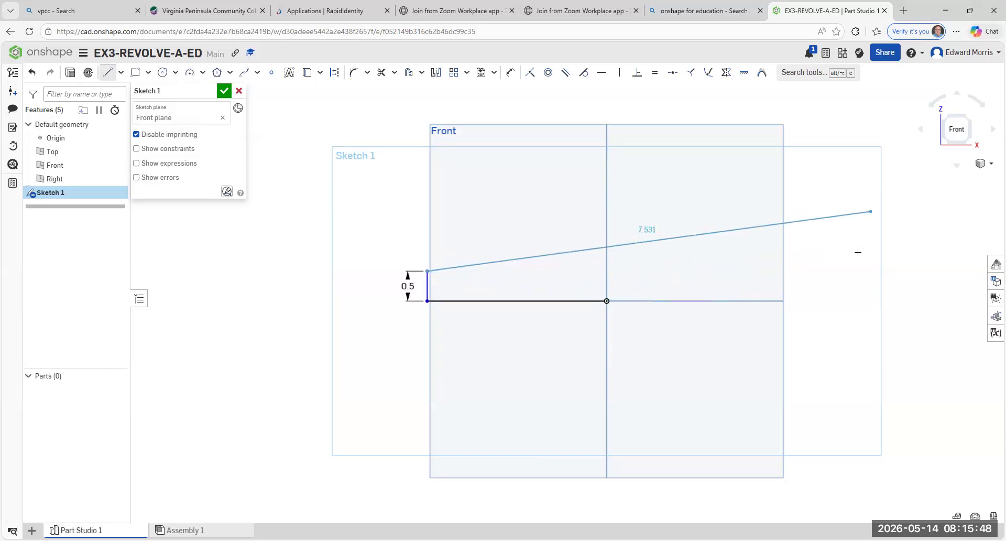
click(812, 270)
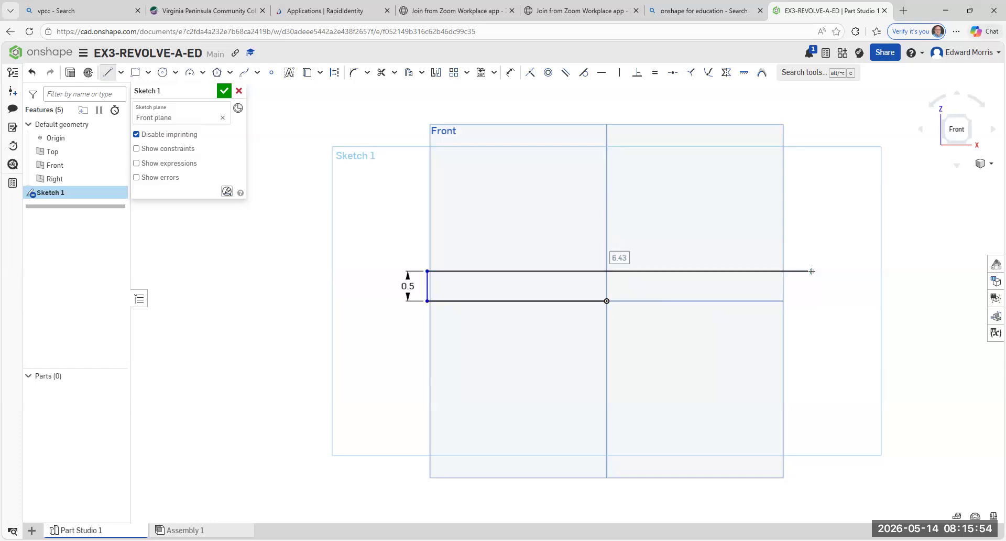
text(6)
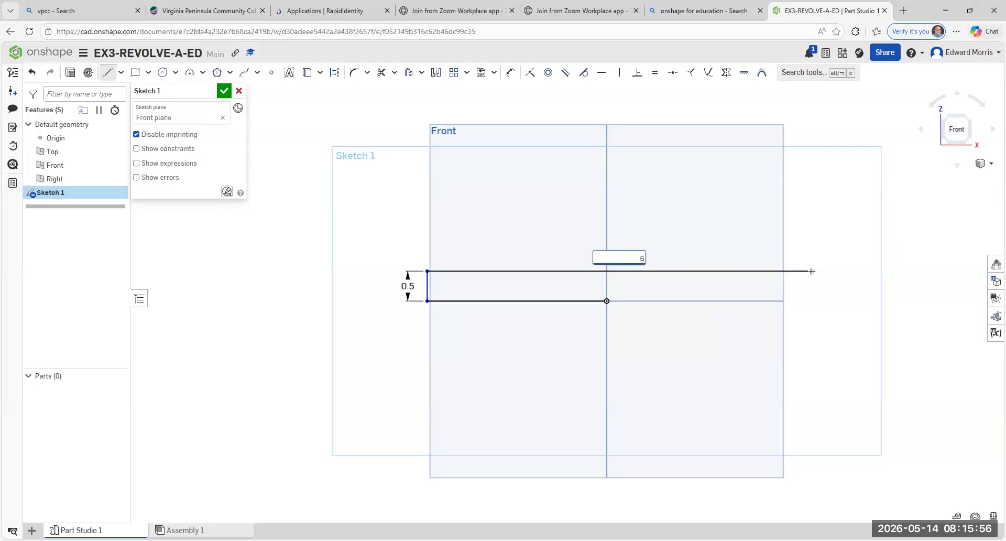
key(Return)
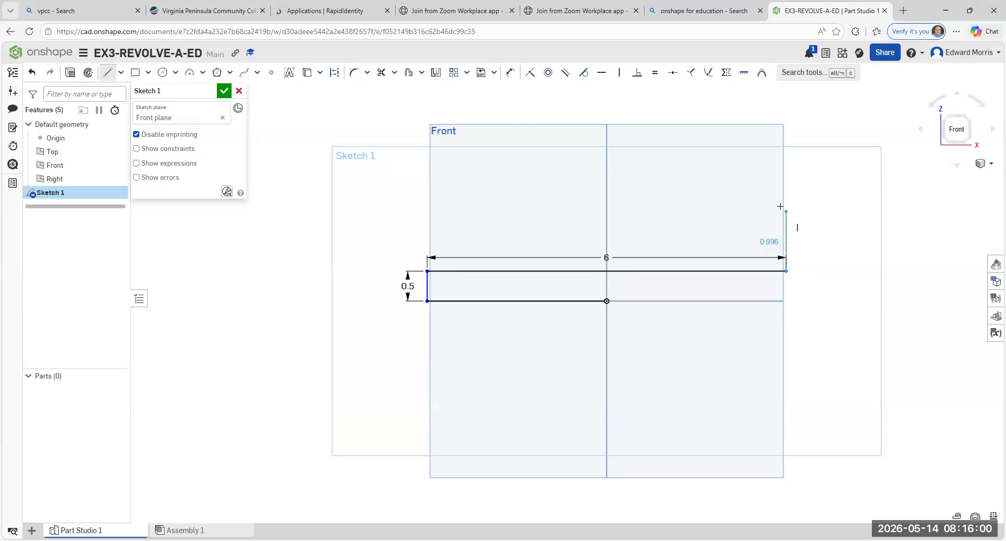
- From the 6 in line's free end, draw a 2 in vertical line upward and a 1 in horizontal line toward negative X
click(786, 177)
text(2)
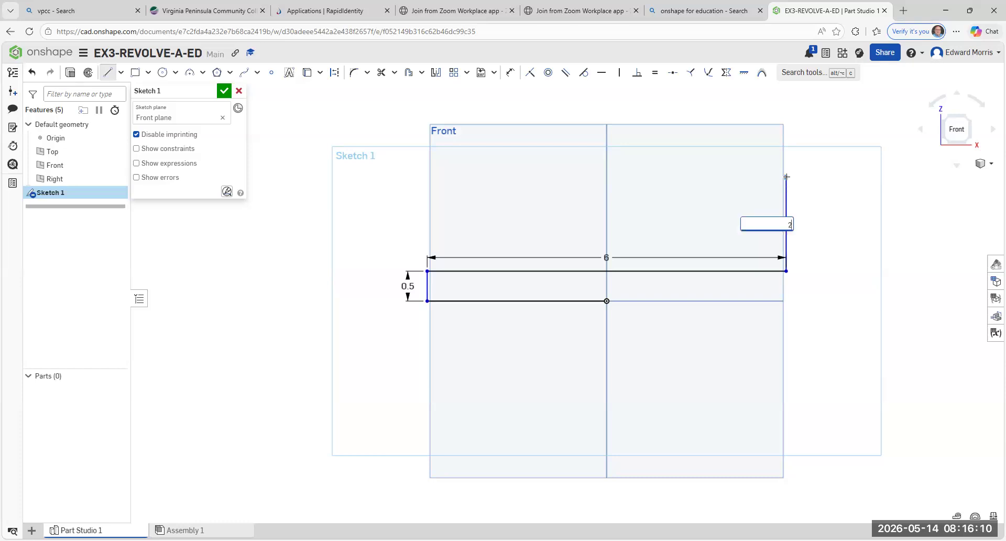
key(Return)
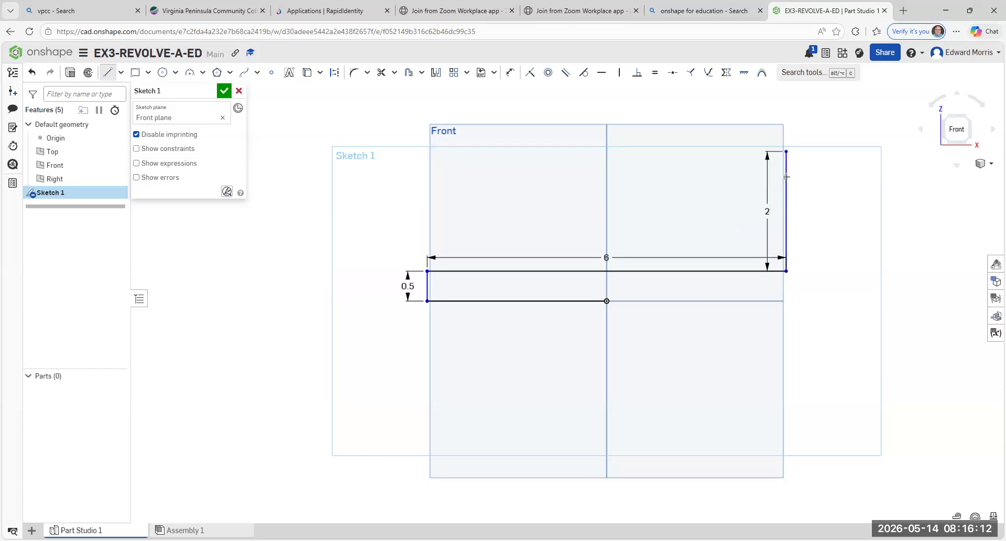
click(718, 151)
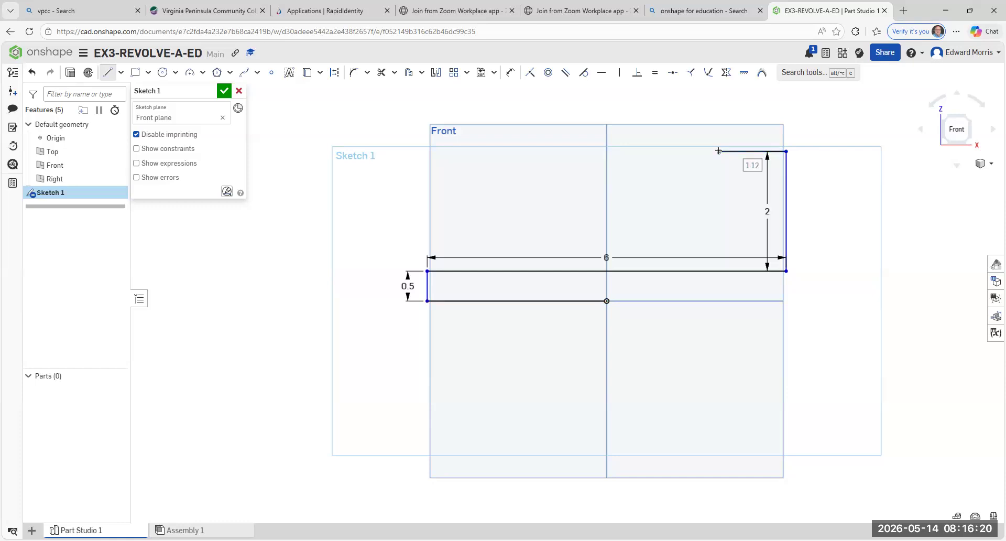
text(1)
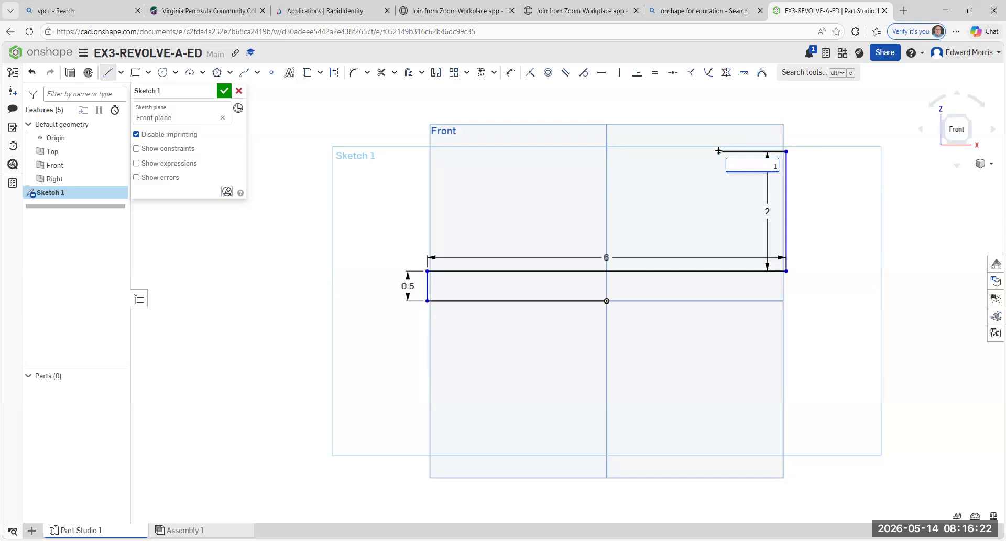
key(Return)
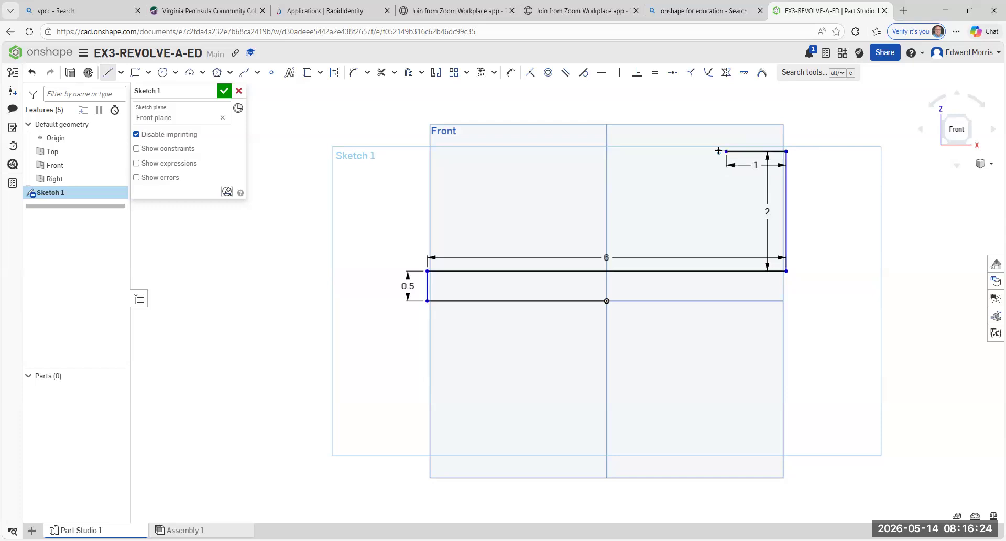
- Continue the profile from the top 1 in line with a 1 in line downward and a 1 in line toward negative X
click(726, 151)
click(727, 210)
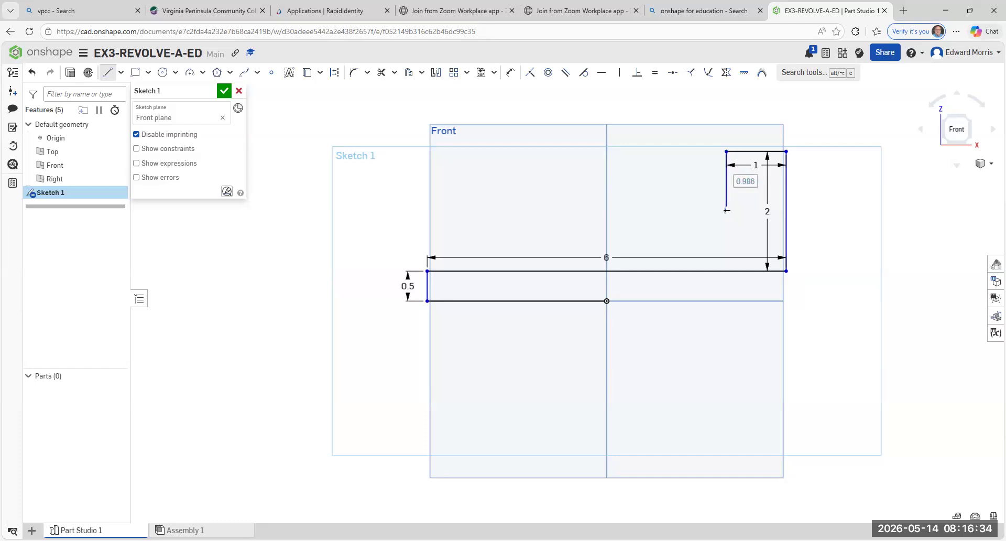
text(1)
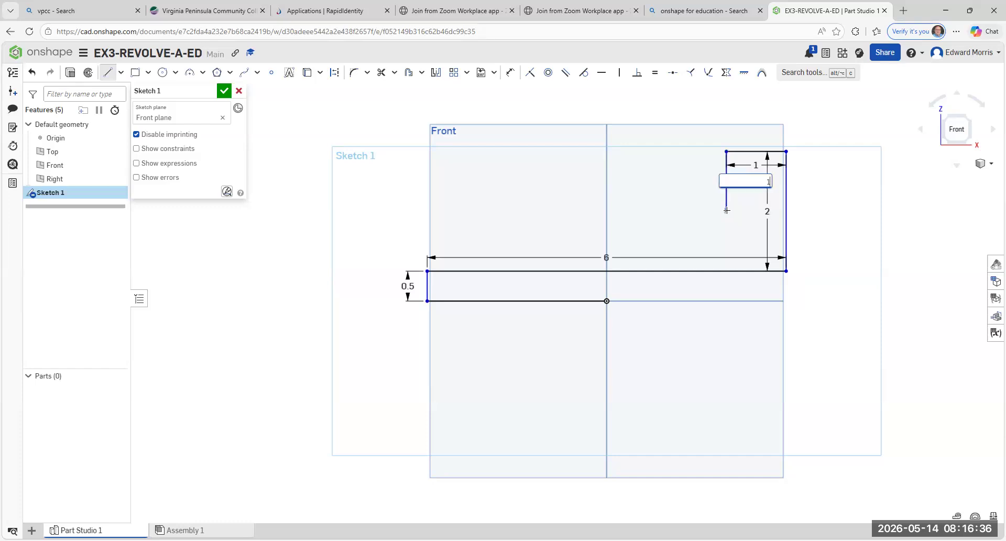
key(Return)
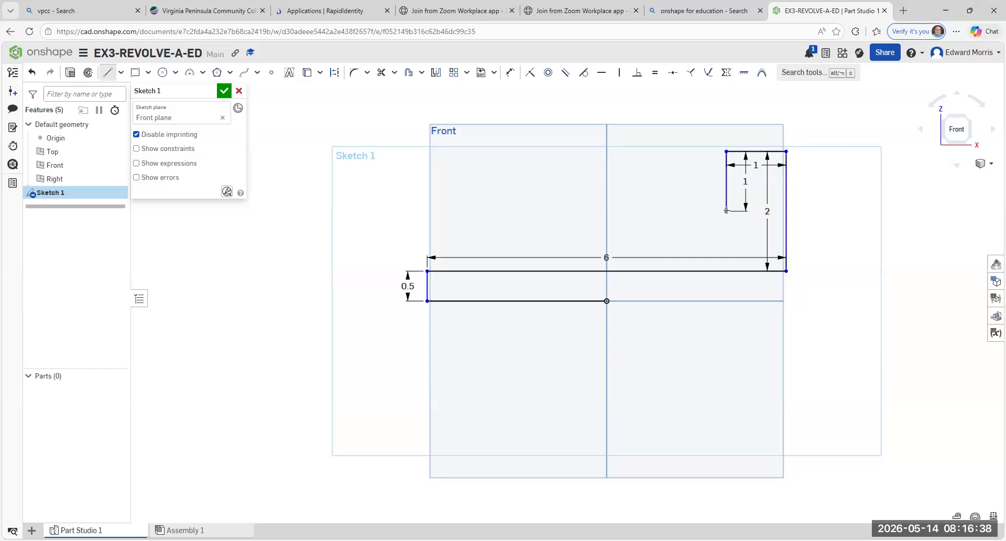
click(663, 211)
text(1)
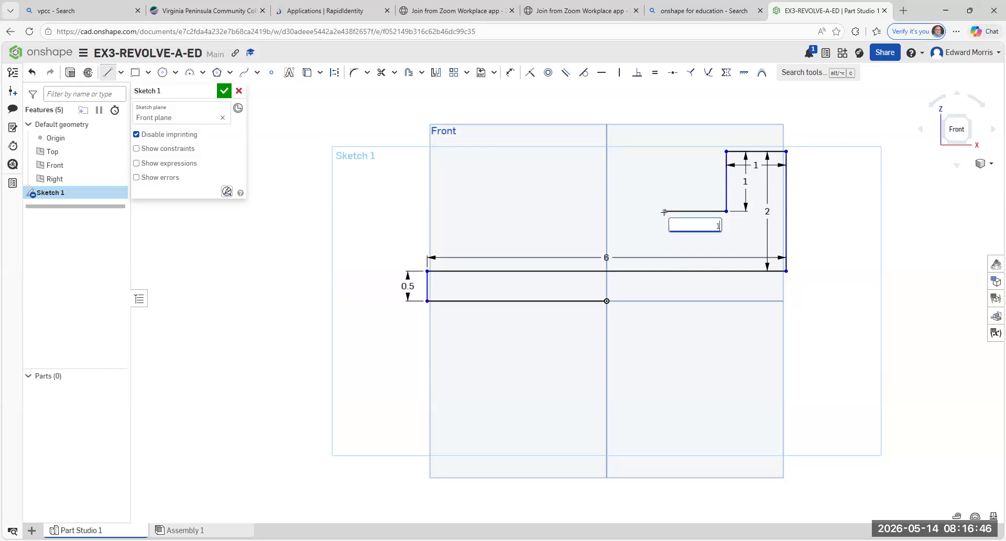
key(Return)
- Form the next step of the profile with a 0.5 in line upward and a 1 in line toward negative X
click(665, 211)
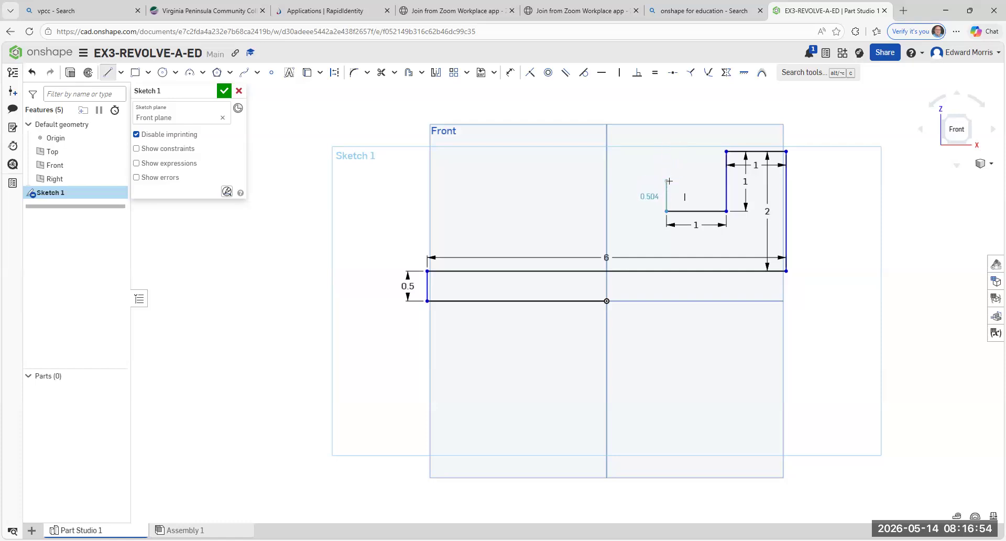
click(668, 181)
text(.)
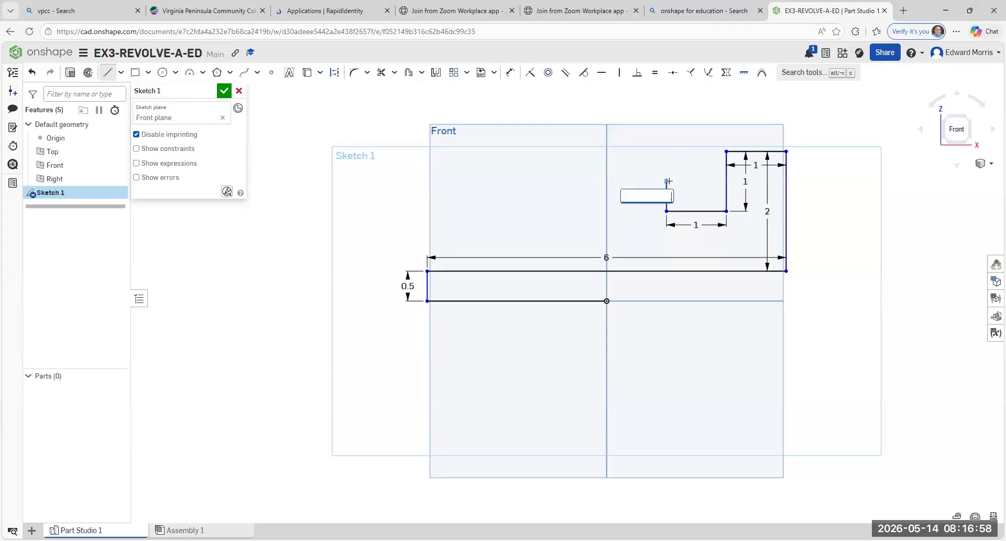
text(5)
key(Return)
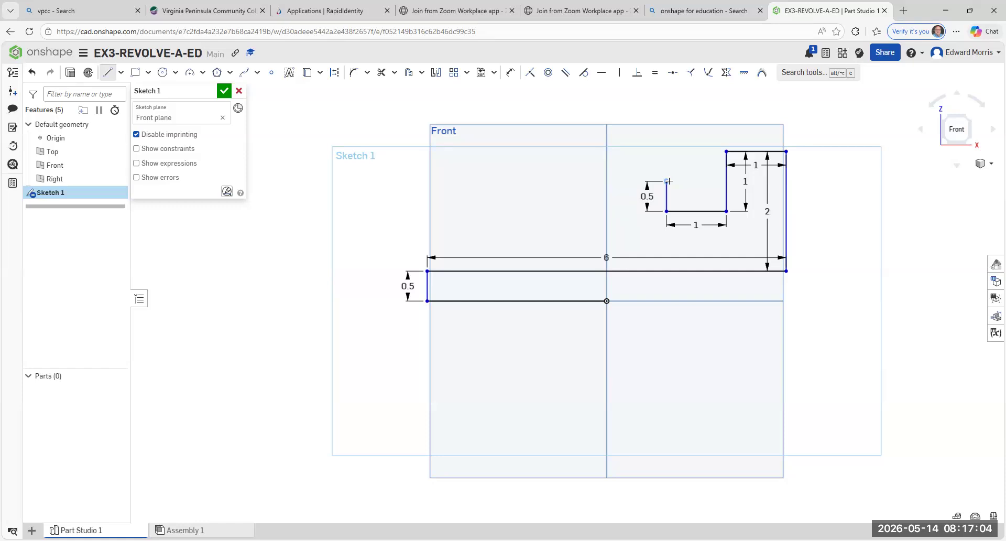
click(667, 181)
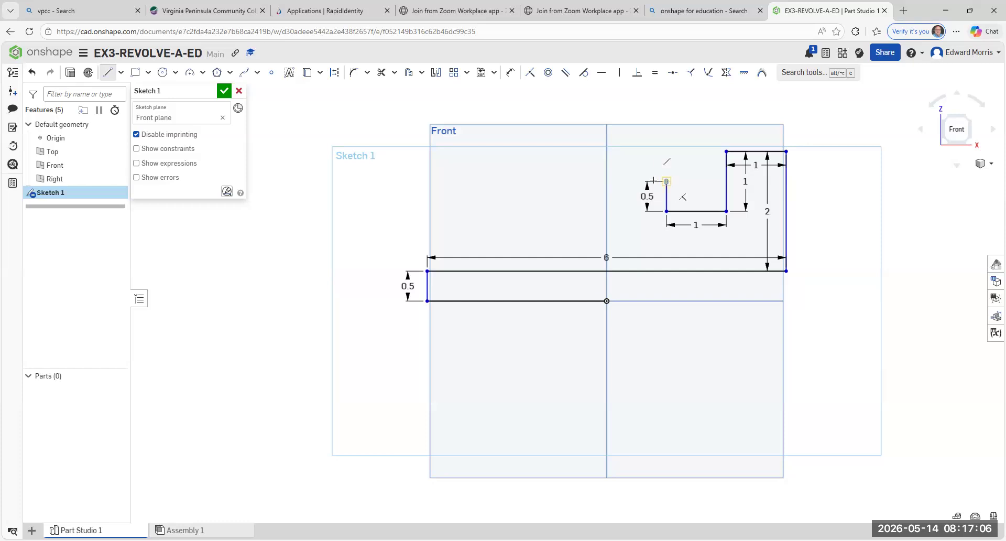
click(600, 179)
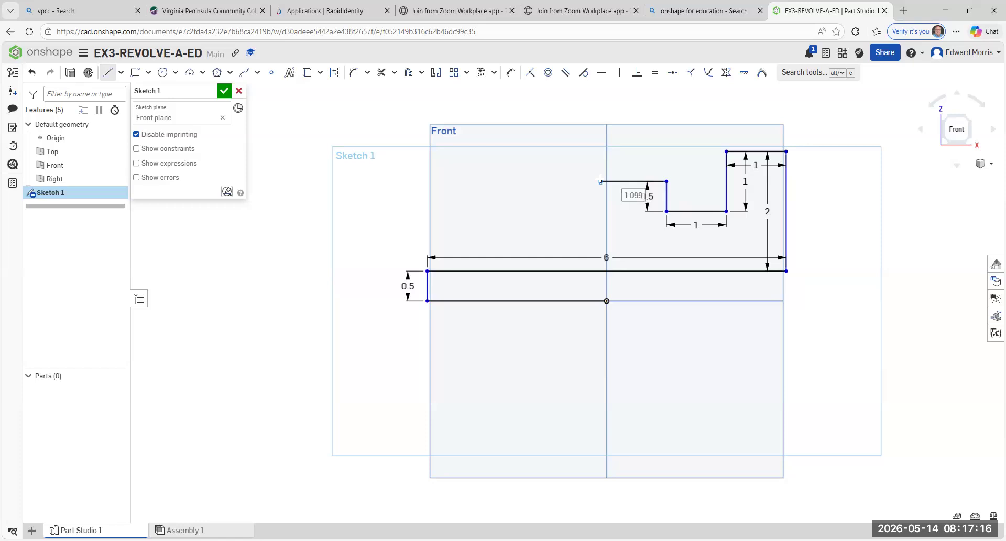
text(1)
key(Return)
- Continue the profile from above the origin with a 0.75 in line downward and a 1 in line toward negative X
click(606, 181)
click(604, 229)
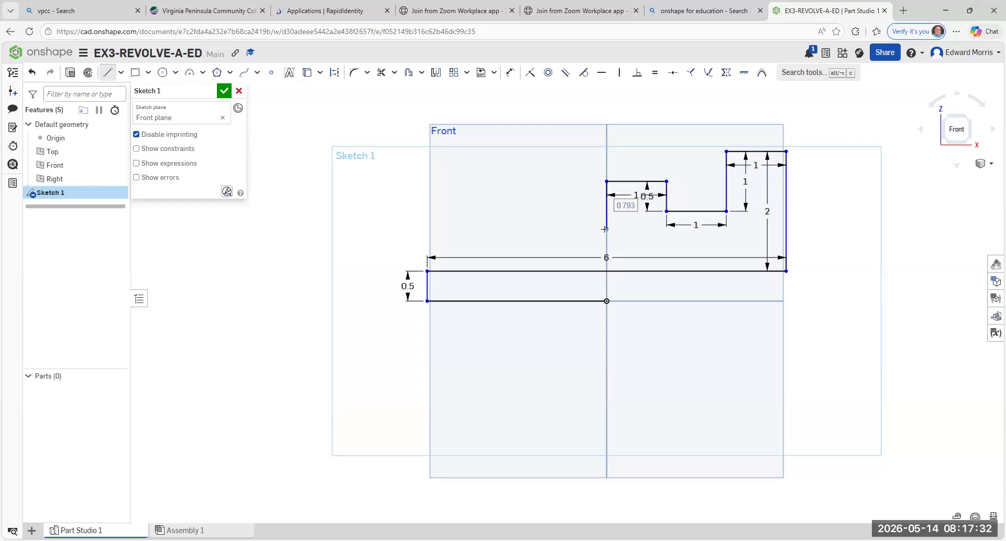
text(.)
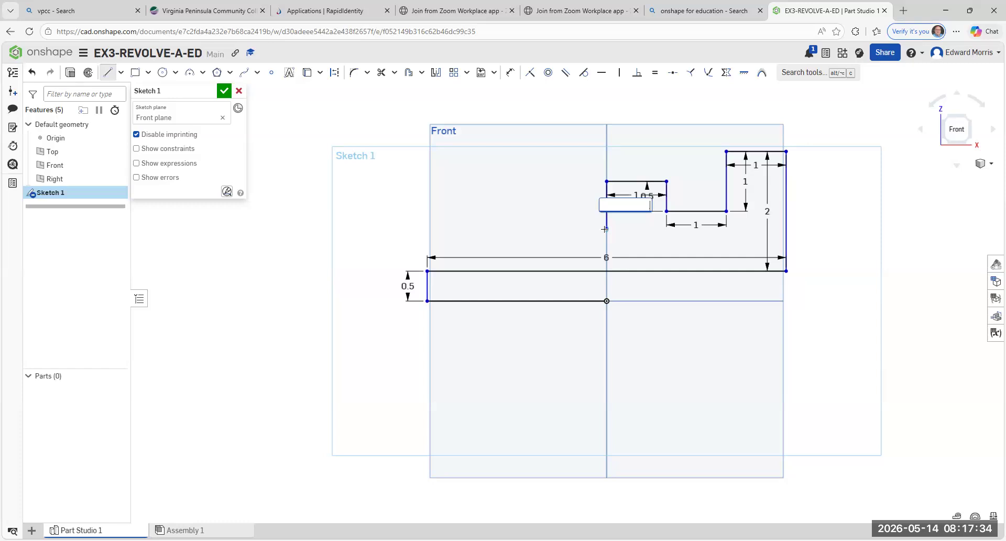
text(75)
key(Return)
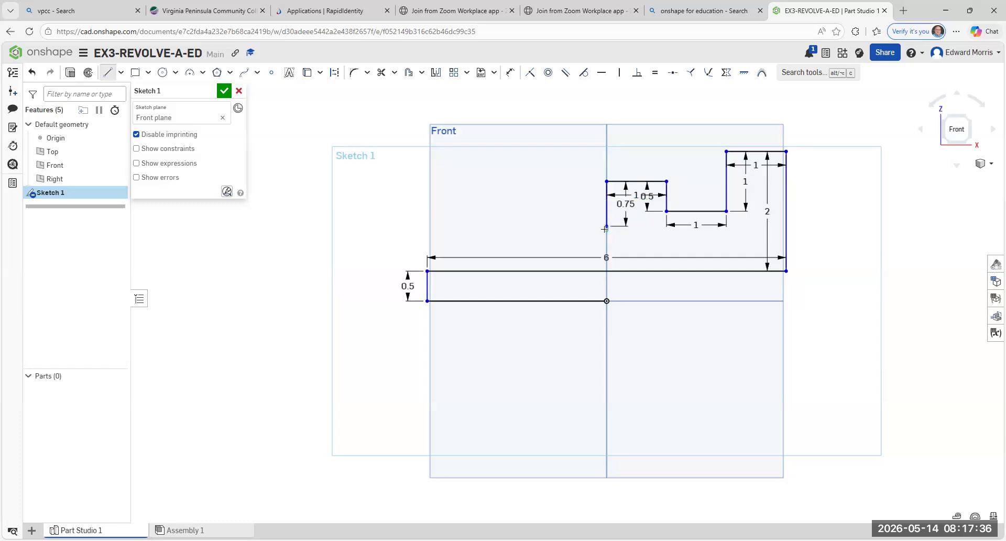
click(606, 226)
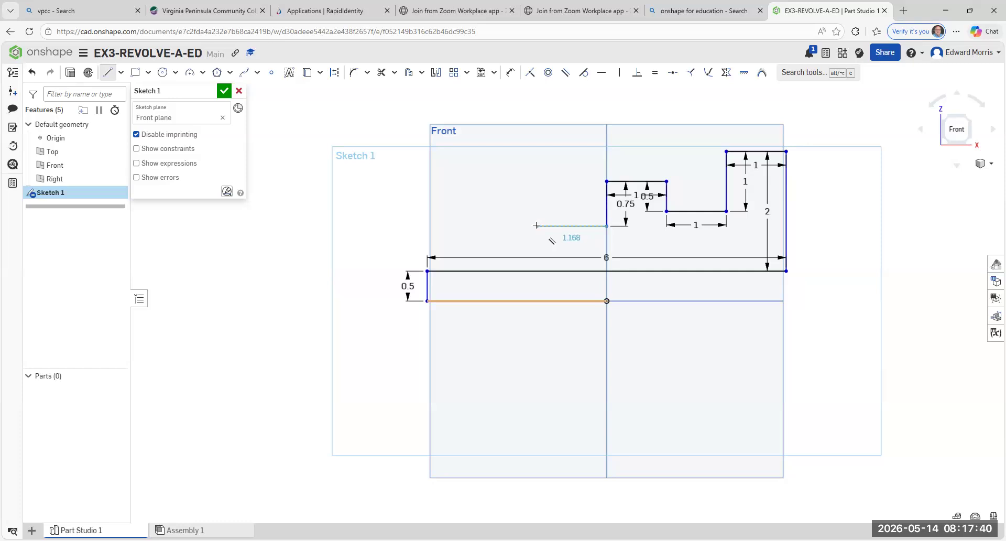
click(536, 225)
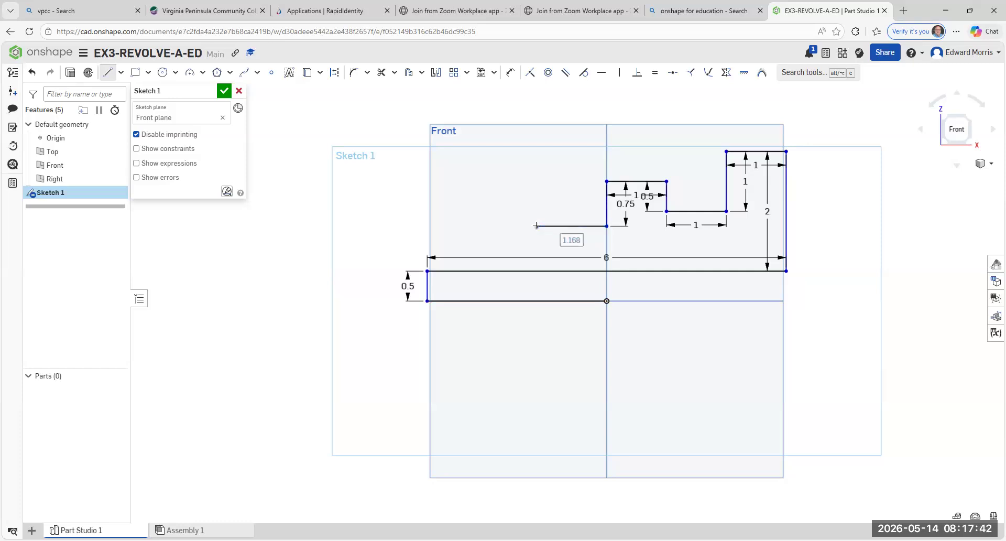
text(1)
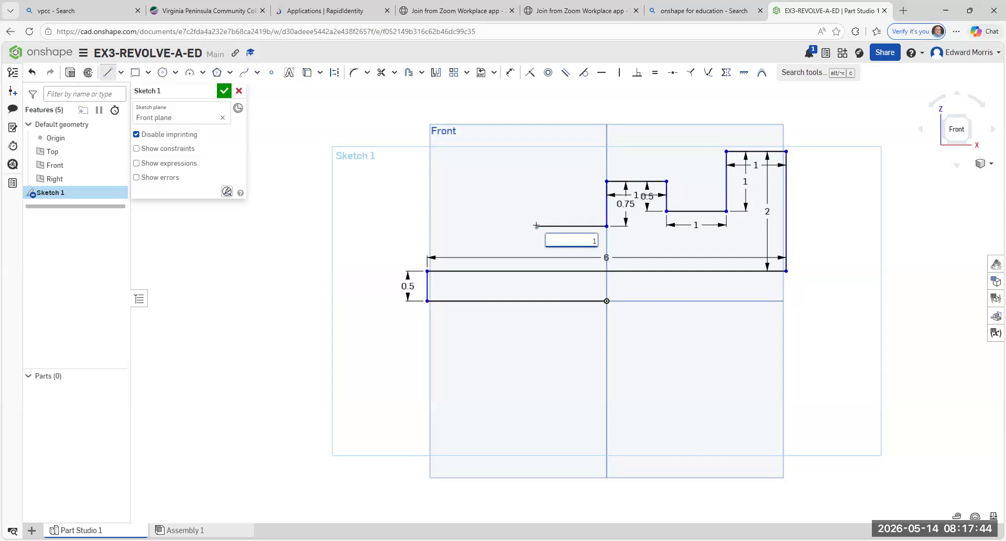
key(Return)
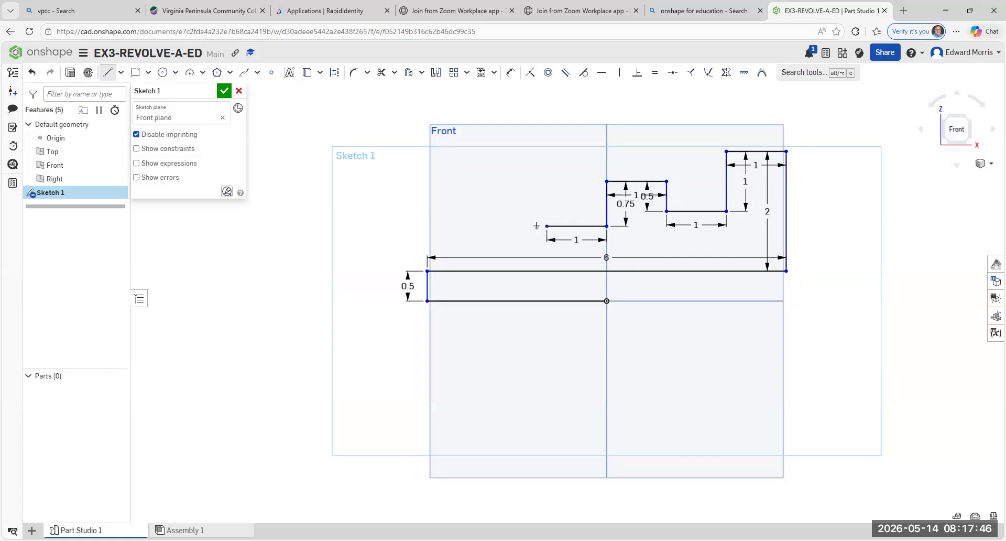
- Extend the stepped profile with a 0.5 in line upward followed by a 1 in line toward negative X
click(547, 225)
click(543, 199)
key(BackSpace)
text(.5)
key(Return)
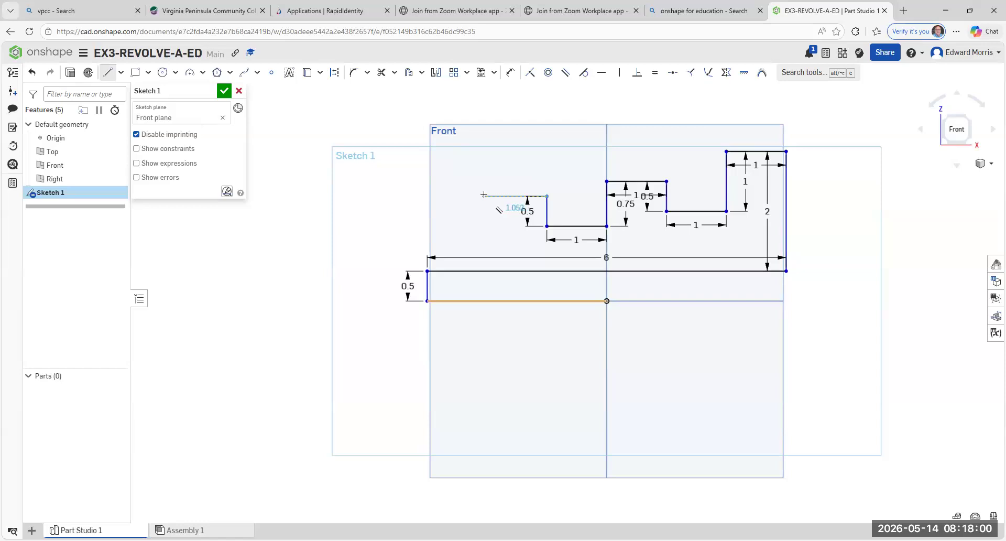
click(483, 195)
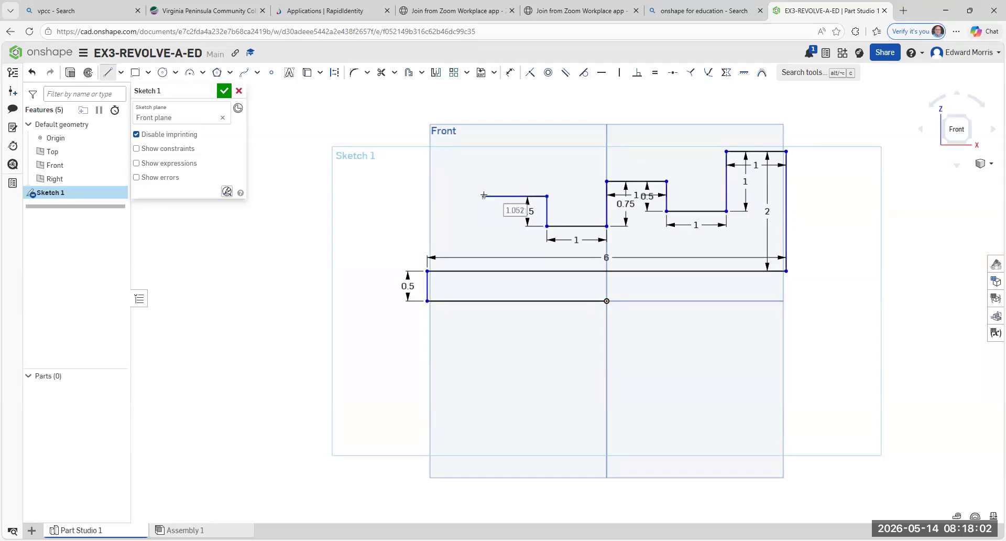
text(1)
key(Return)
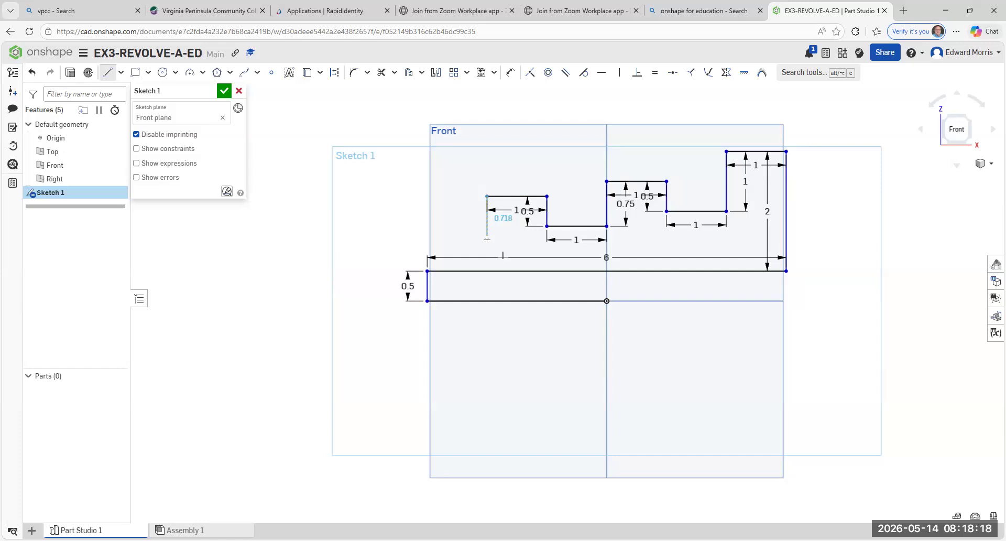
- Draw a 0.75 in line downward and a 1 in horizontal line ending directly above the 6 in line's start point
click(487, 240)
text(0.75)
key(Return)
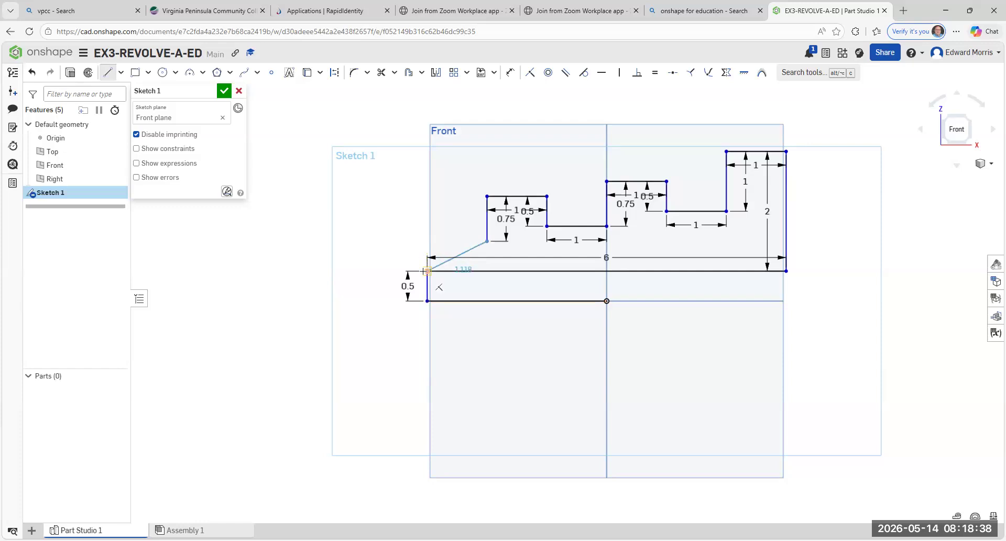
click(428, 240)
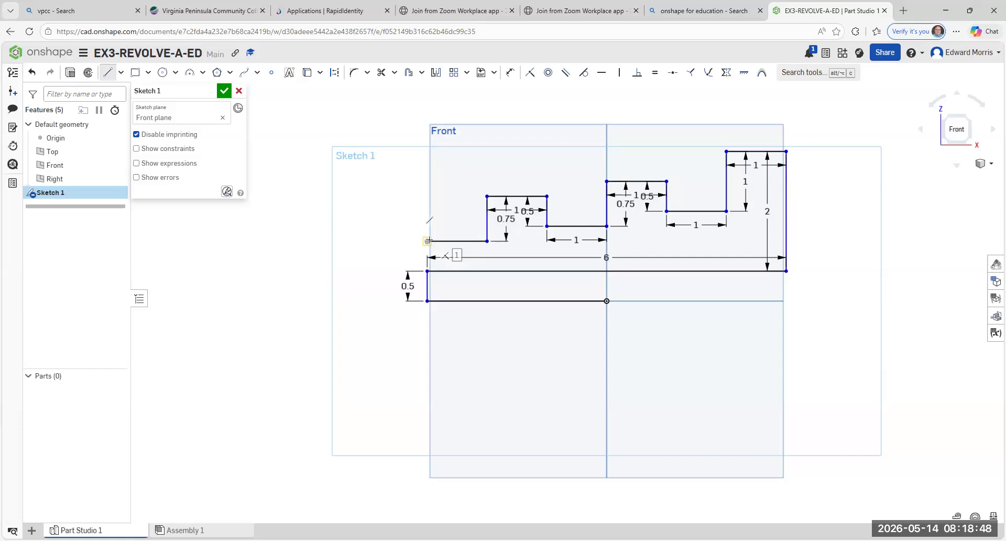
- Close the profile with a vertical line down to the 6 in line's start point and dimension it 0.5 in
click(427, 241)
click(428, 271)
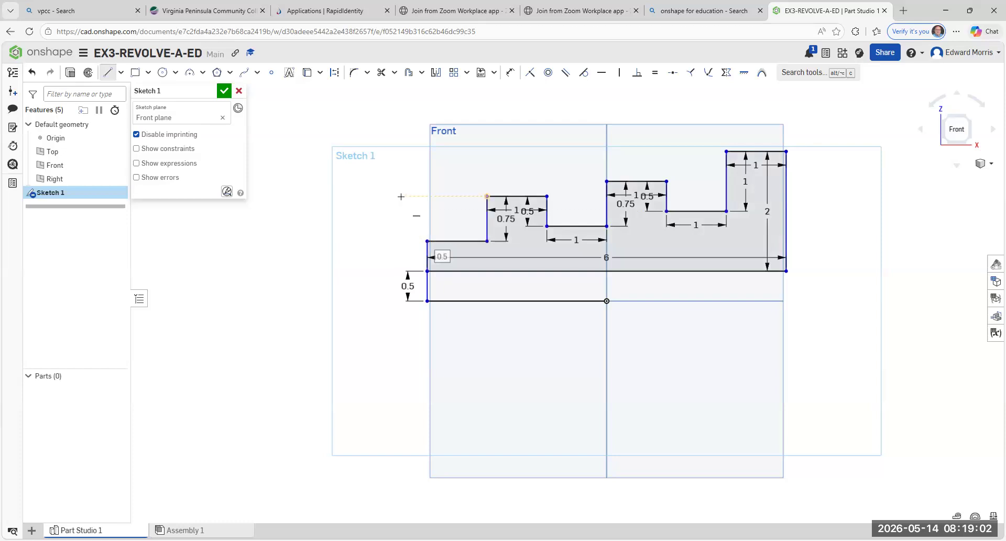
key(Return)
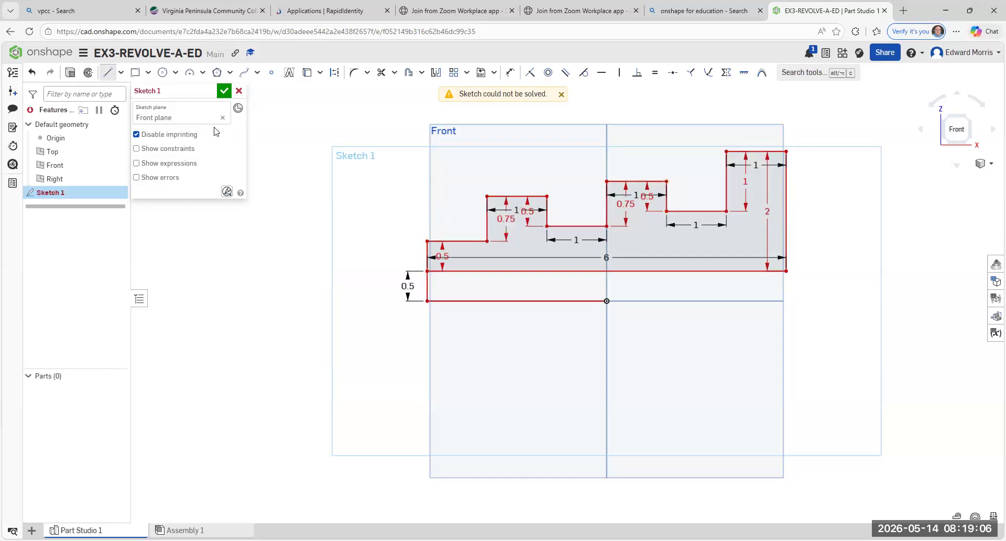
- Undo the last dimension, and delete the short vertical line between the lower horizontal line and the stepped profile to finish the sketch
click(32, 76)
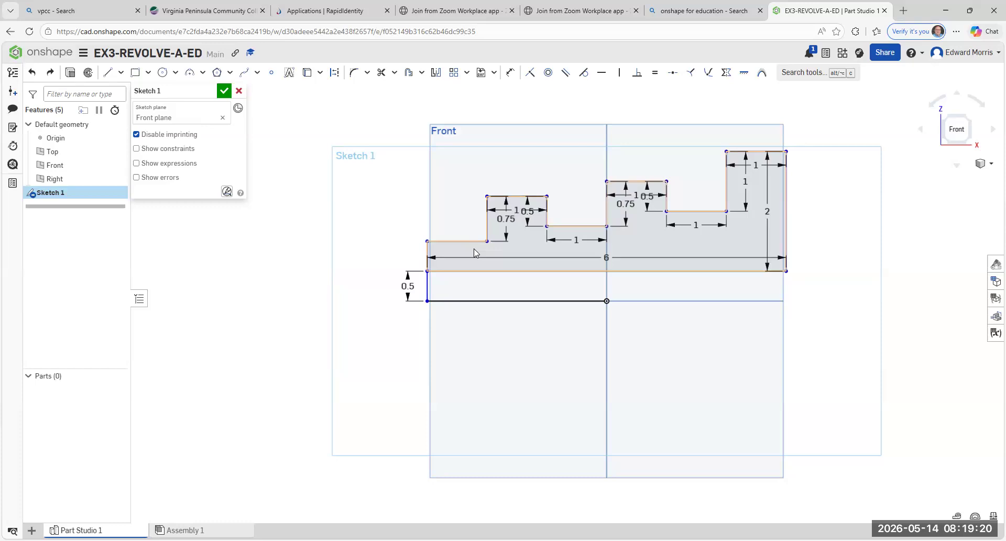
right_click(426, 288)
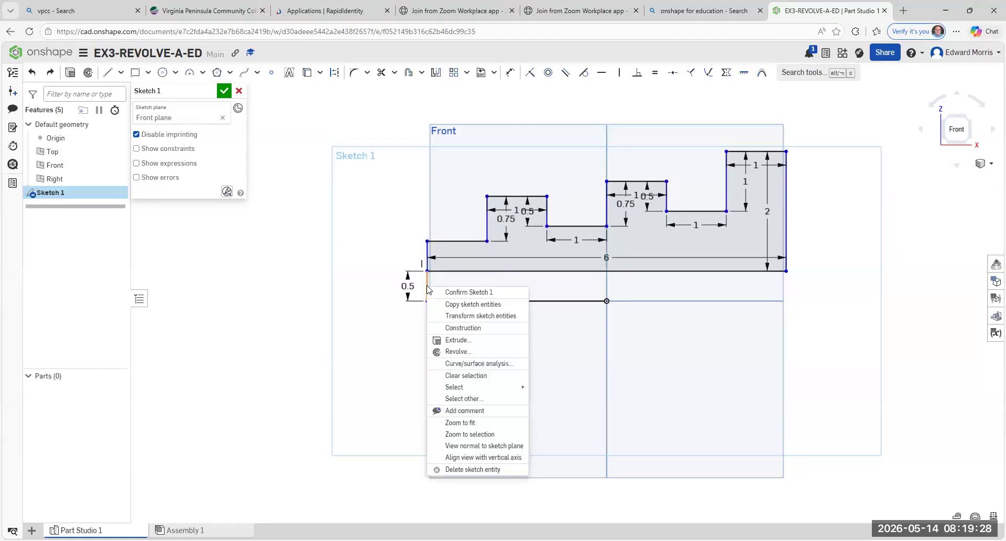
click(469, 469)
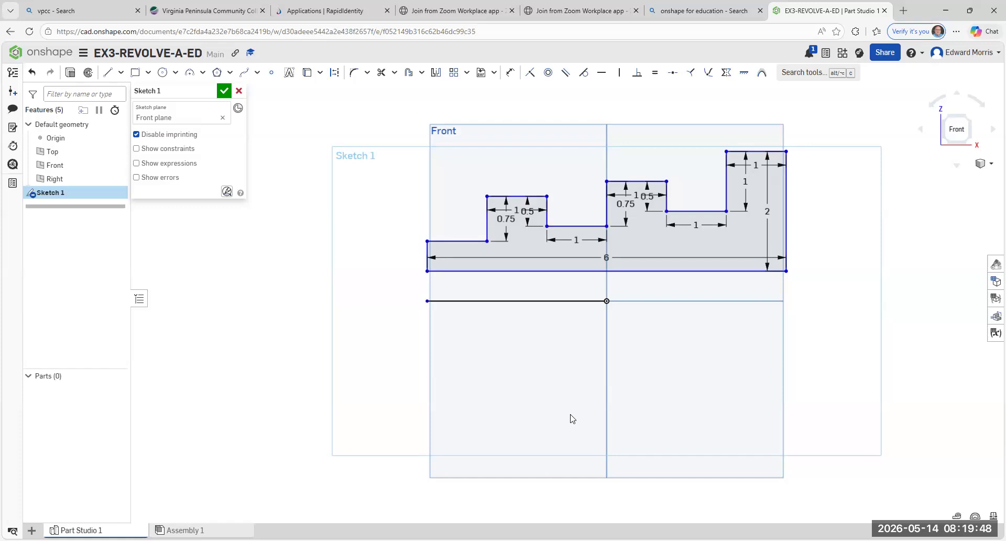
click(224, 92)
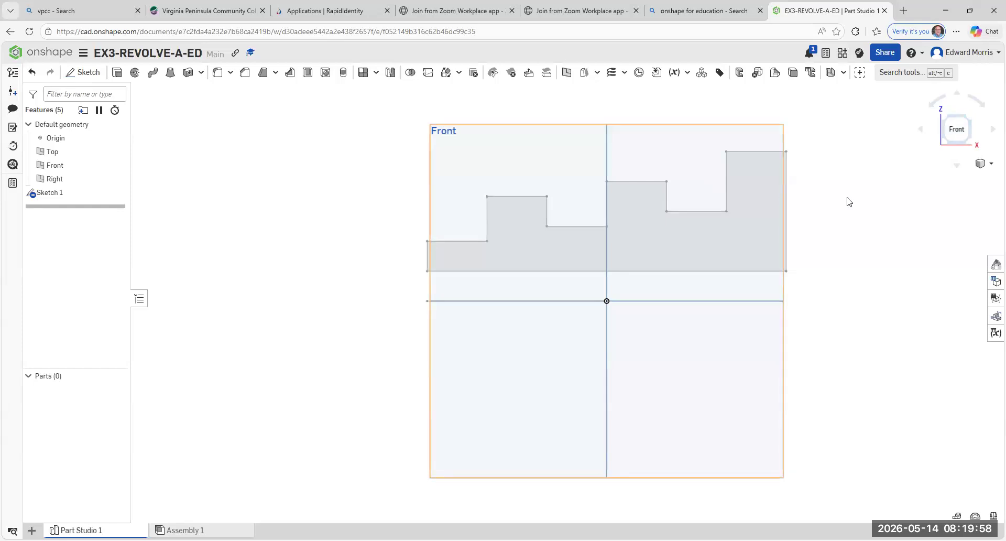
- Try a full solid revolve of the stepped profile about the separate horizontal line ending at the origin, and undo it
click(968, 123)
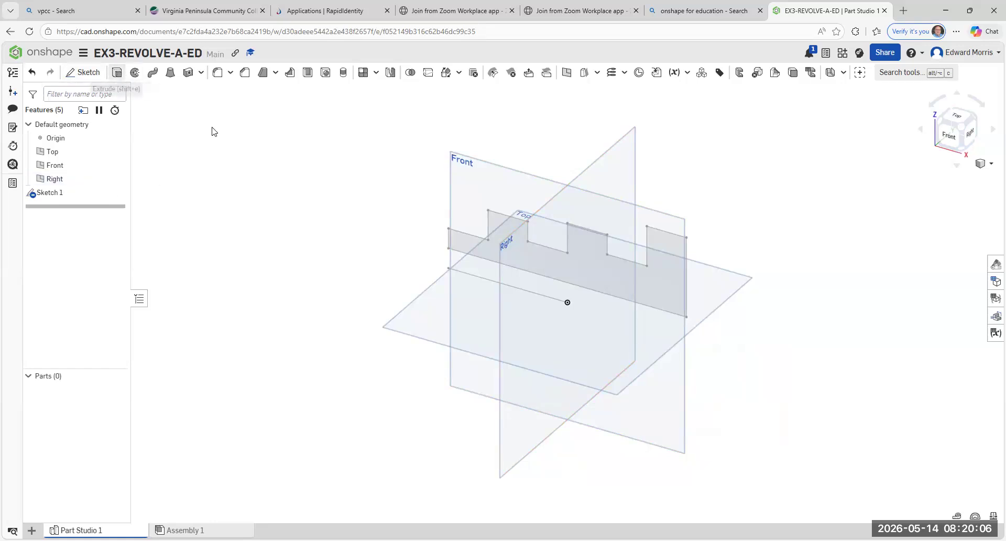
click(568, 266)
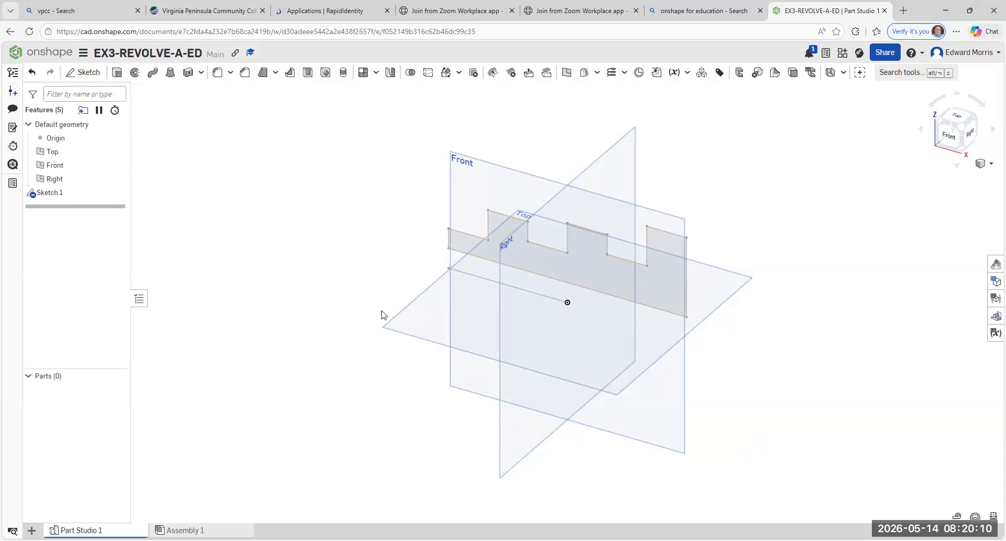
click(135, 76)
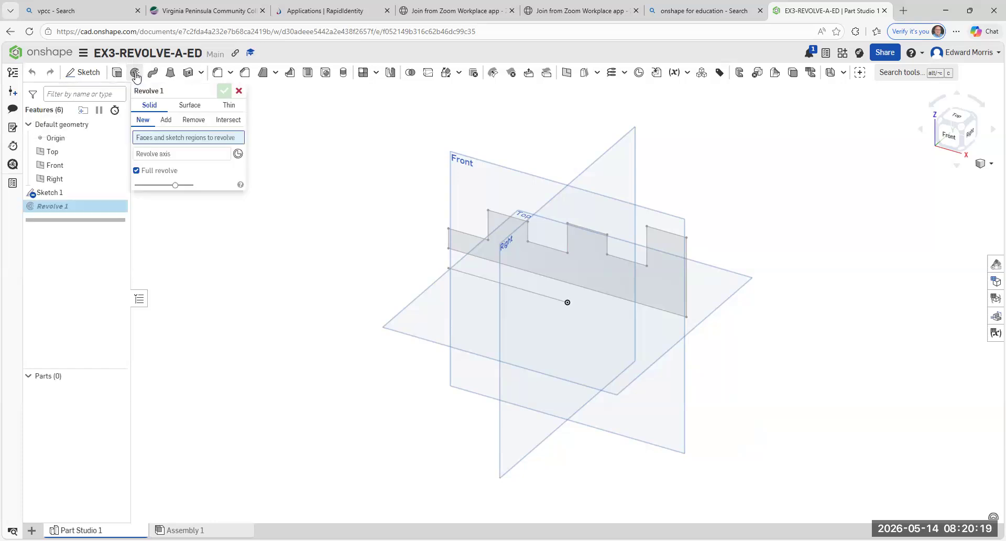
click(585, 265)
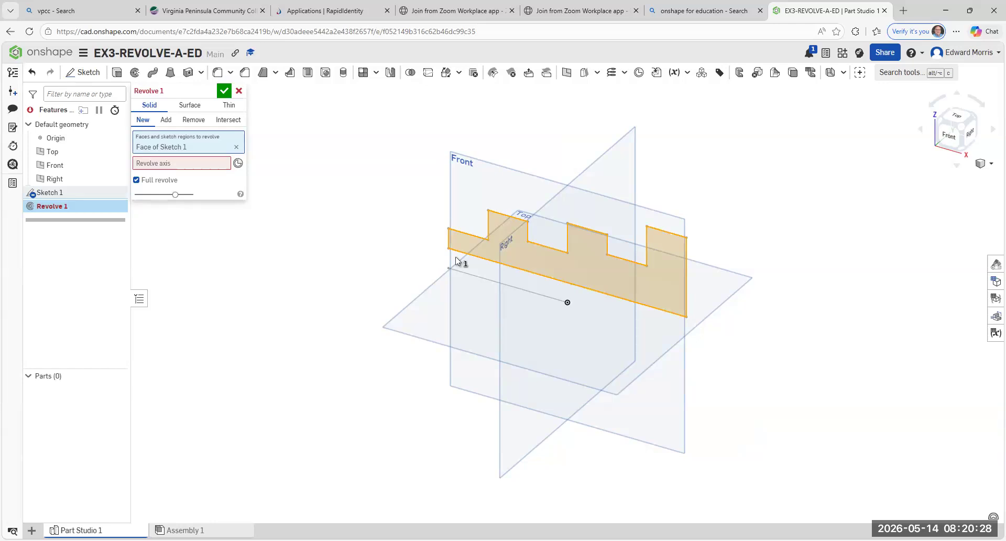
click(171, 166)
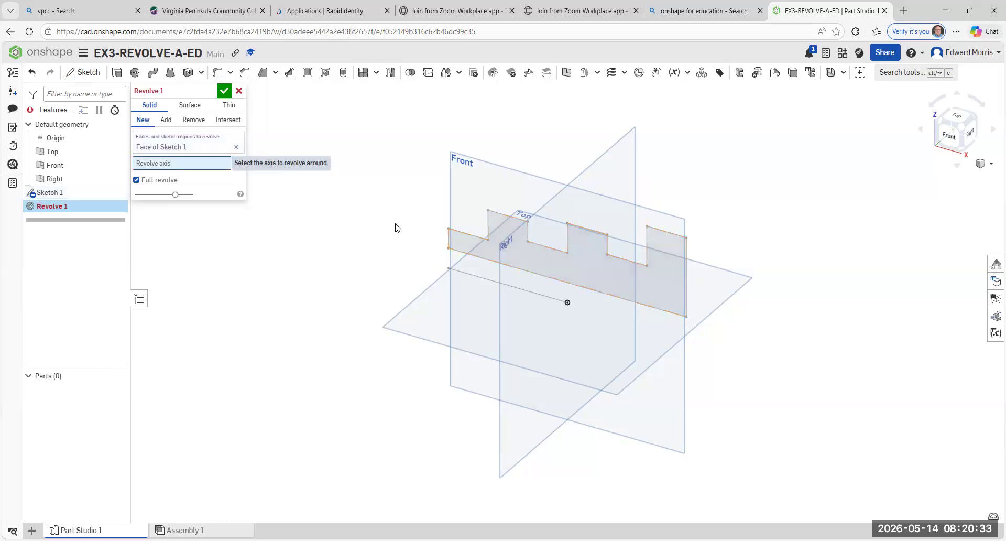
click(492, 279)
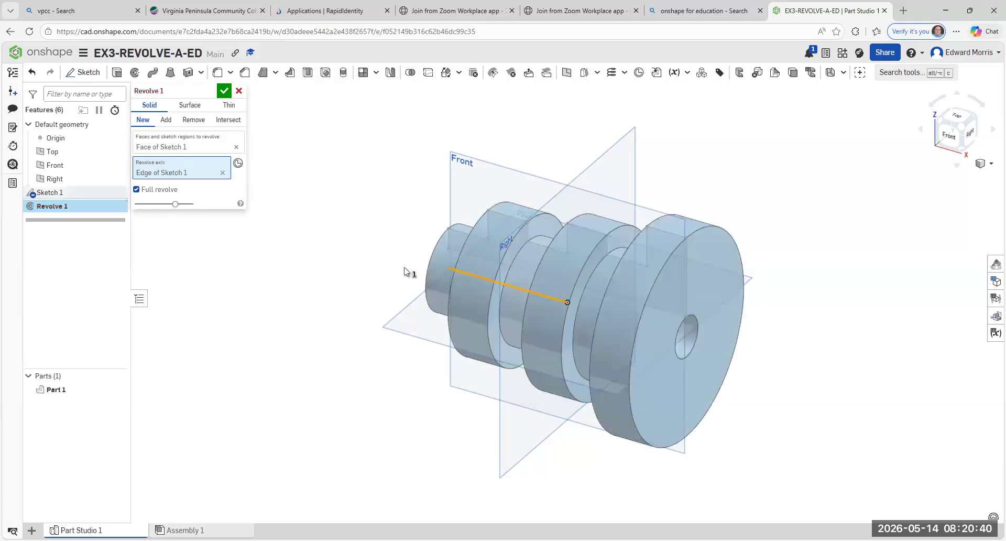
click(225, 91)
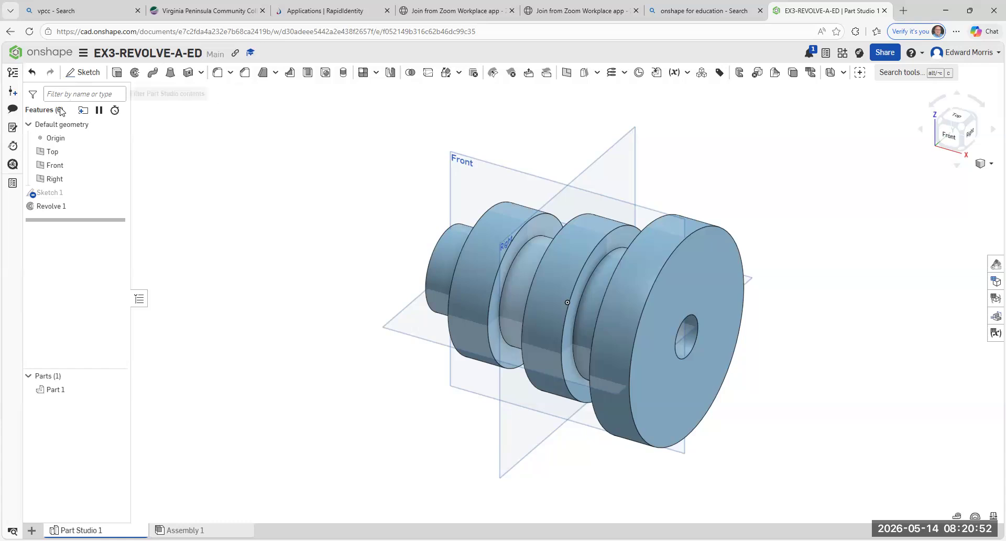
click(31, 73)
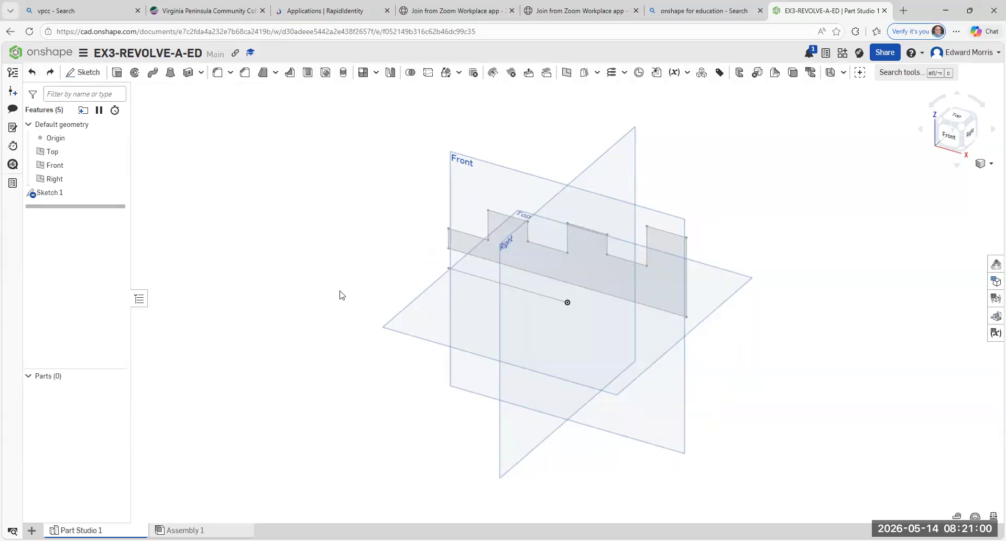
- Try a full revolve of the profile about its short vertical edge at the negative X end, and undo it
click(137, 74)
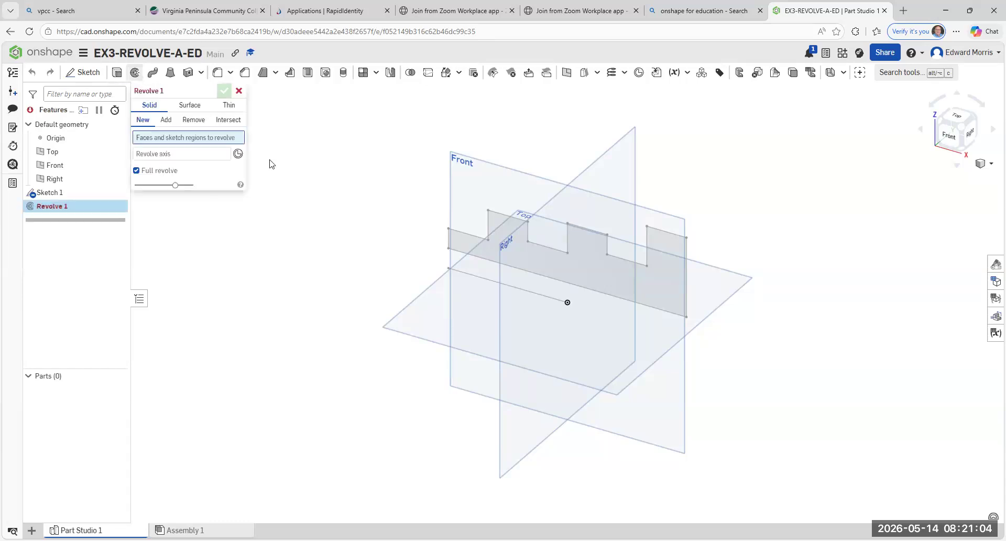
click(578, 265)
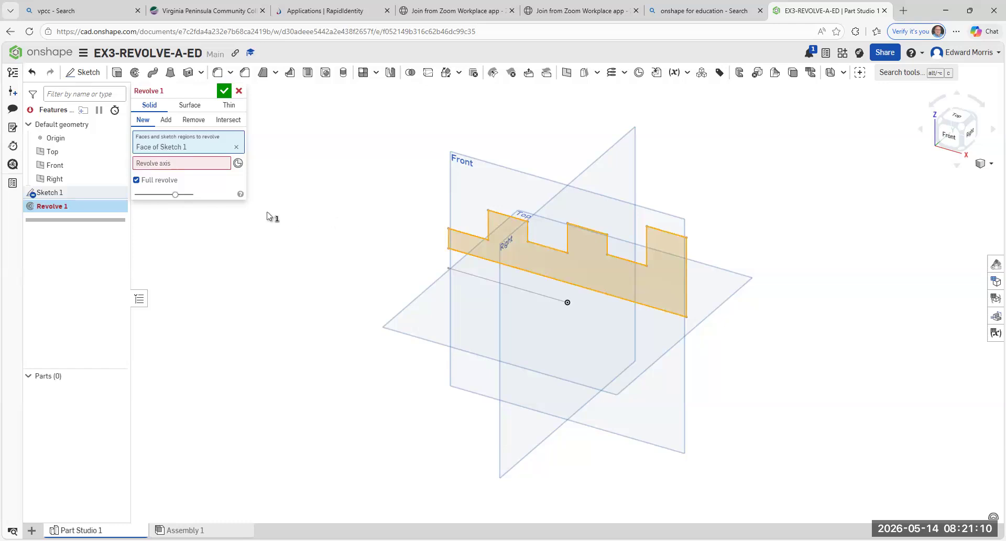
click(155, 164)
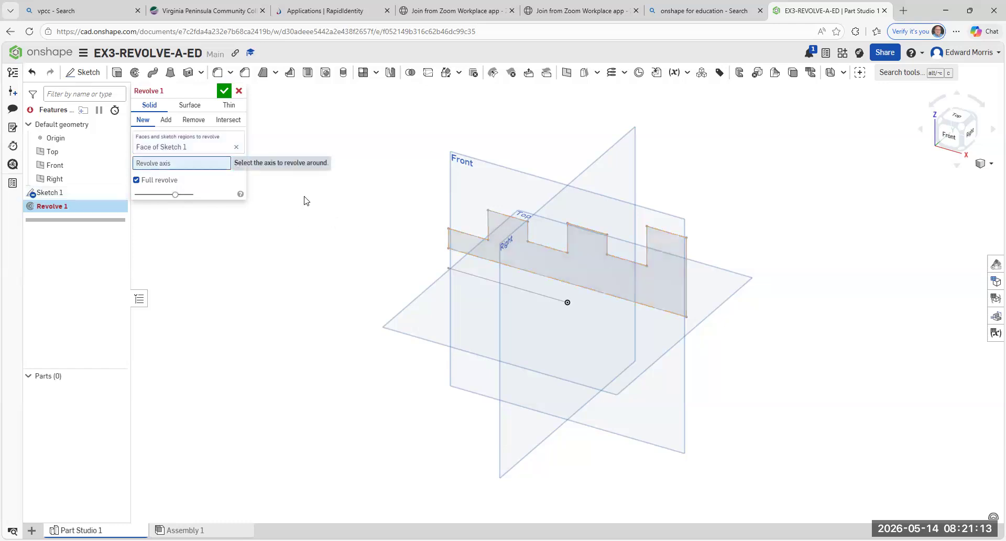
click(448, 239)
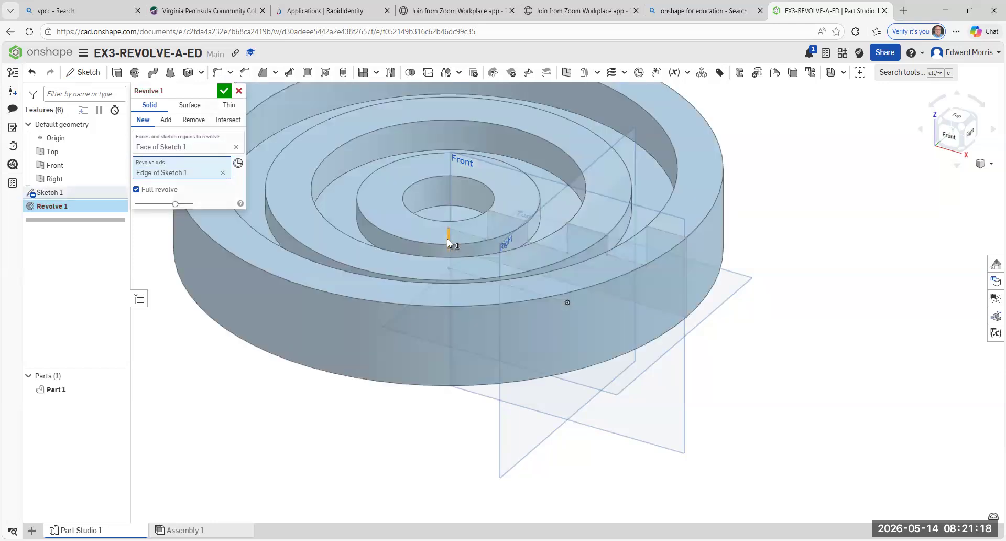
click(223, 90)
scroll(377, 233, down, 1)
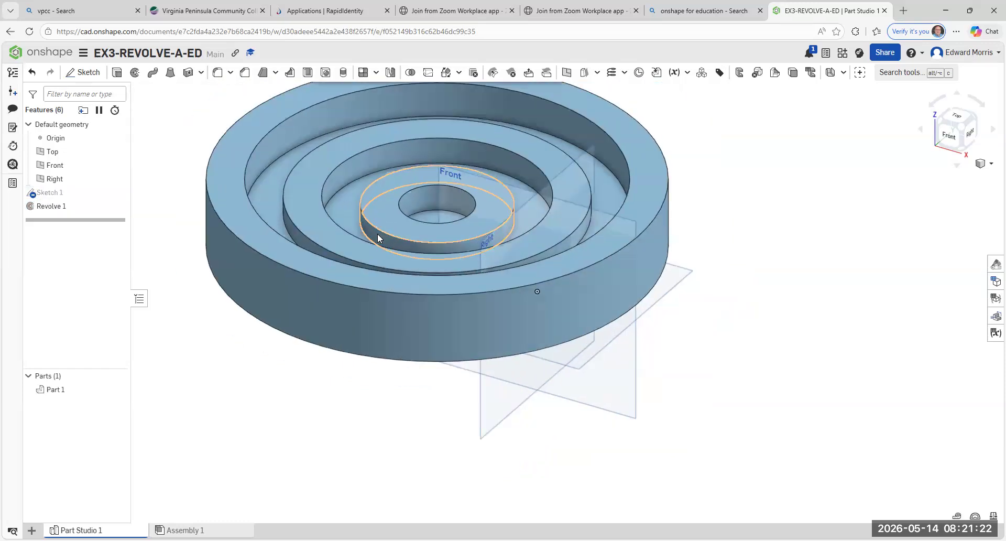
scroll(383, 236, down, 2)
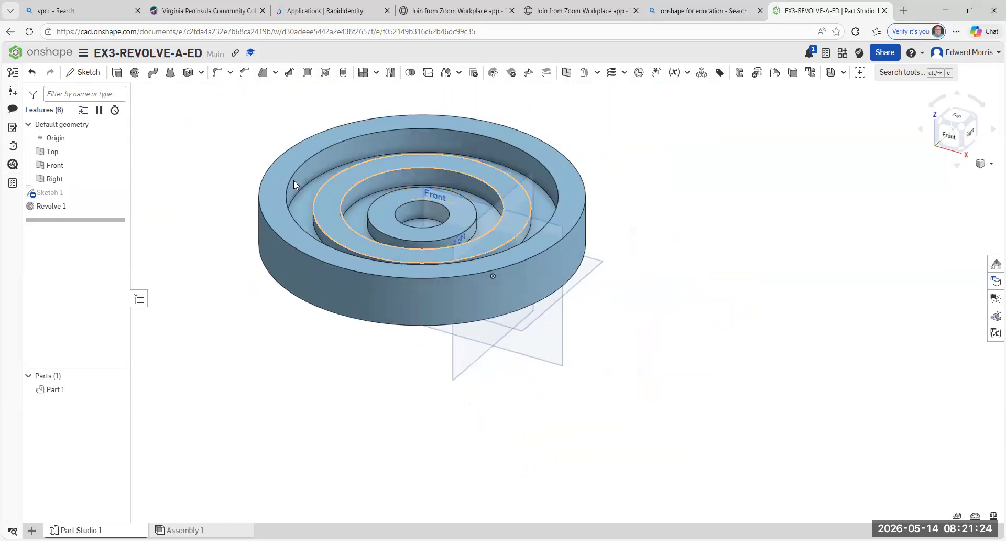
click(33, 75)
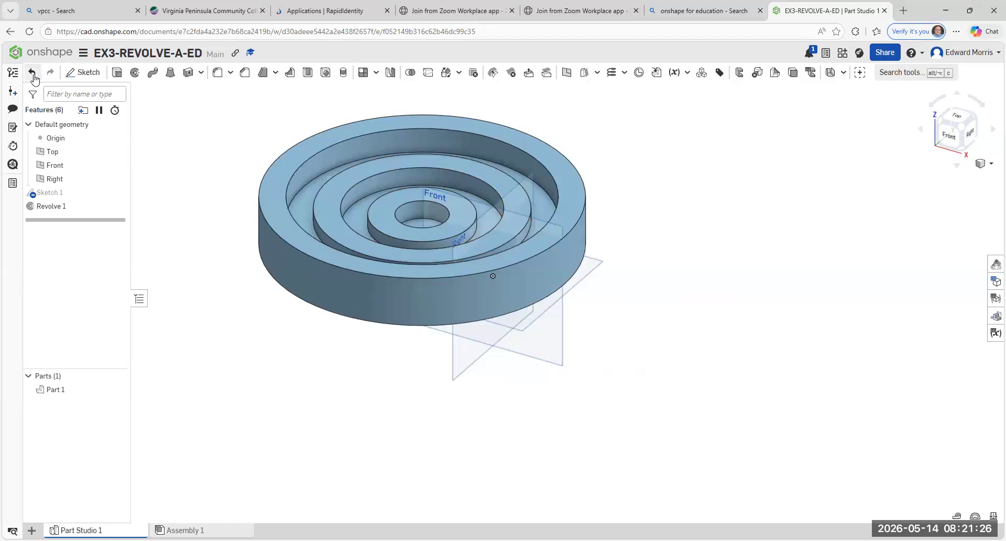
scroll(374, 320, up, 3)
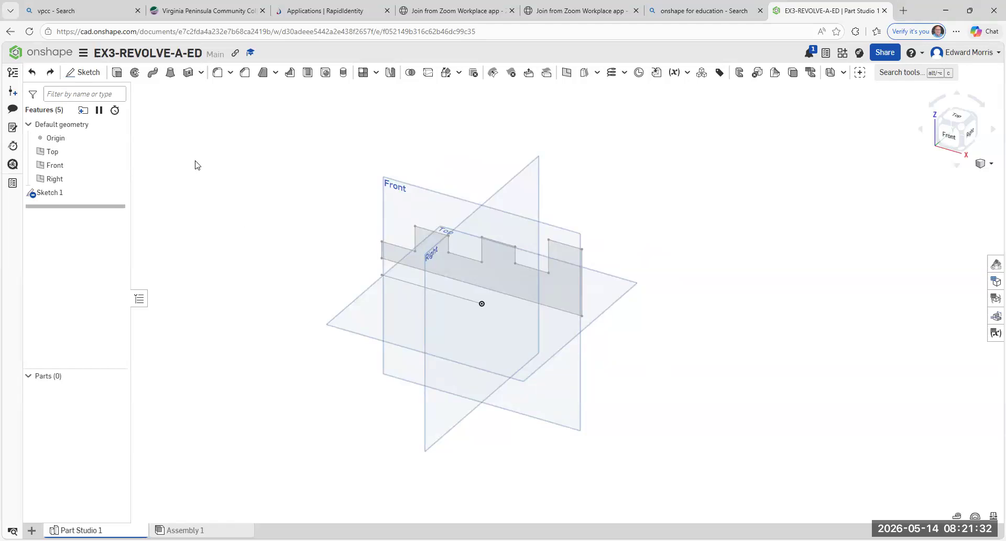
- Try a full revolve of the profile about its tall vertical edge at the positive X end, and undo it
click(135, 76)
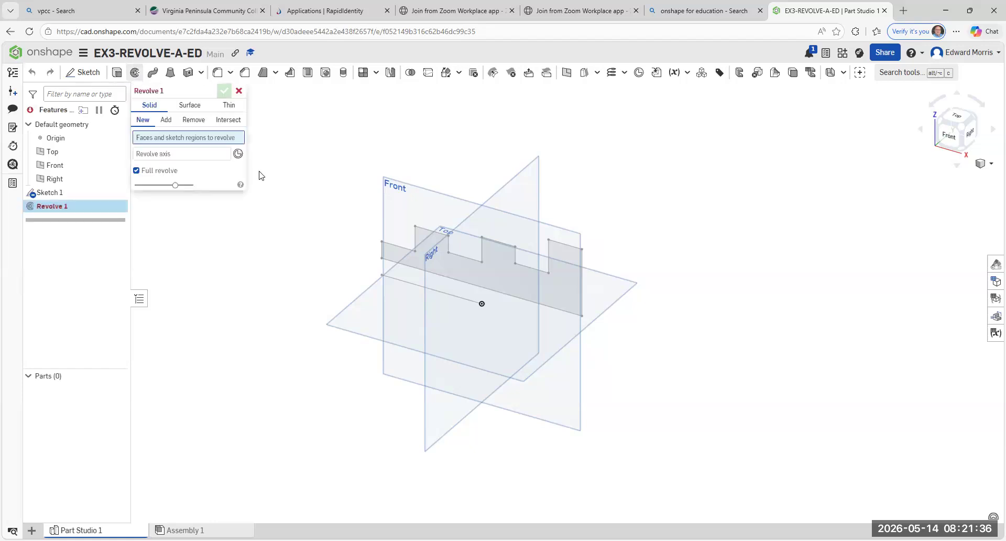
click(477, 270)
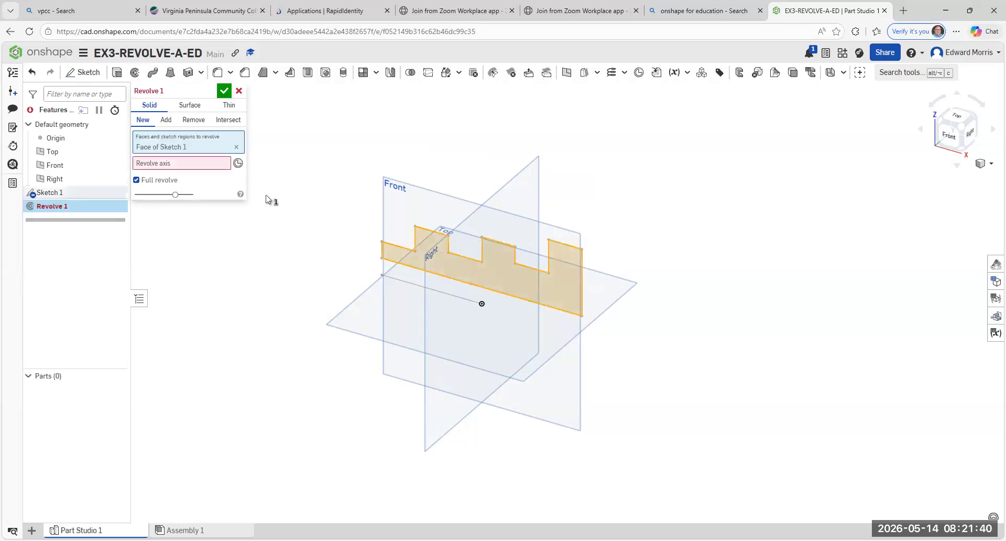
click(223, 163)
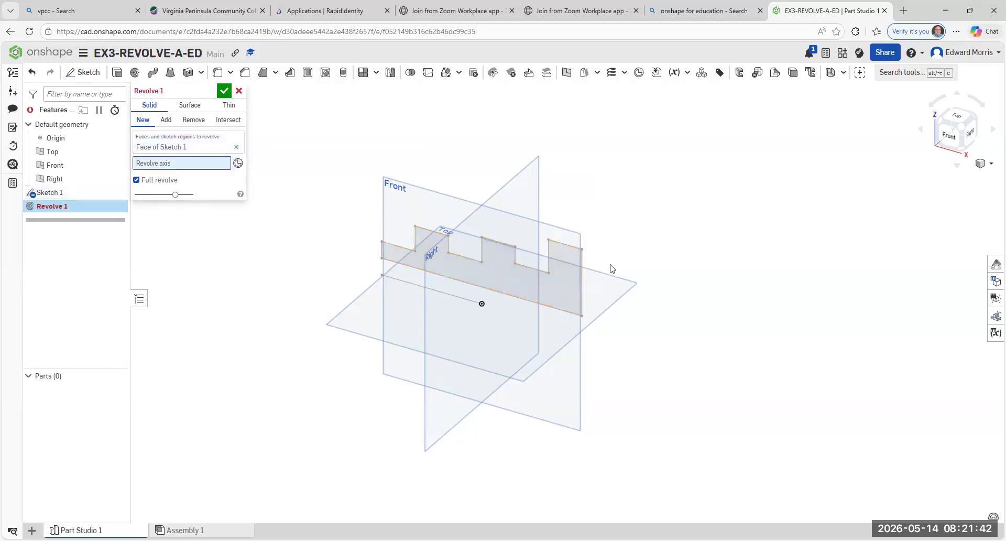
click(581, 280)
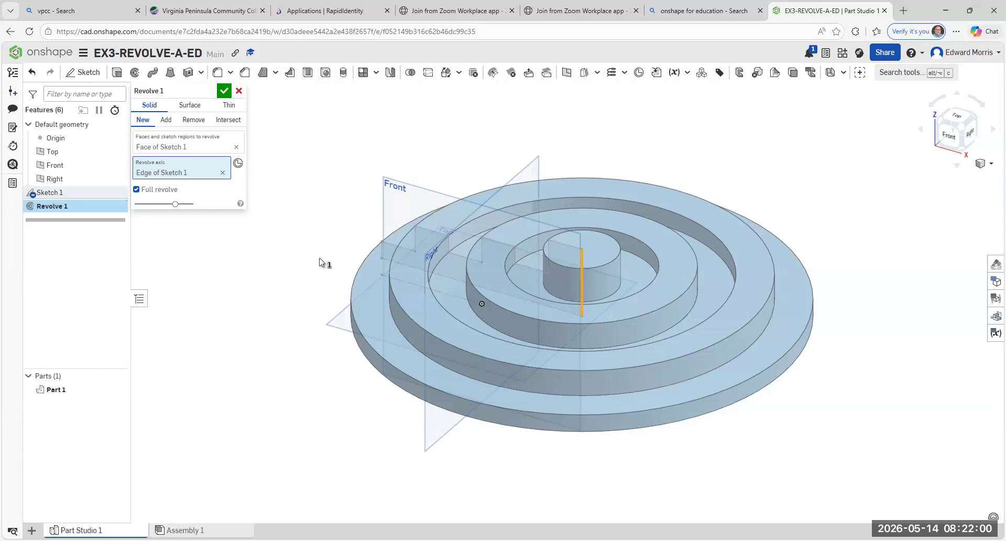
click(224, 91)
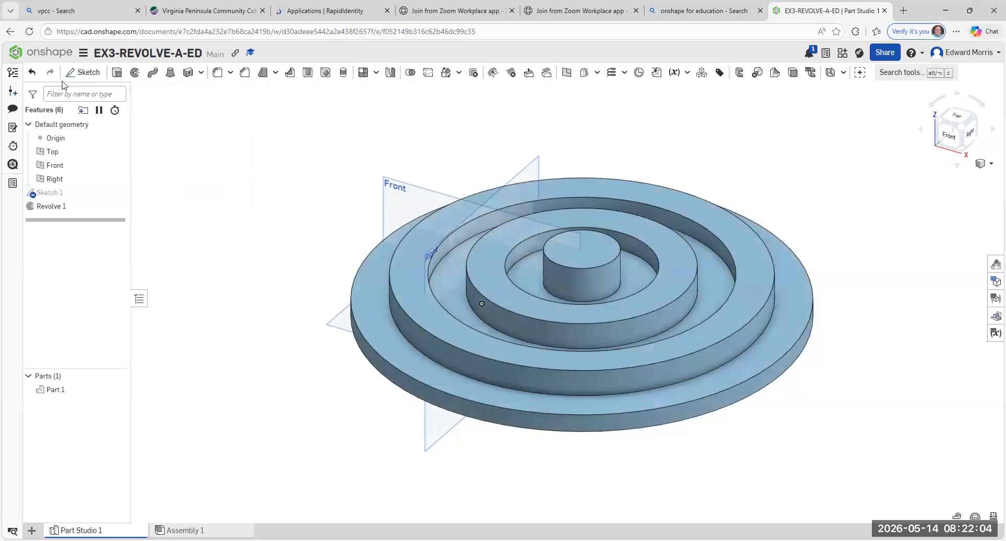
click(31, 73)
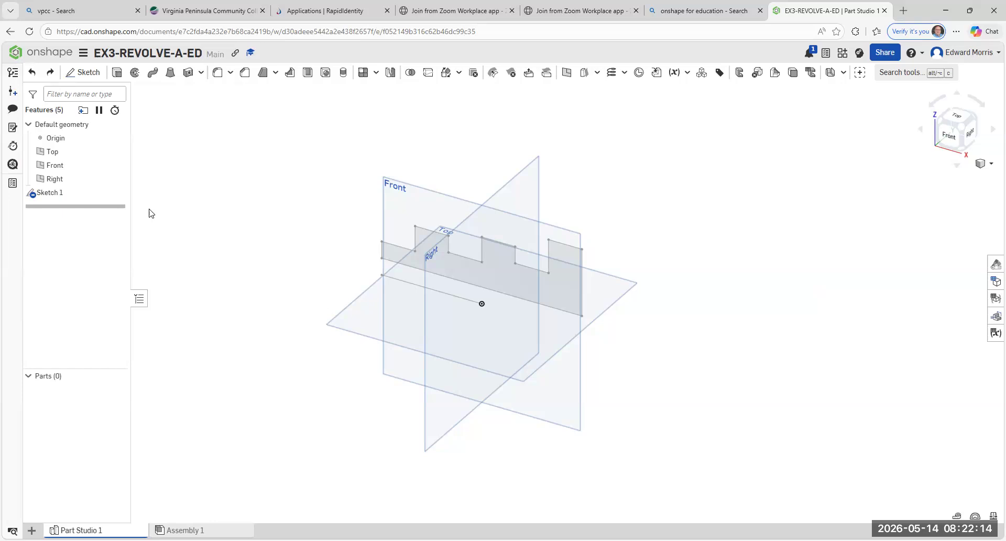
- Revolve the profile as a full new solid about the upper horizontal edge of its tallest step, and inspect the result
click(132, 74)
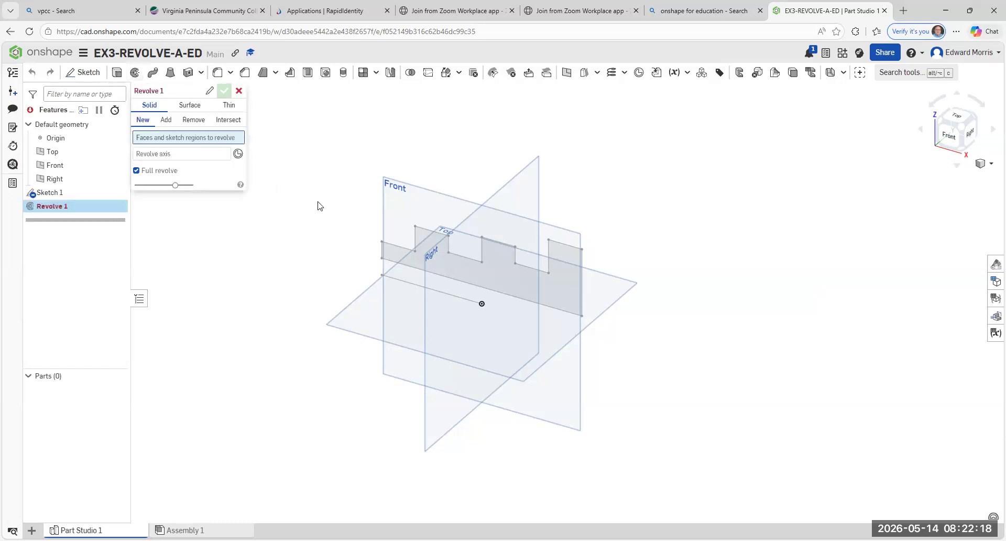
click(487, 274)
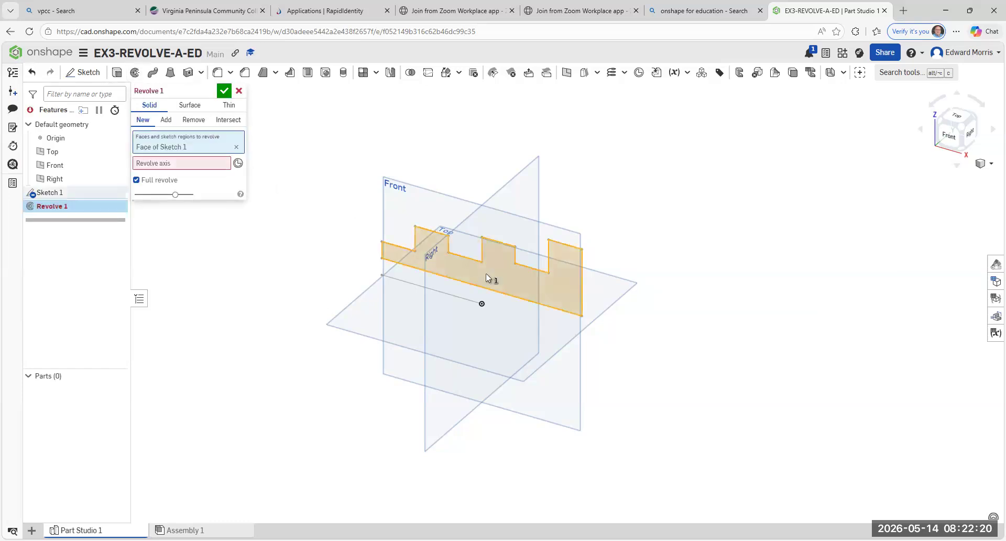
click(164, 168)
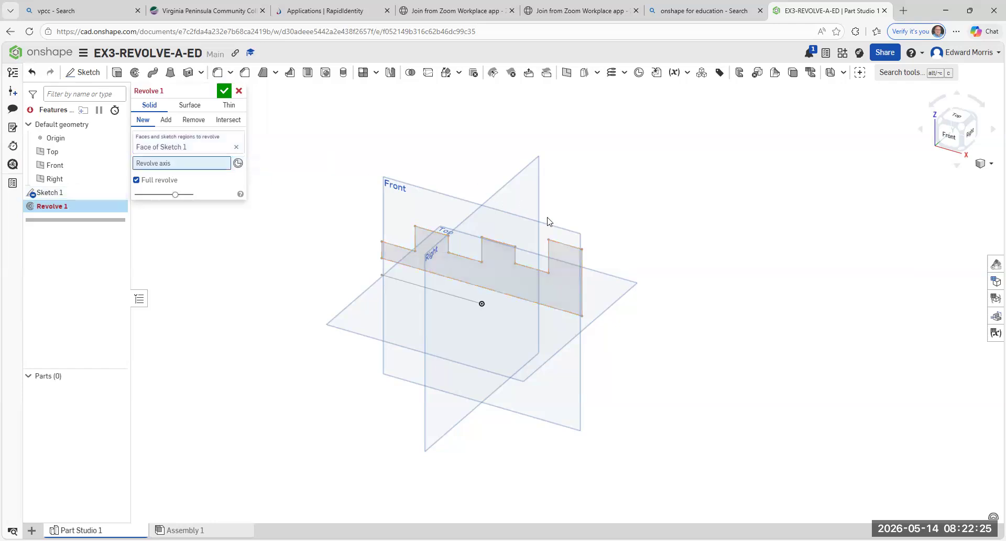
click(563, 248)
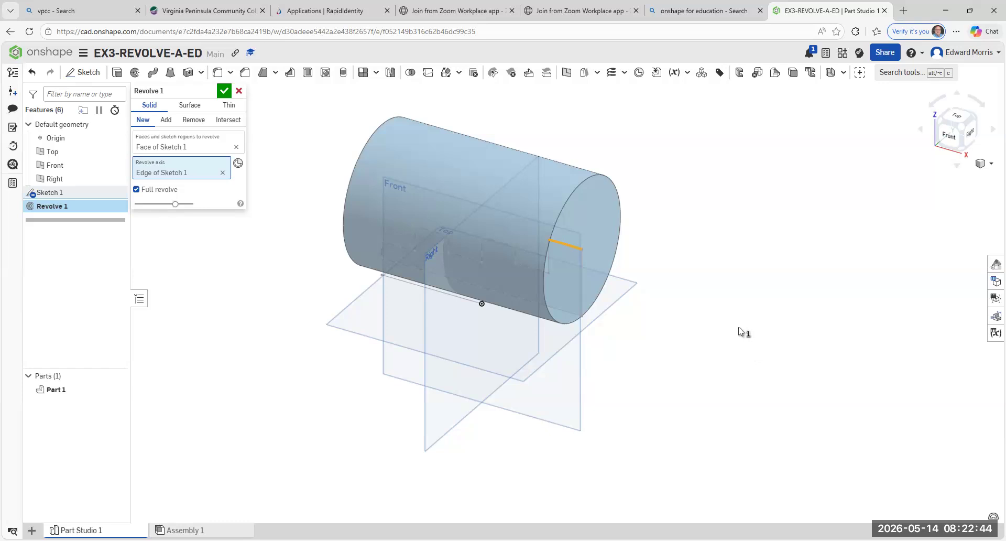
click(224, 92)
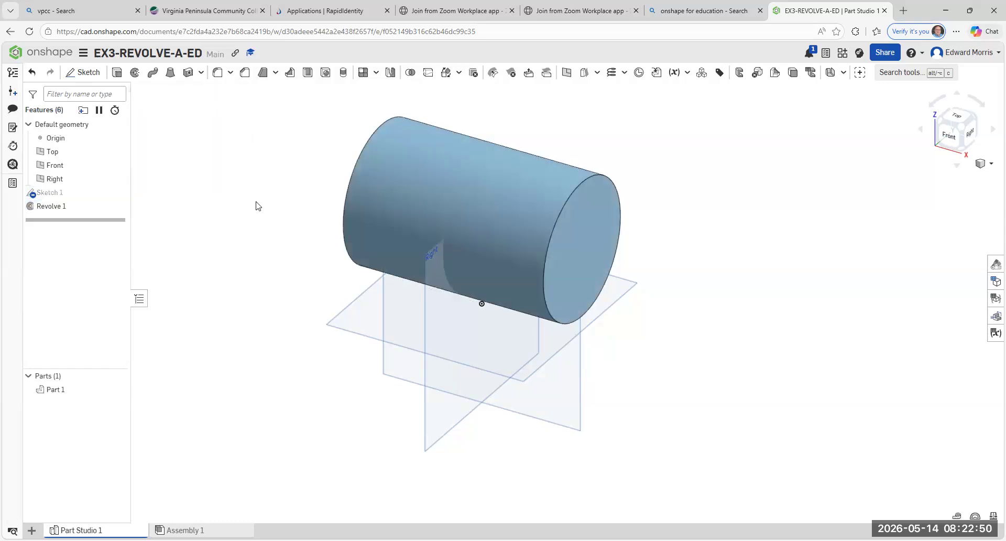
click(949, 139)
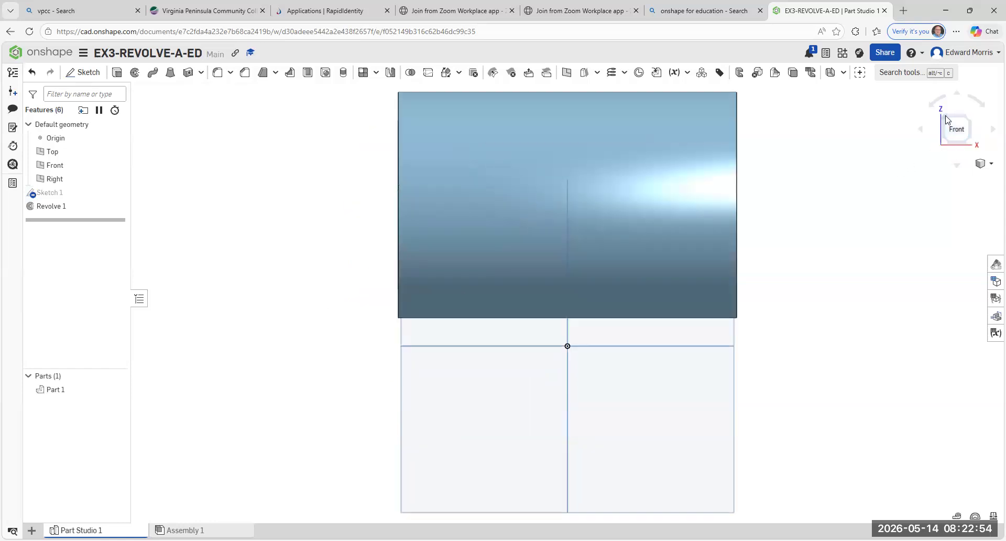
click(947, 123)
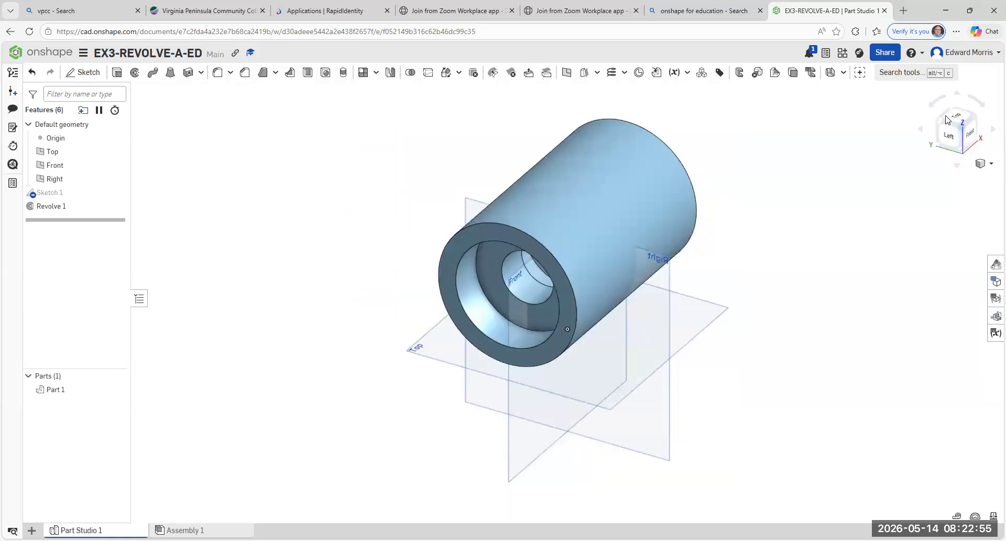
click(969, 137)
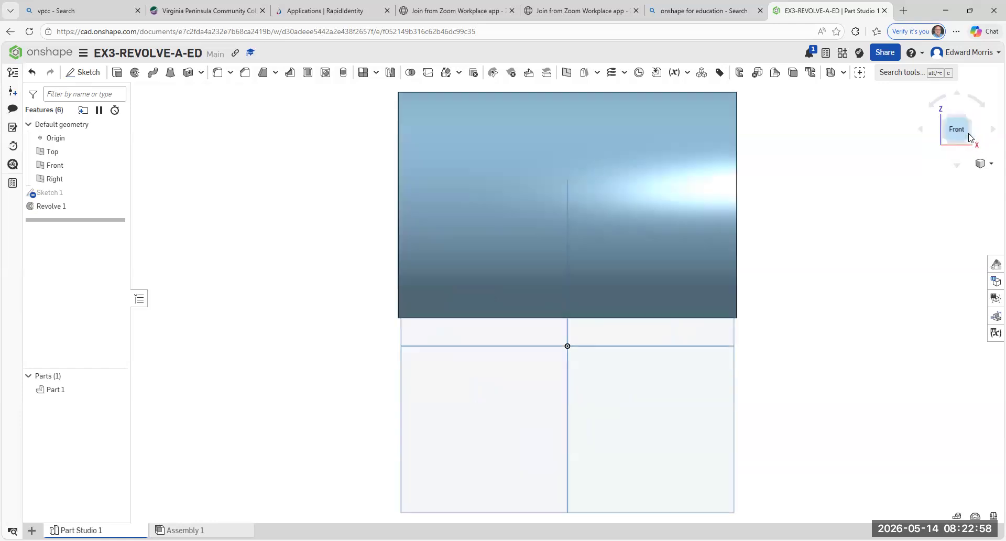
scroll(844, 164, up, 1)
scroll(848, 161, down, 3)
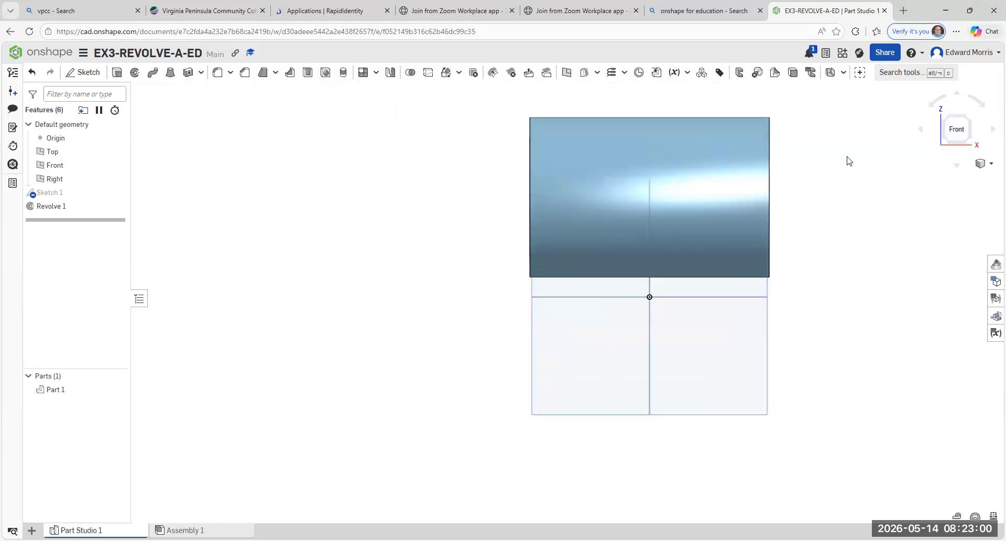
- Hide the Top, Front and Right planes, and turn the solid to a pictorial view showing its stepped bore
scroll(835, 108, up, 2)
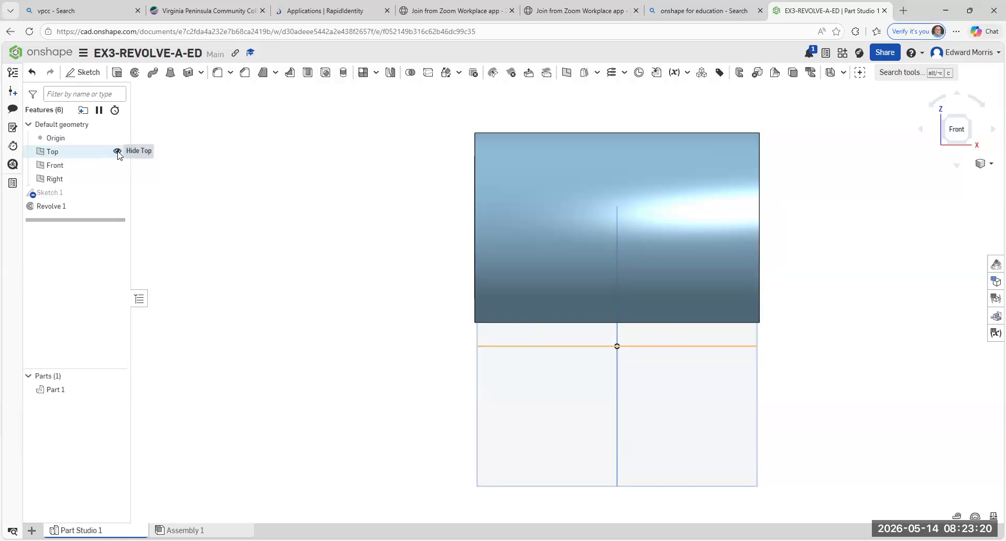
click(117, 152)
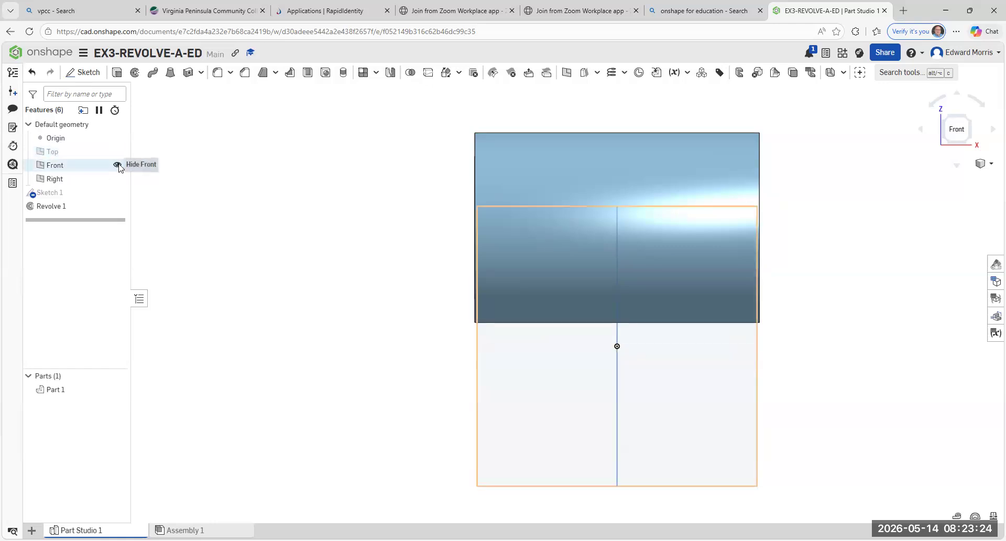
click(118, 165)
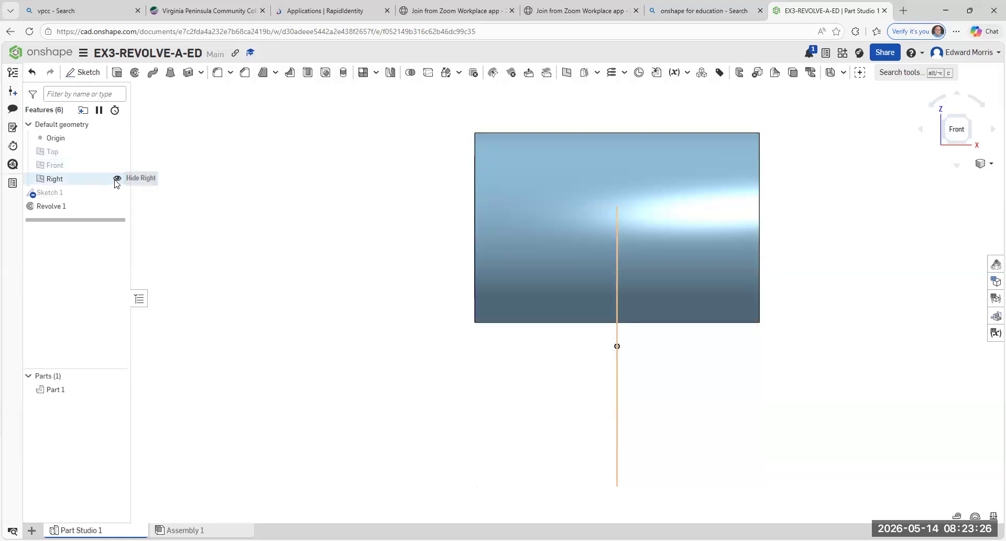
click(117, 179)
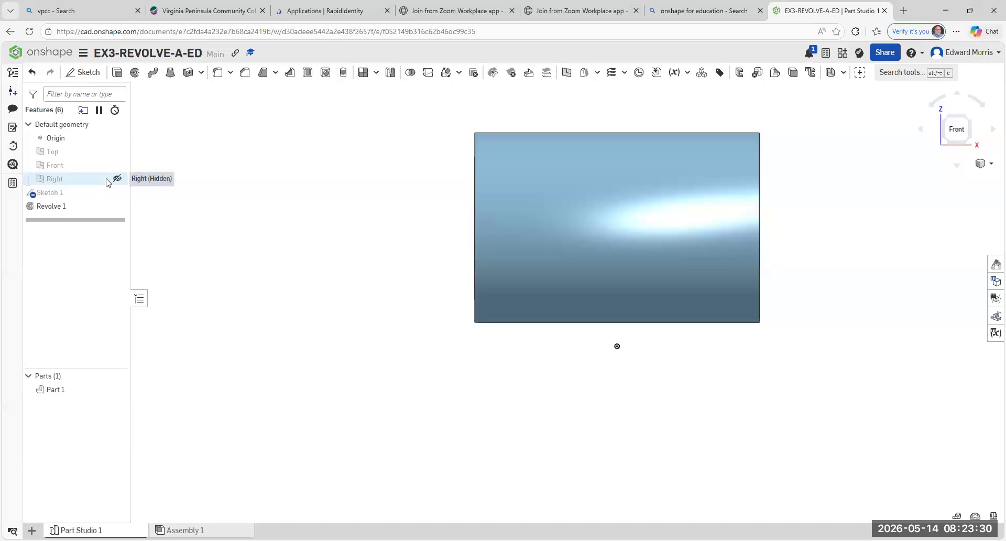
middle_drag(548, 397, 442, 411)
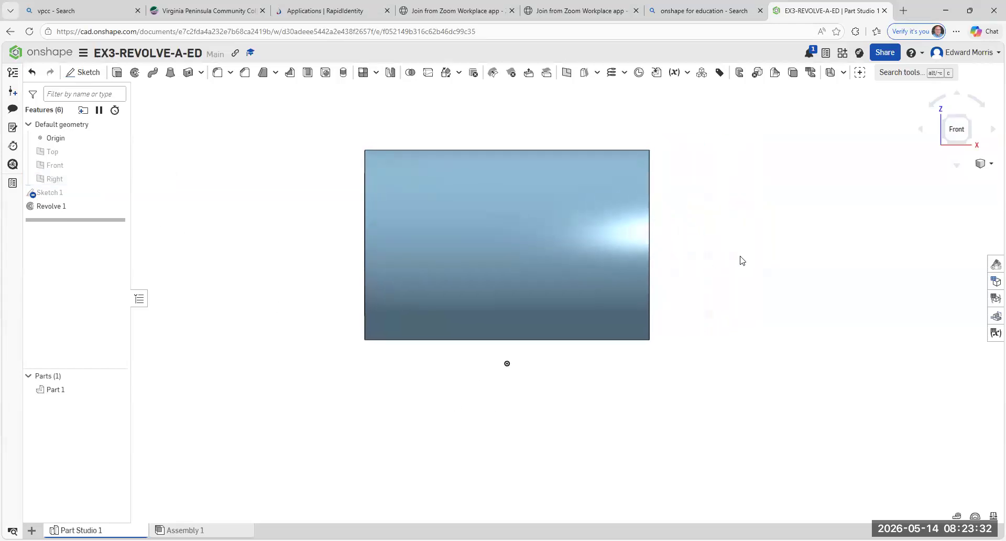
click(945, 120)
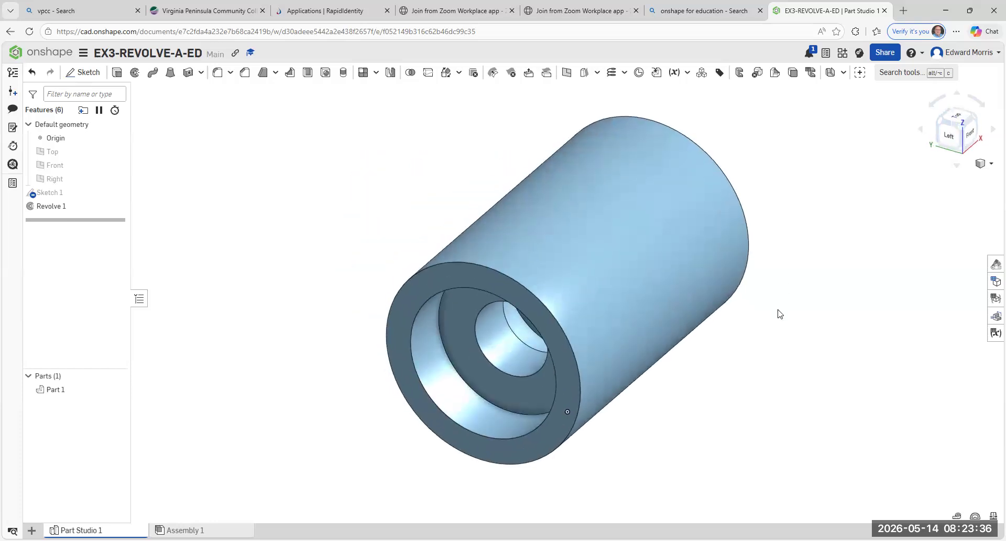
middle_drag(786, 336, 739, 336)
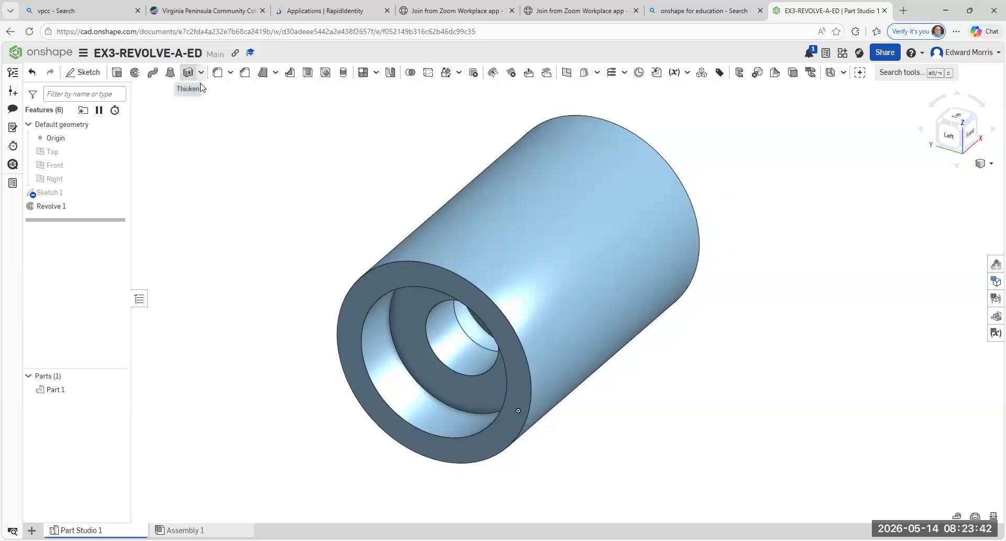
- Fit the whole part inside a Letter, Portrait print frame and download the view as an image
click(84, 55)
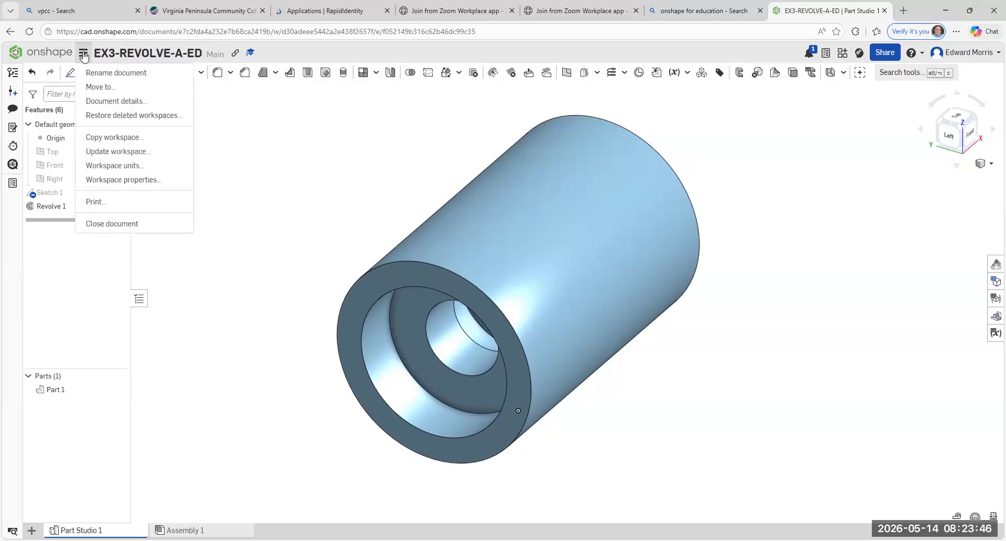
click(99, 202)
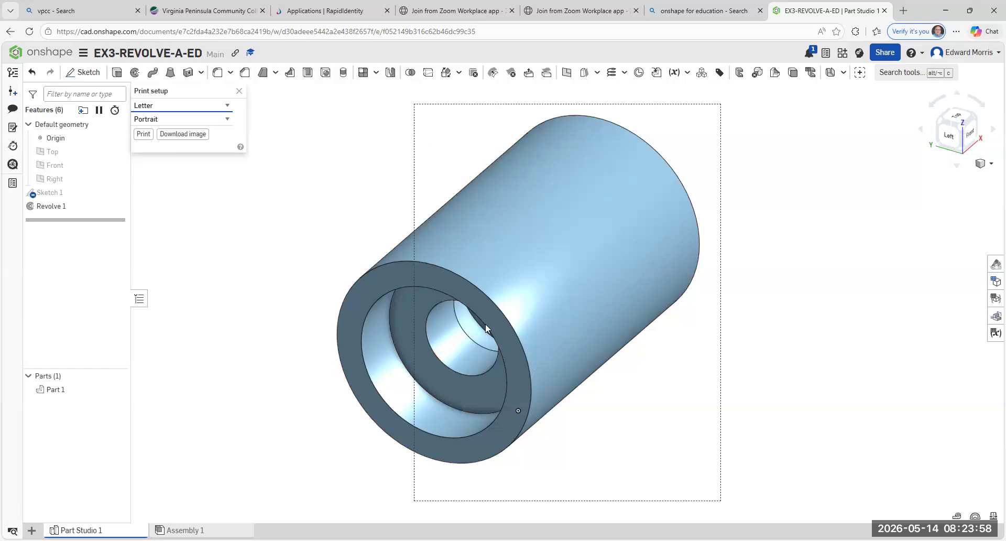
scroll(511, 262, up, 2)
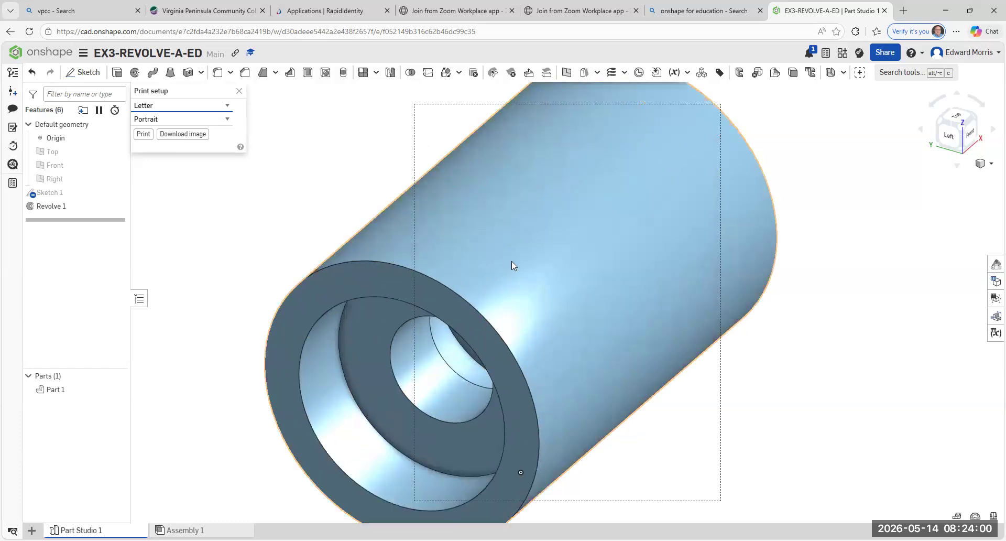
scroll(511, 261, down, 4)
scroll(511, 261, up, 2)
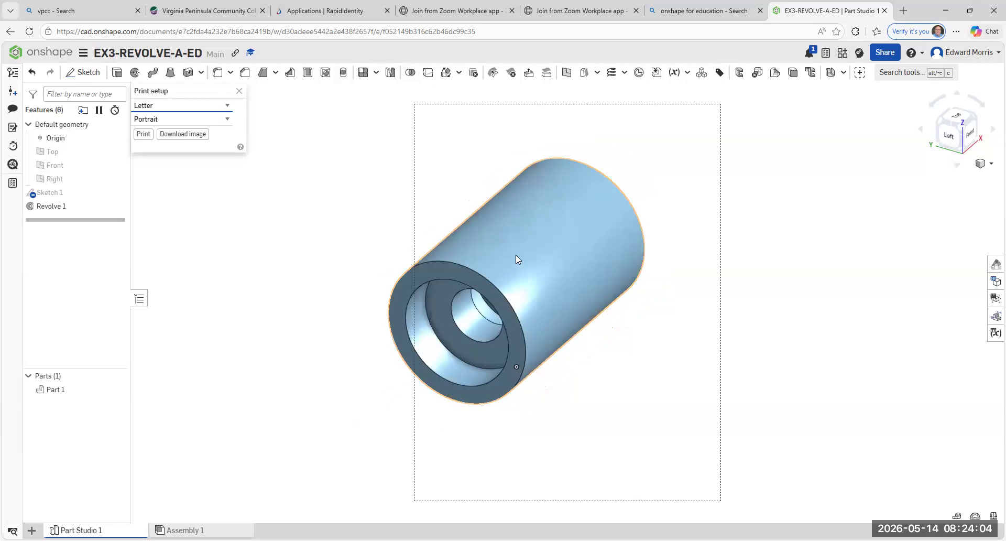
middle_drag(515, 255, 568, 256)
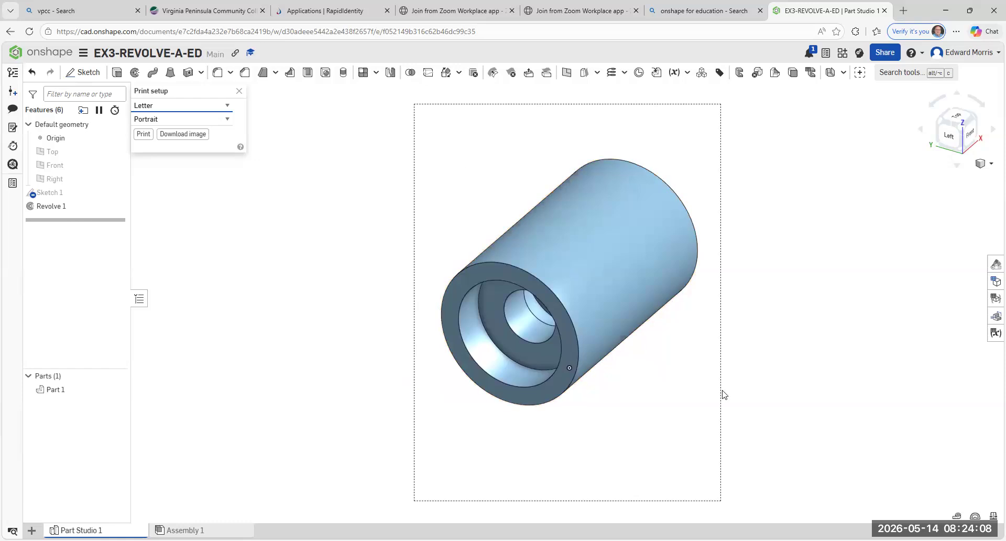
click(200, 138)
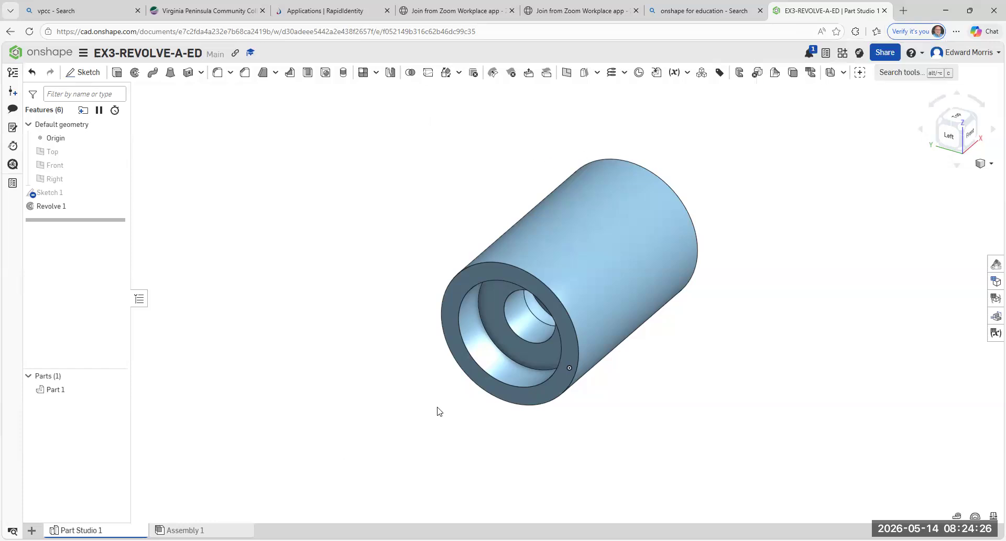
- Change the appearance of the revolved part to green 5FA73D
right_click(474, 346)
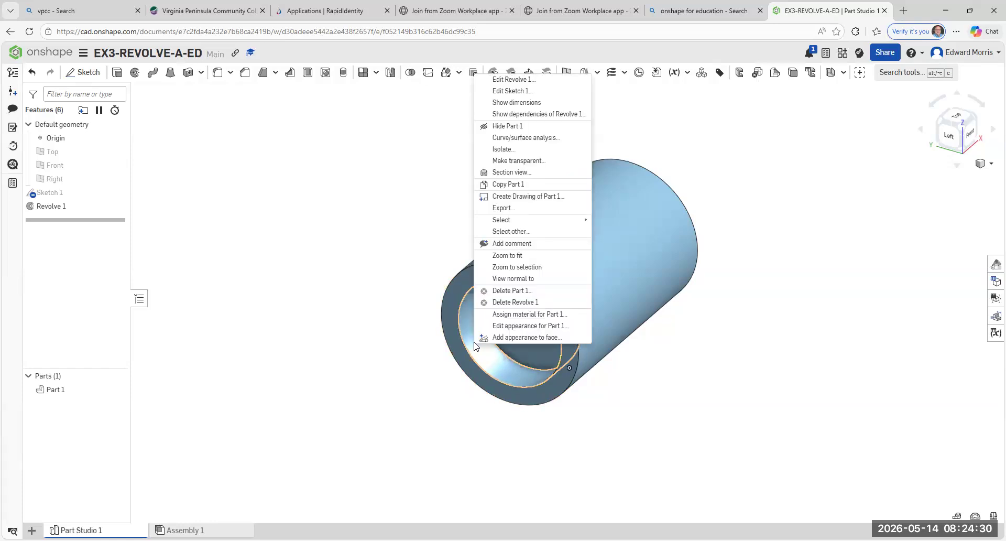
click(529, 325)
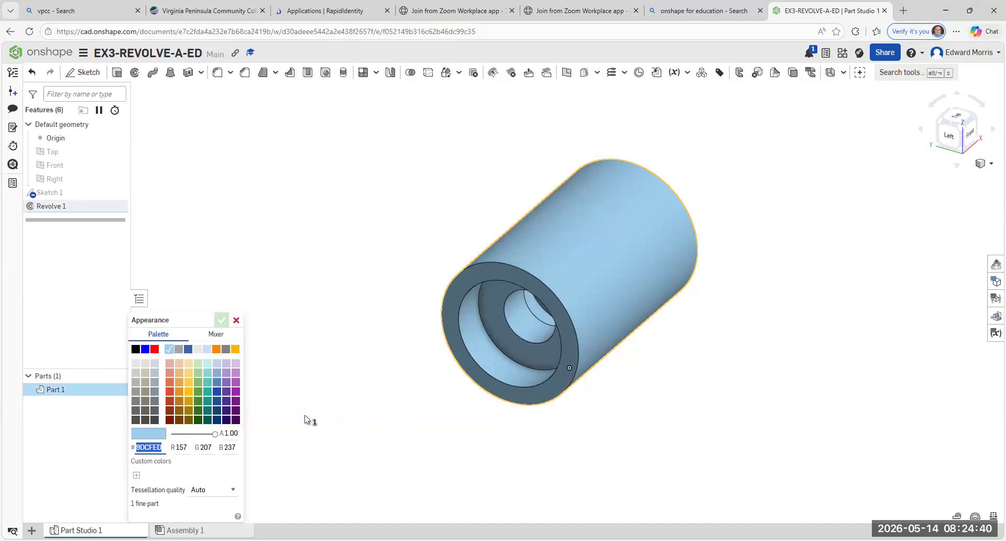
click(199, 392)
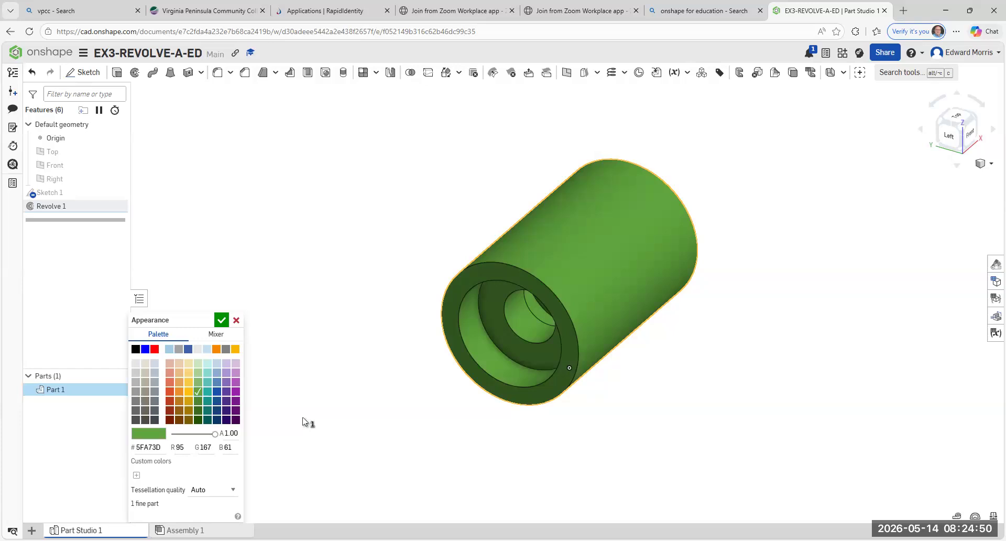
click(222, 320)
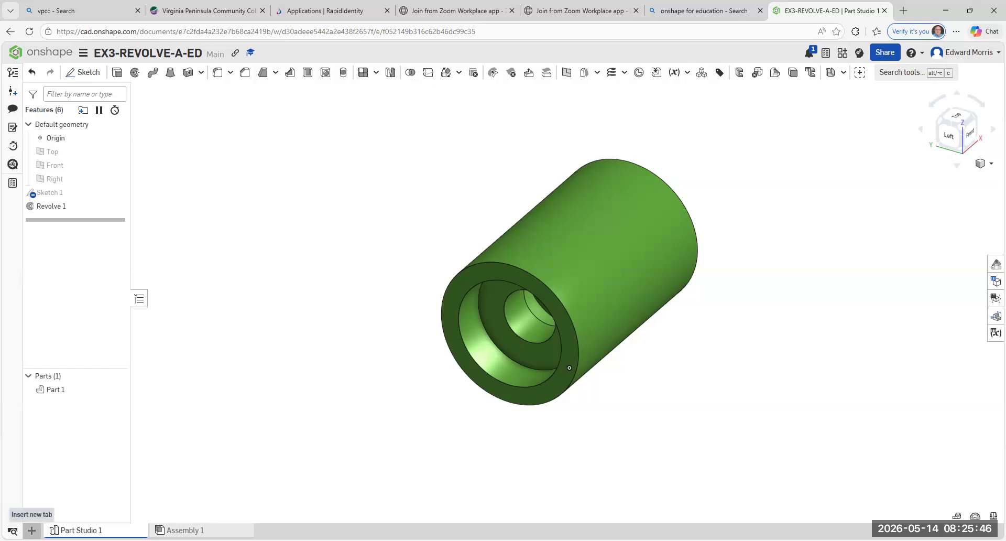
- Create a drawing from the ANSI_B_INCH.dwt template with no views
click(31, 529)
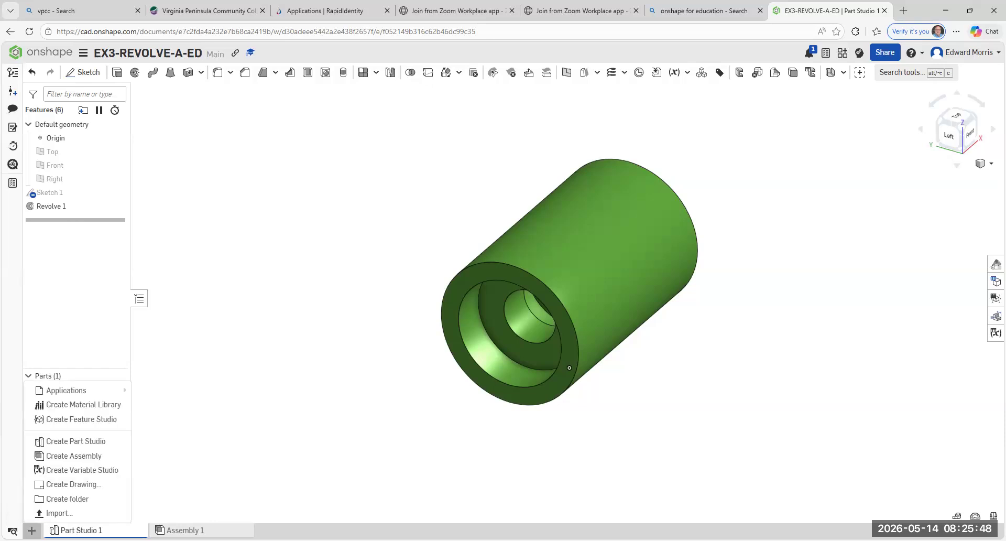
click(87, 486)
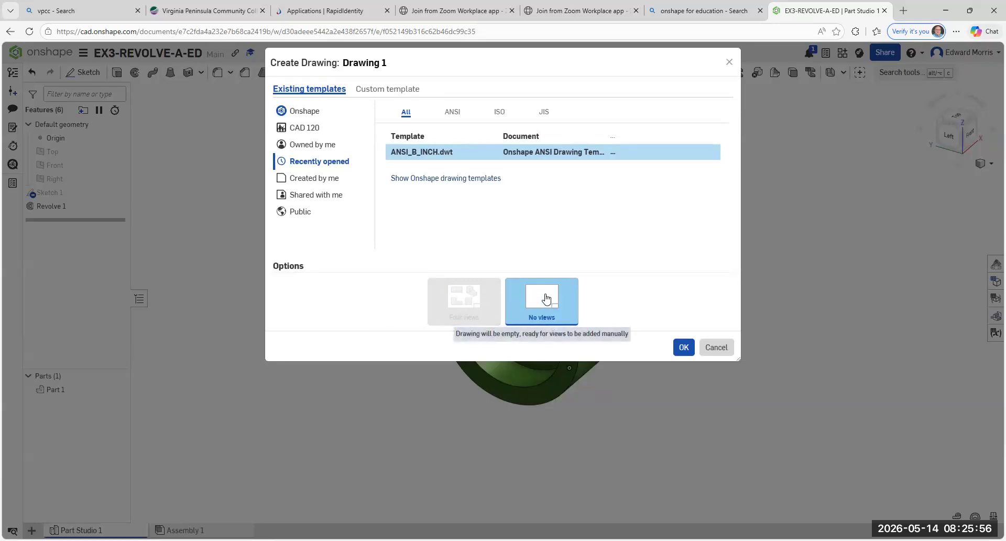
click(684, 347)
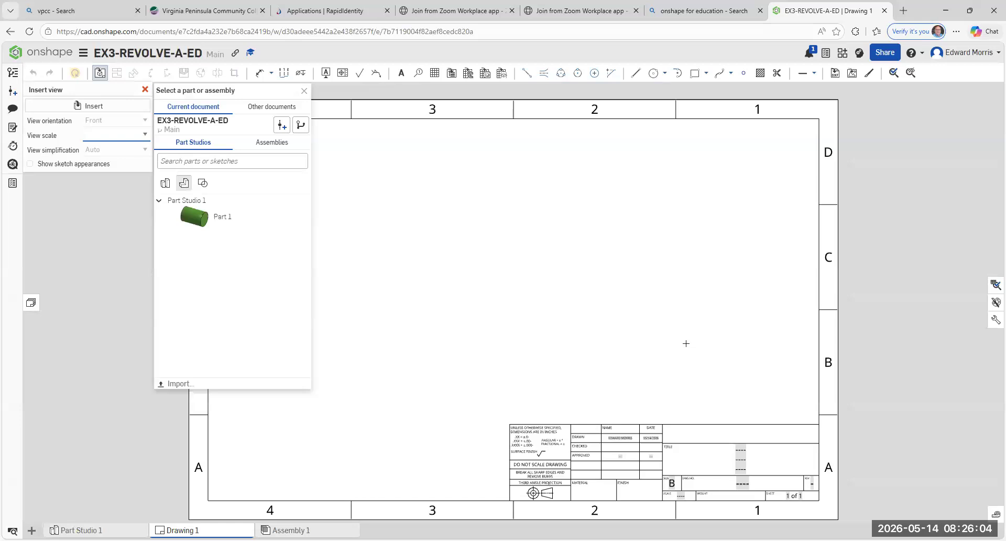
- Insert a Front view of Part 1 at 1:2 scale and project its circular side view to the right
click(203, 224)
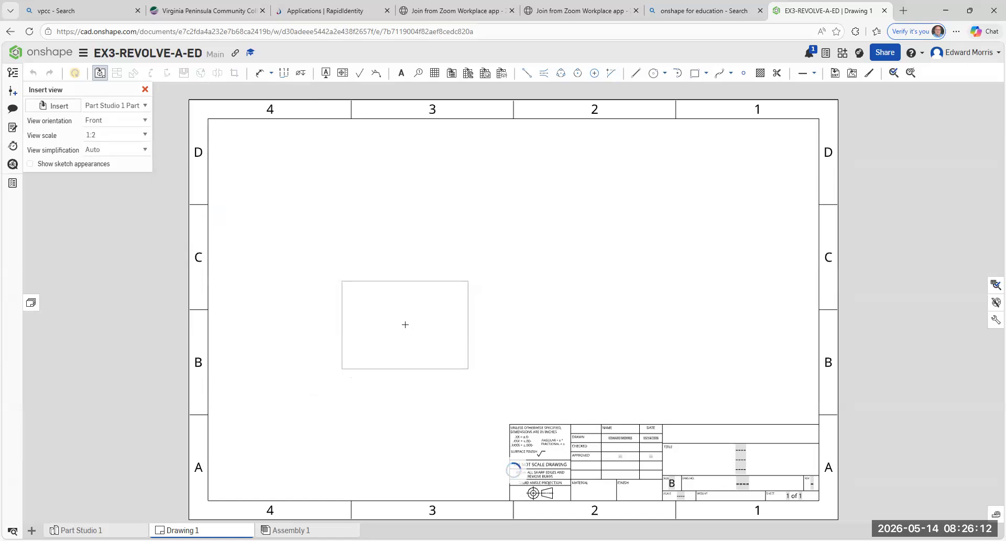
click(402, 323)
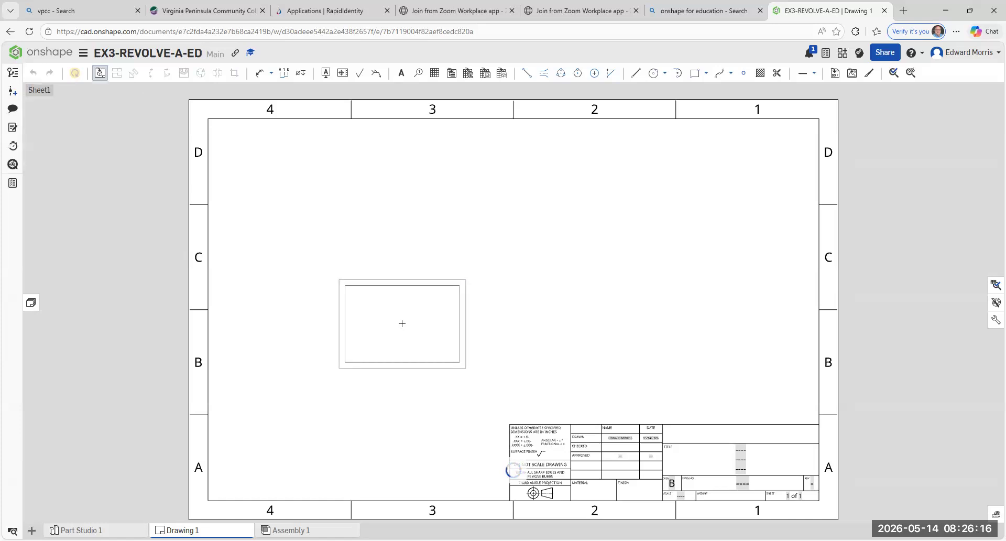
click(407, 325)
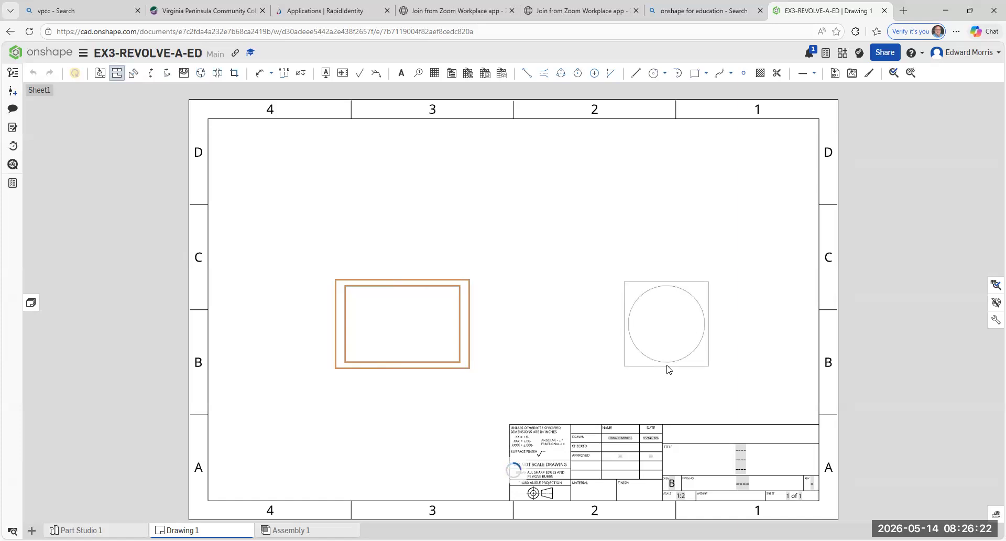
click(666, 367)
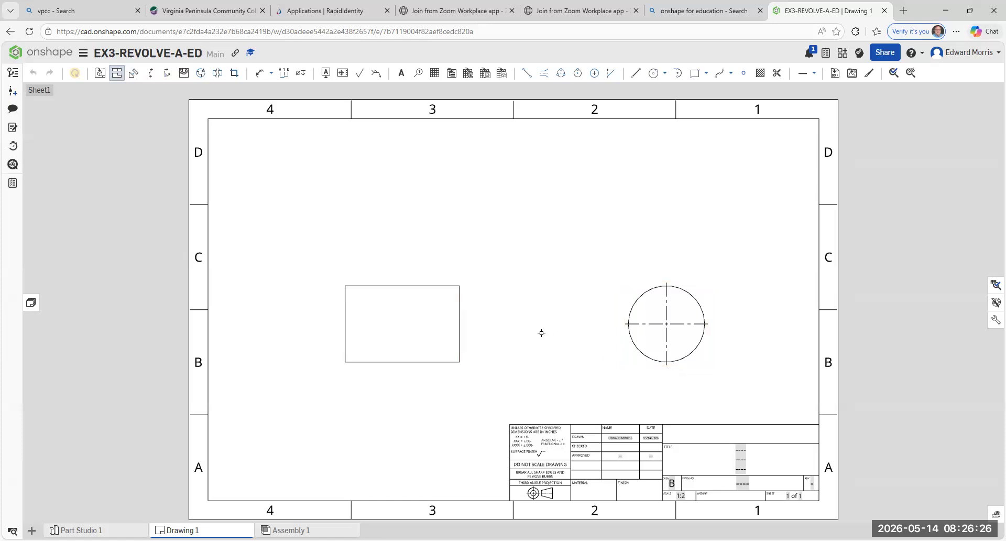
key(Escape)
- Show hidden lines in the front view of the drawing
right_click(341, 319)
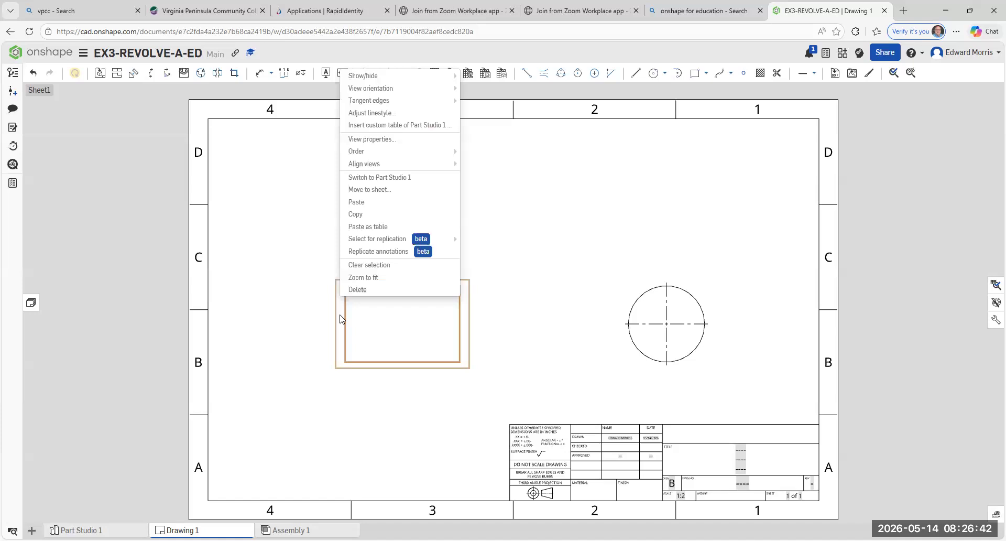
mouse_move(381, 80)
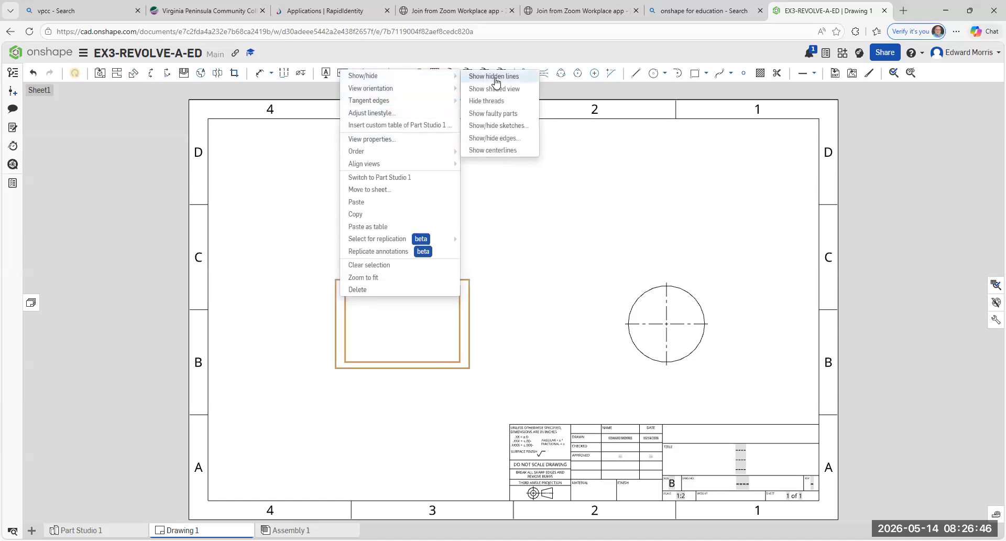
click(495, 79)
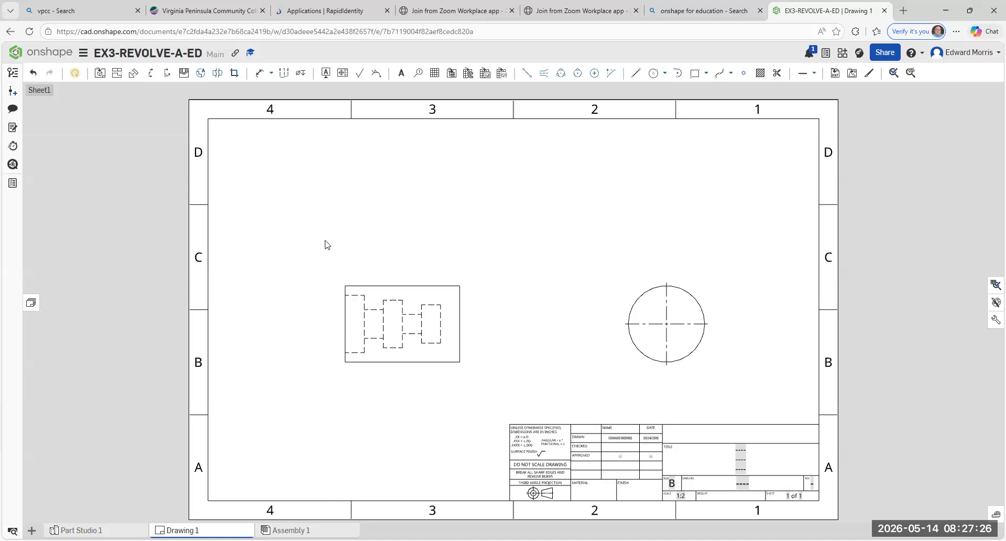
- Create horizontal section view A through the midpoint of the front view's left edge, placed above the front view
click(151, 77)
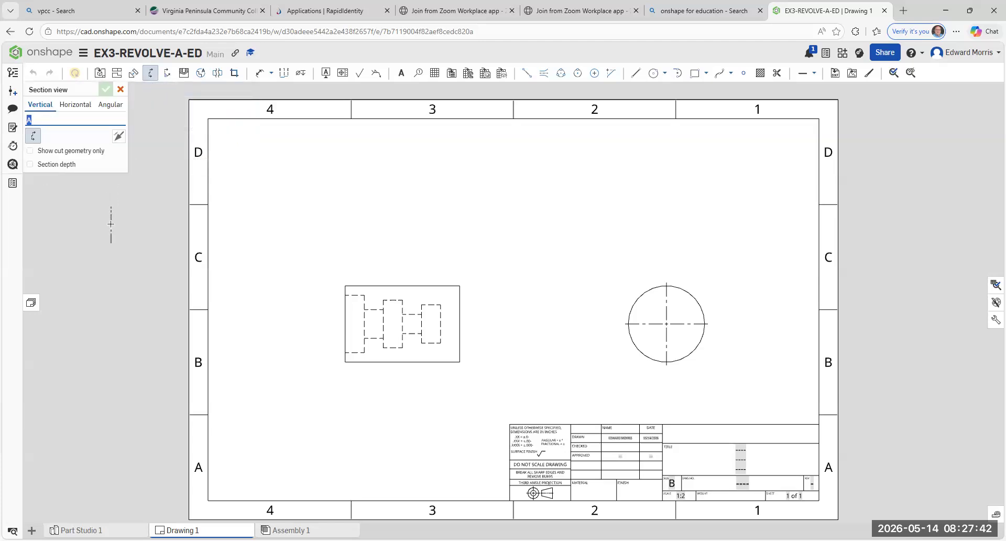
click(76, 107)
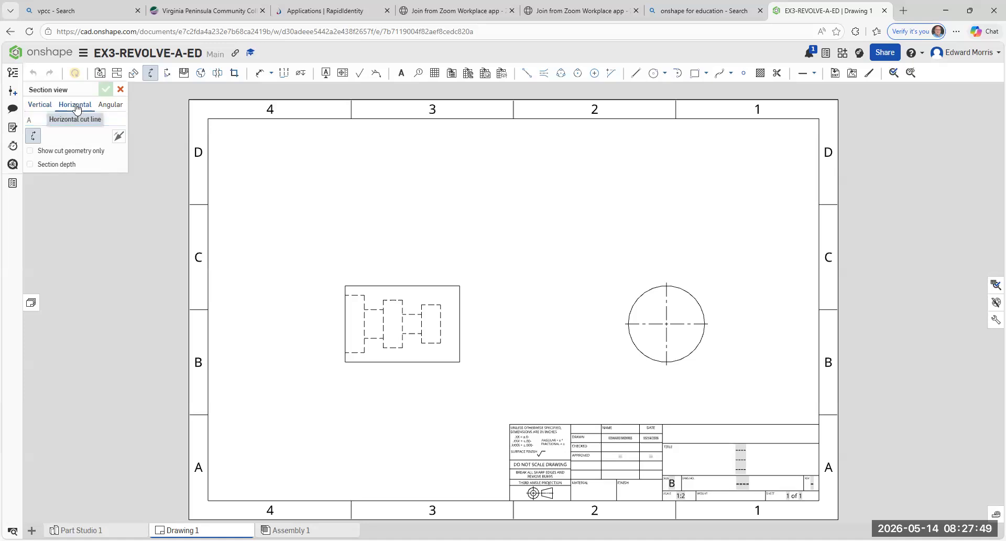
click(345, 323)
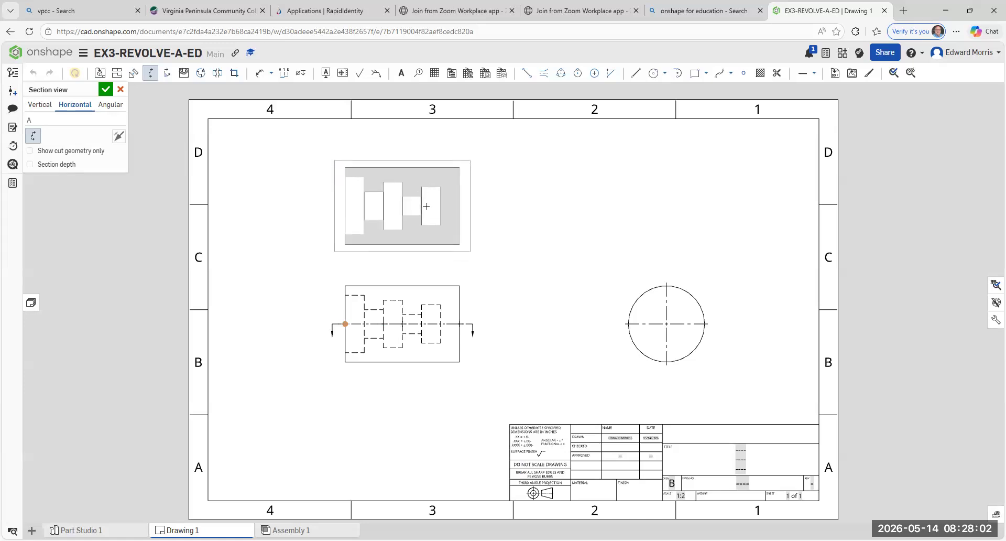
click(426, 205)
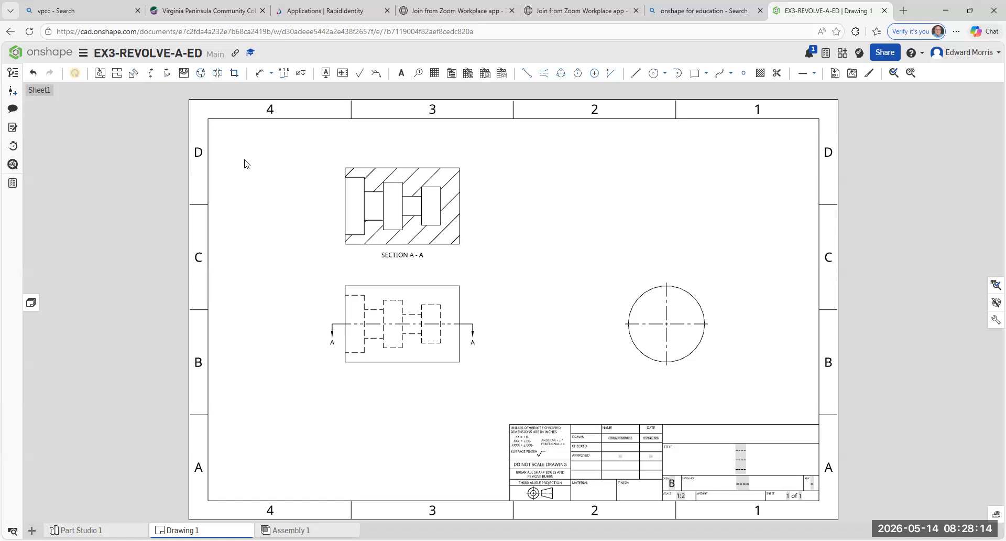
- Move the front view lower on the sheet and bring the section view down close above it
right_click(212, 228)
click(373, 382)
drag(387, 375, 386, 403)
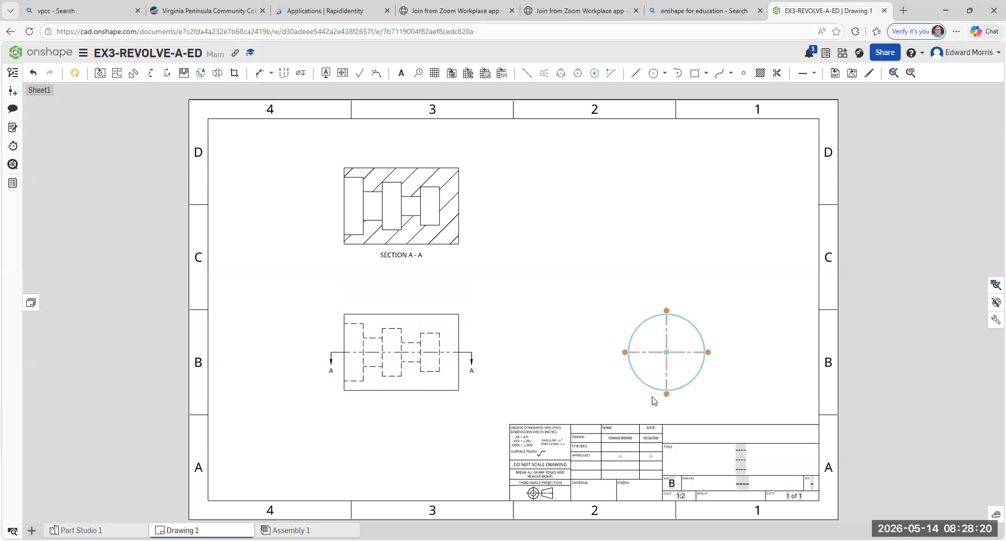
drag(365, 268, 366, 293)
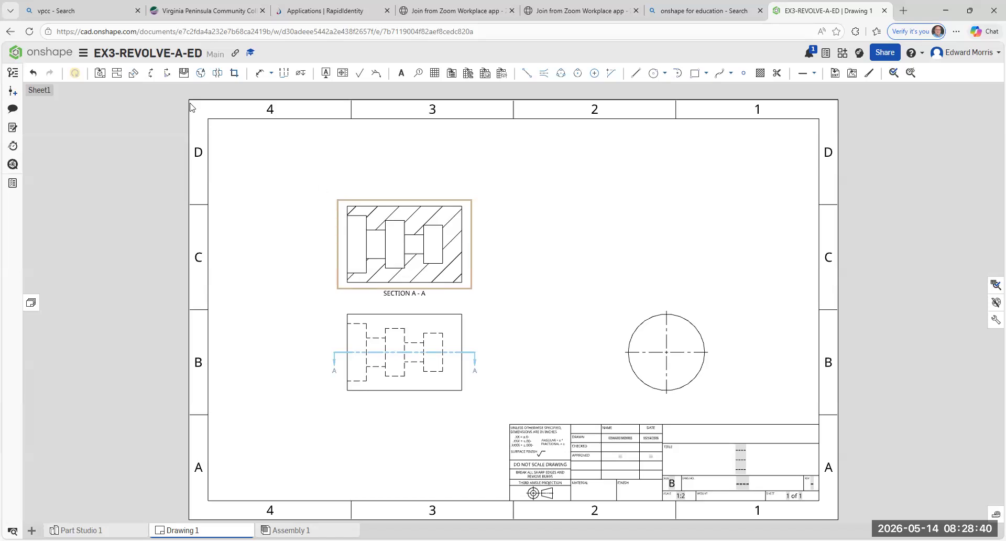
- Project an isometric view from section A-A onto the sheet's upper middle and delete that view again
click(117, 76)
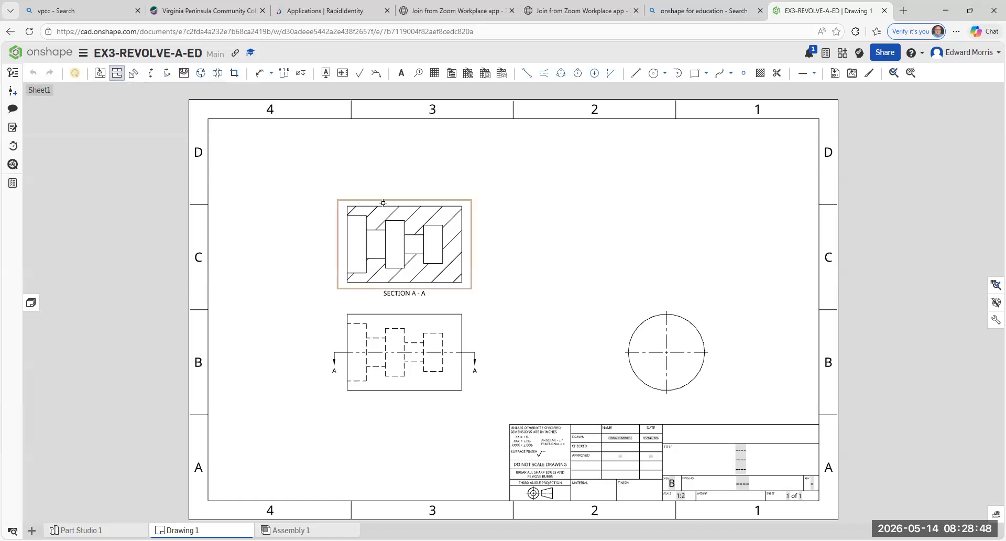
click(383, 202)
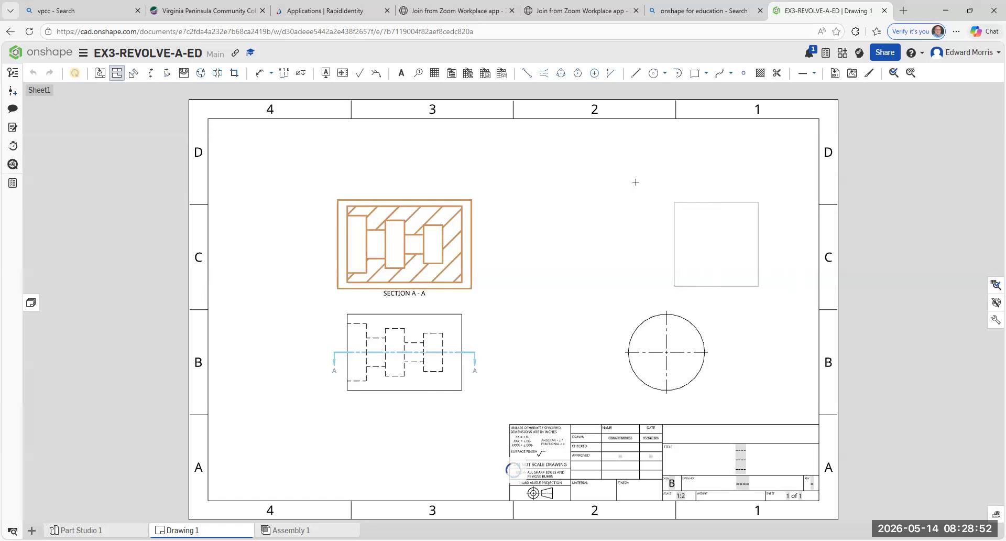
click(620, 90)
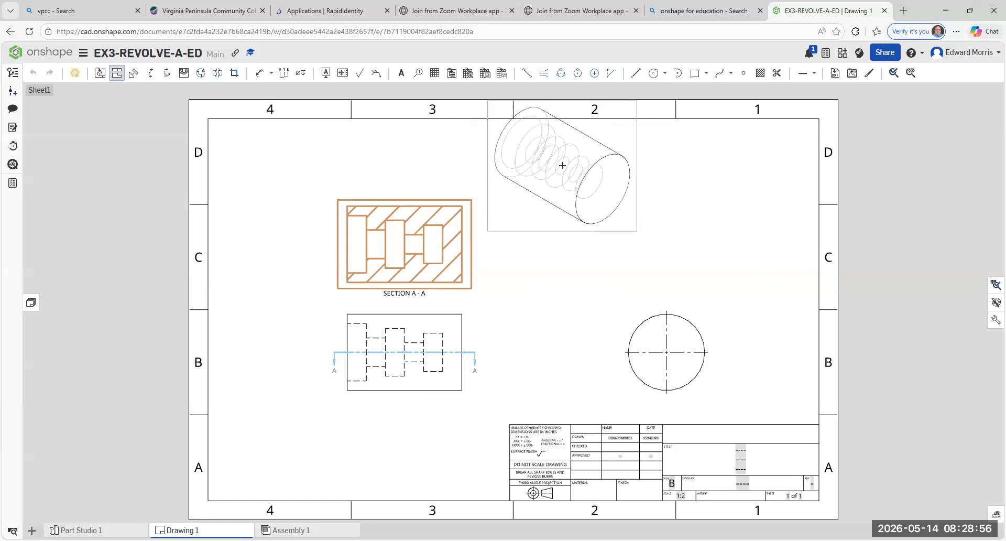
click(562, 165)
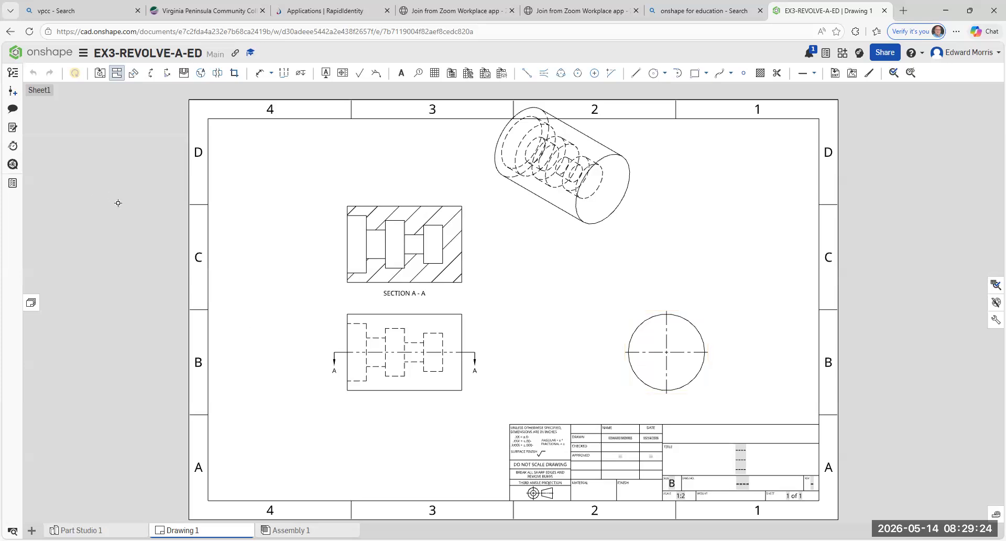
key(Escape)
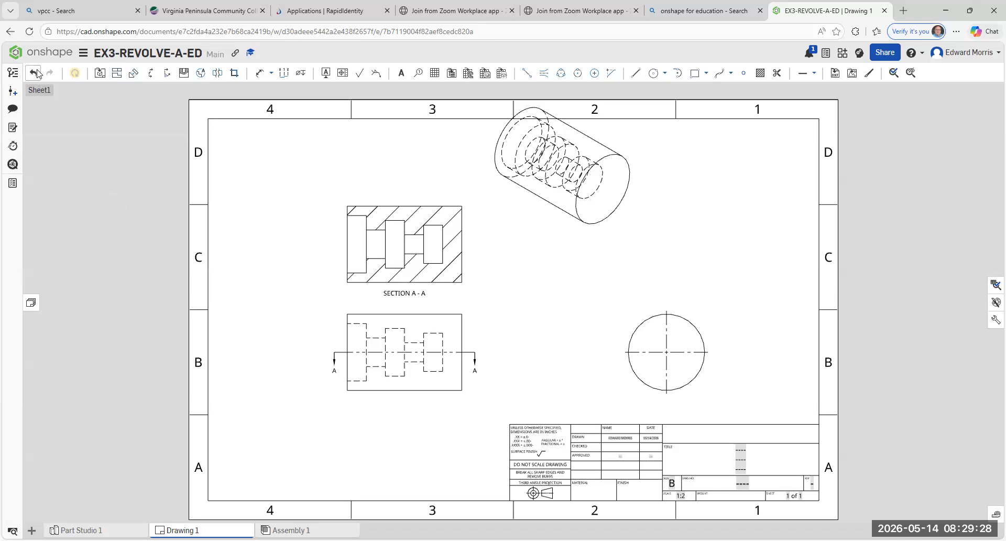
right_click(537, 220)
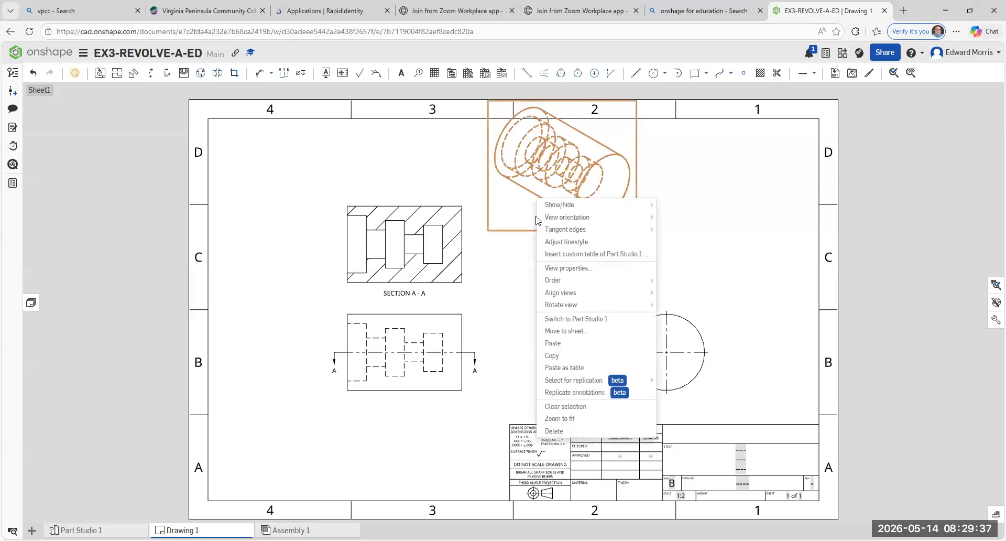
click(554, 431)
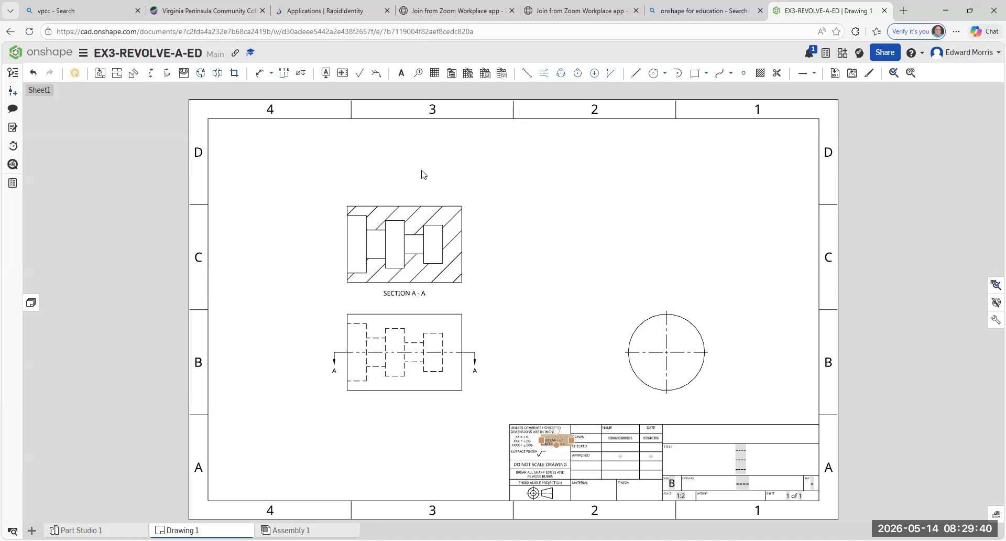
- Spread the section and front views vertically apart and place the SECTION A-A label just above the front view
drag(393, 196, 395, 166)
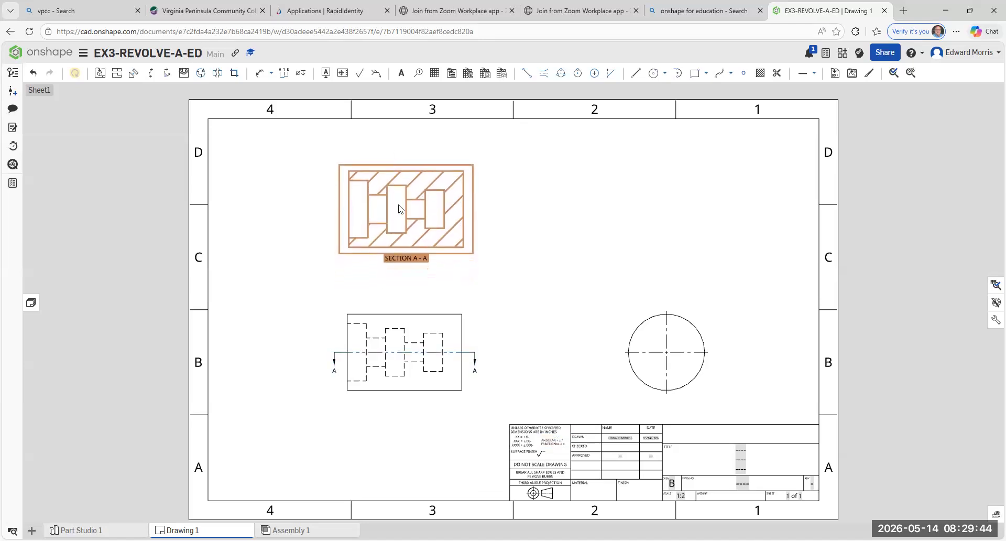
drag(401, 308, 401, 298)
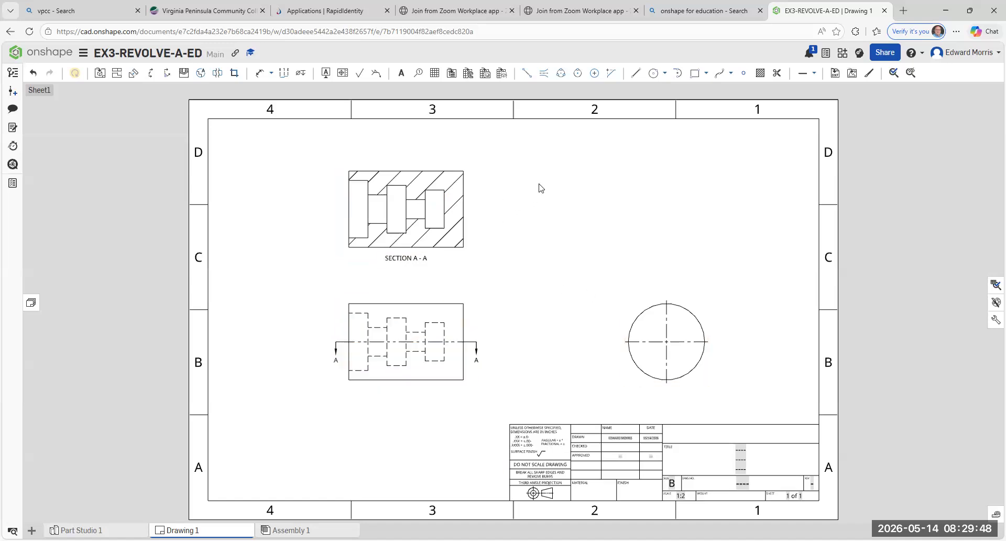
drag(408, 166, 408, 160)
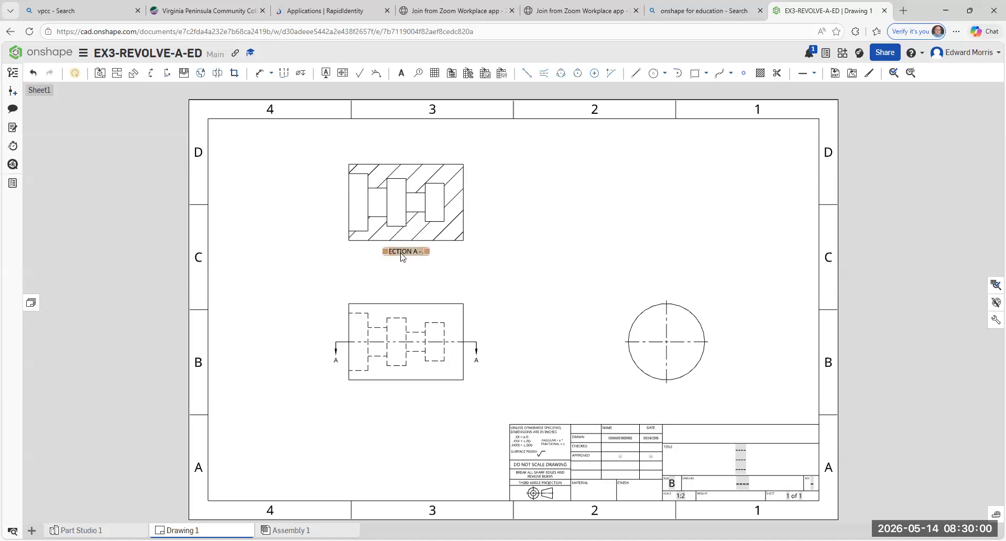
drag(402, 253, 402, 286)
drag(411, 160, 410, 153)
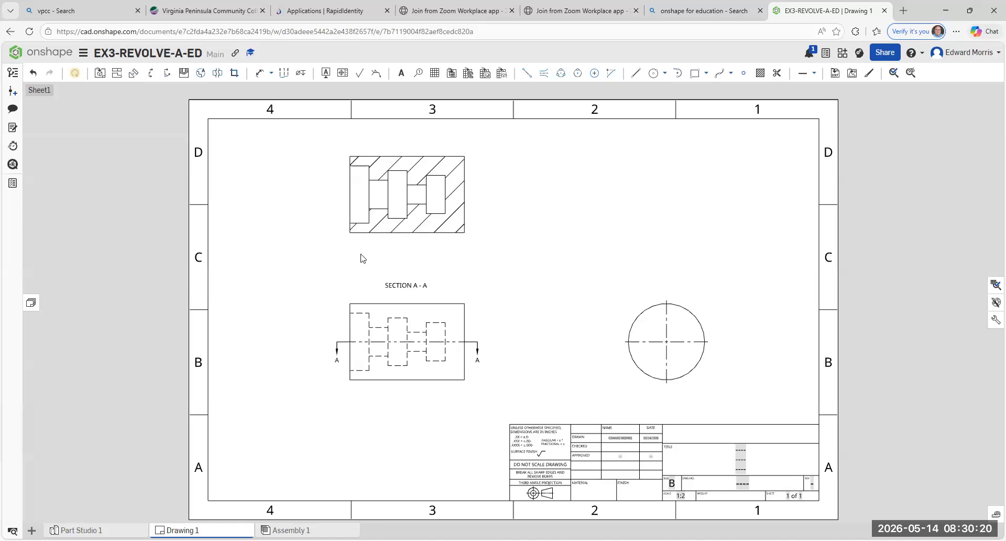
- Dimension the depth of the first bore from the section view's left face, placing the dimension below the view
click(351, 237)
click(463, 285)
click(270, 73)
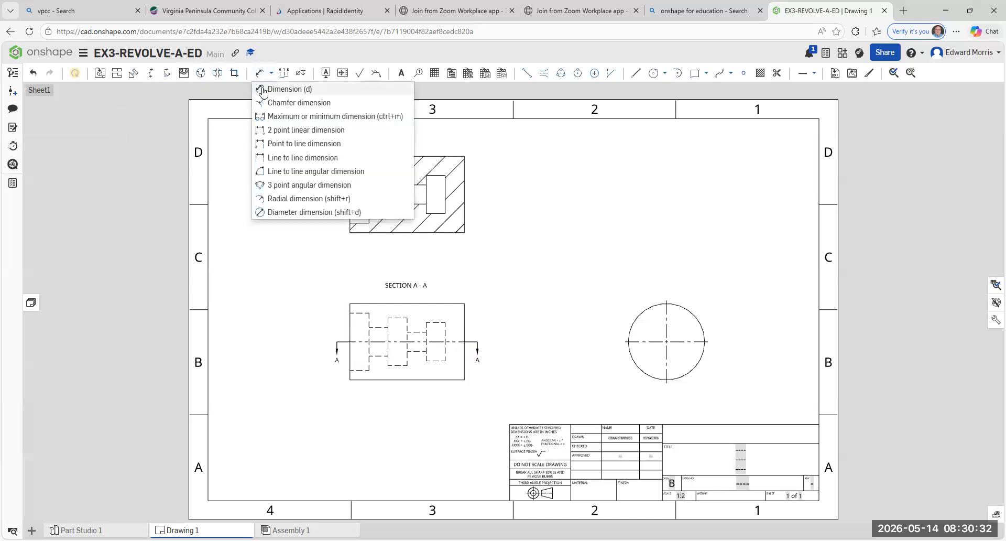
click(263, 90)
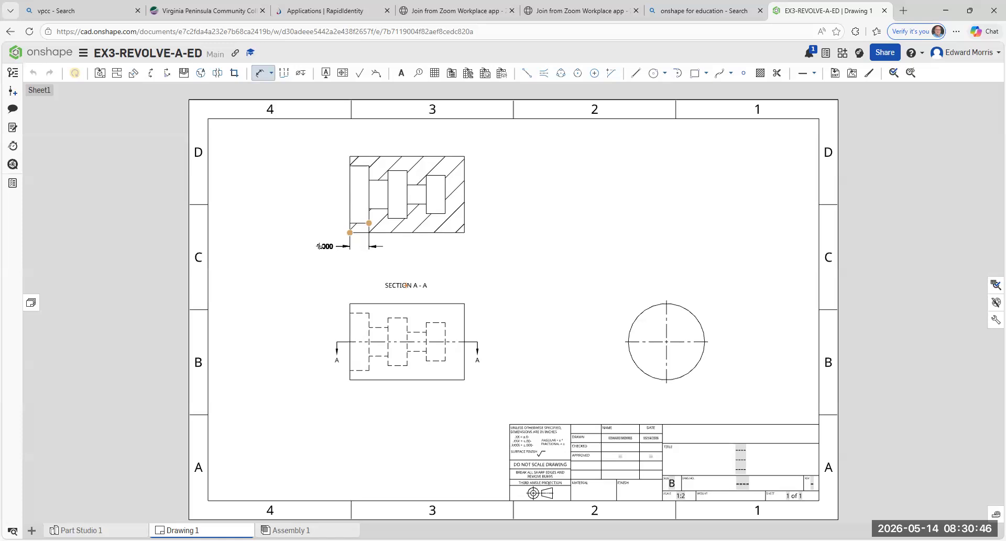
click(318, 246)
key(Escape)
- Widen the gap for dimensions by moving the section view slightly up and the front view slightly down
scroll(315, 279, up, 1)
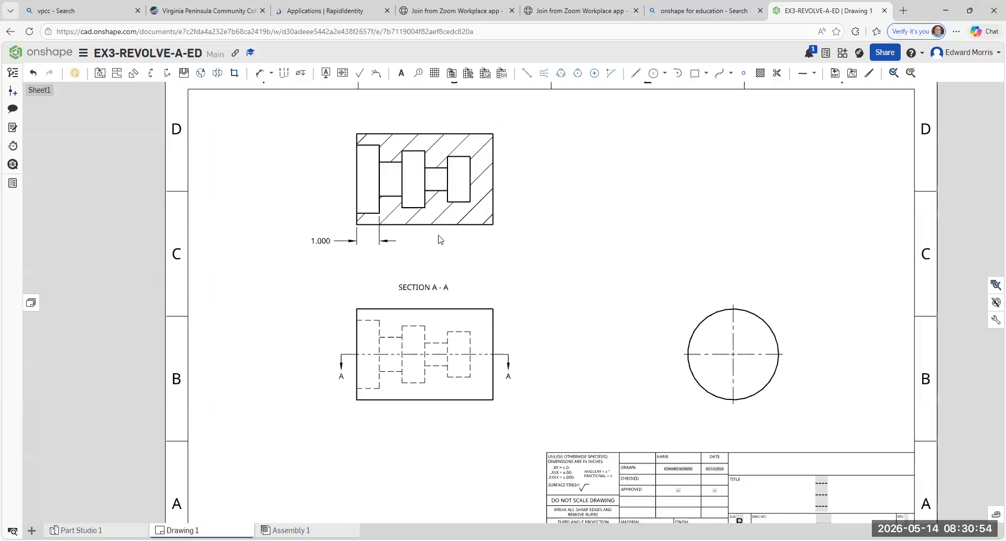
drag(439, 236, 439, 225)
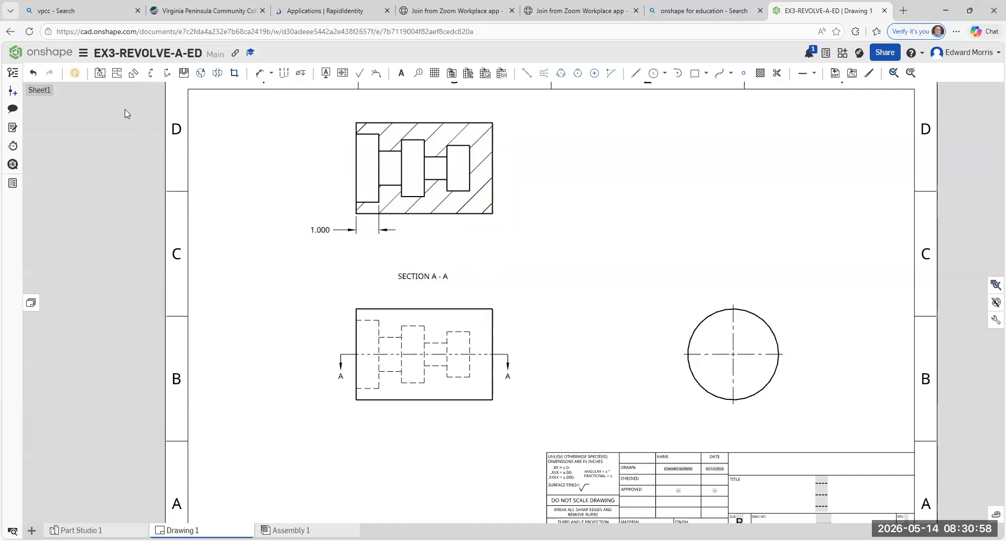
drag(455, 412, 454, 417)
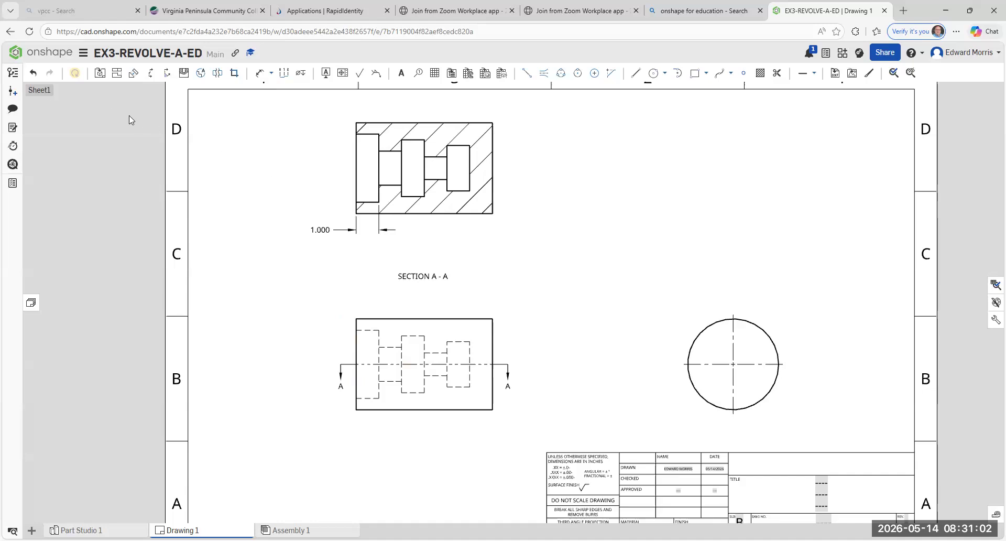
- Dimension from the section view's left face to the near edge of the middle wide bore, below the first dimension
click(260, 75)
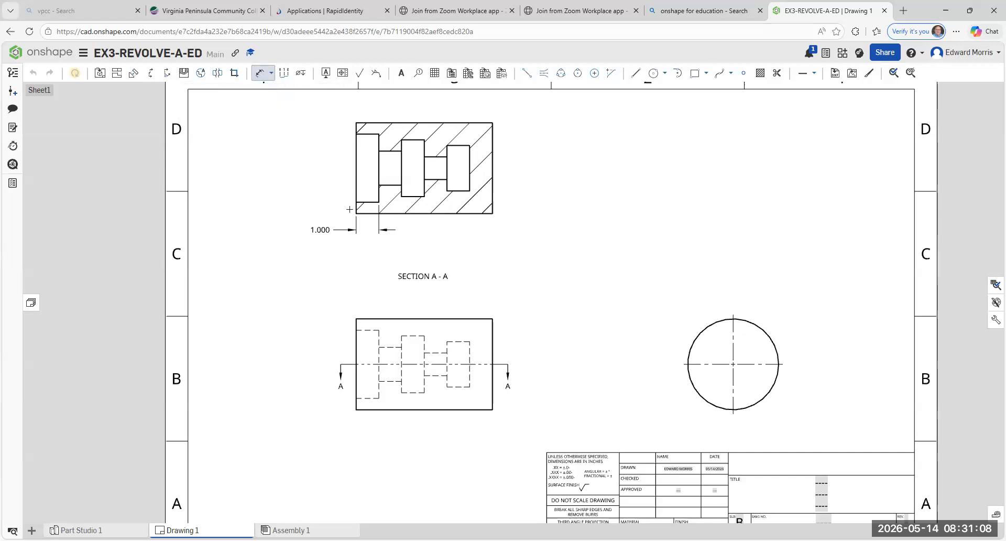
click(401, 196)
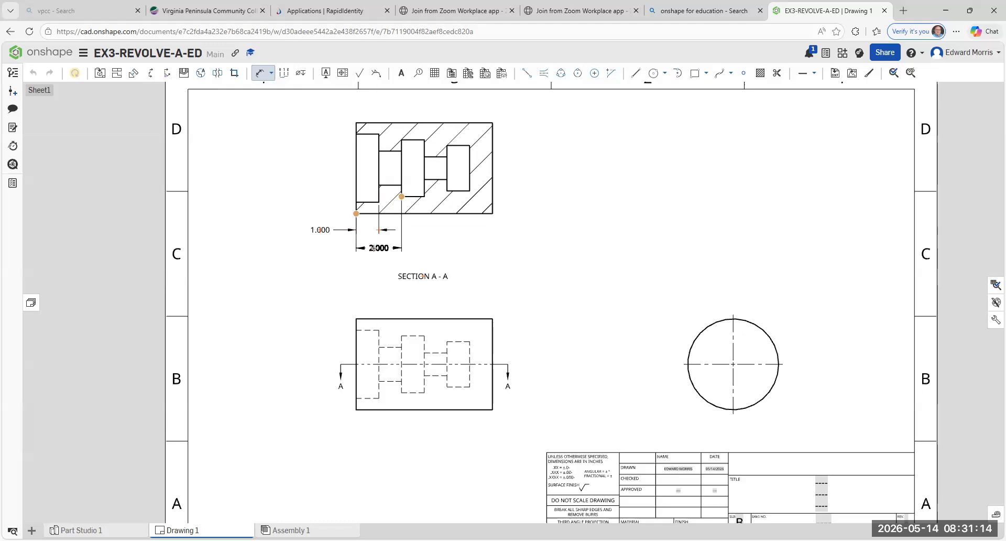
click(371, 248)
key(Escape)
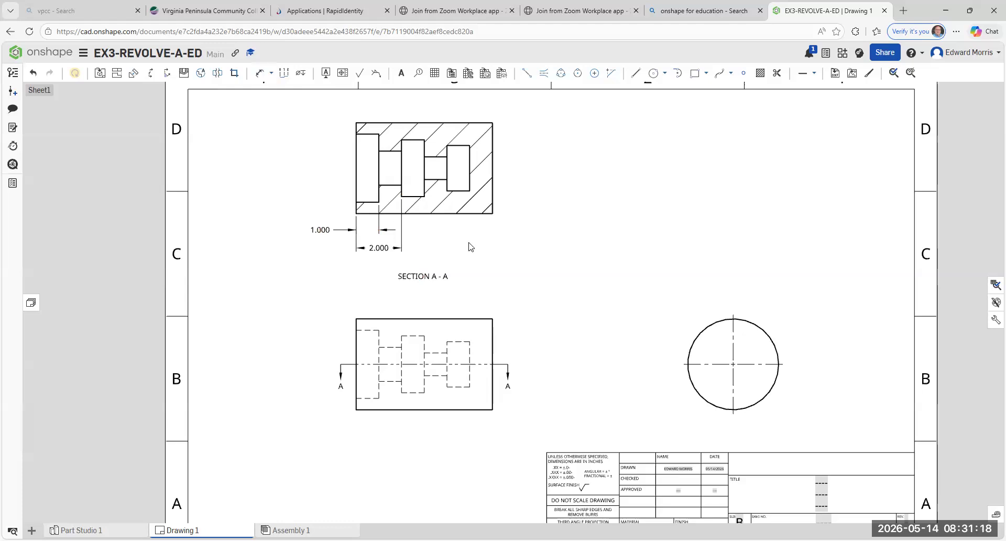
- Lower the SECTION A-A label and dimension from the section's left face to the far edge of the middle wide bore
drag(425, 278, 424, 303)
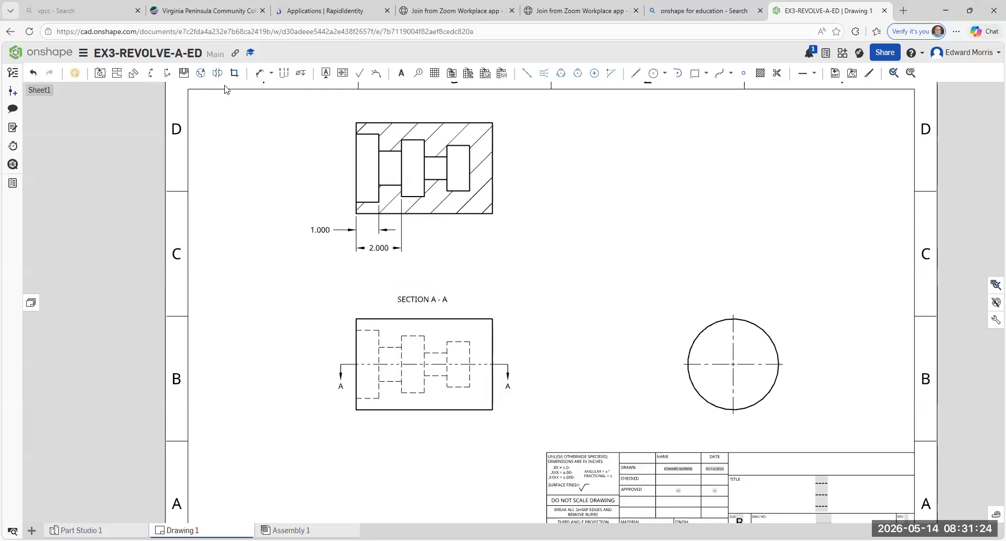
click(257, 73)
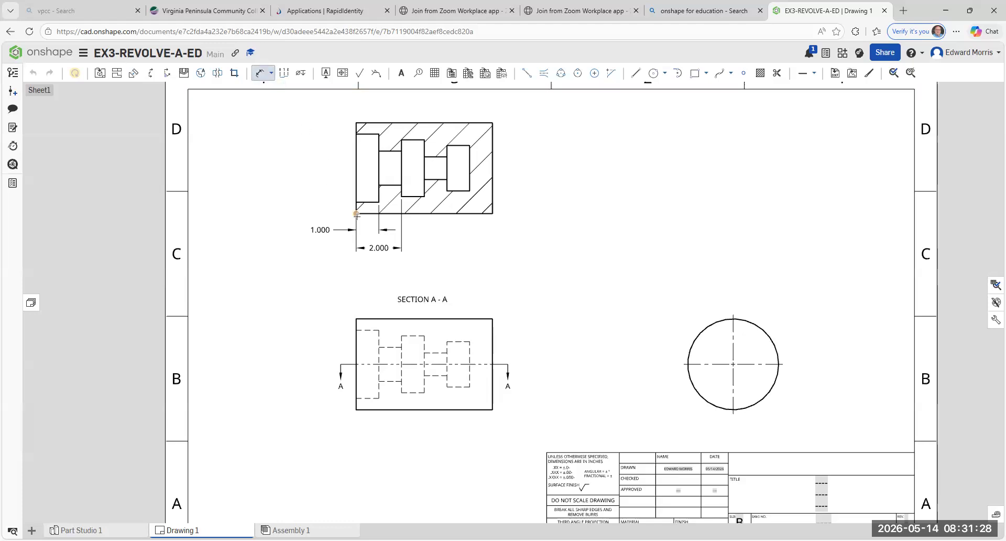
click(424, 197)
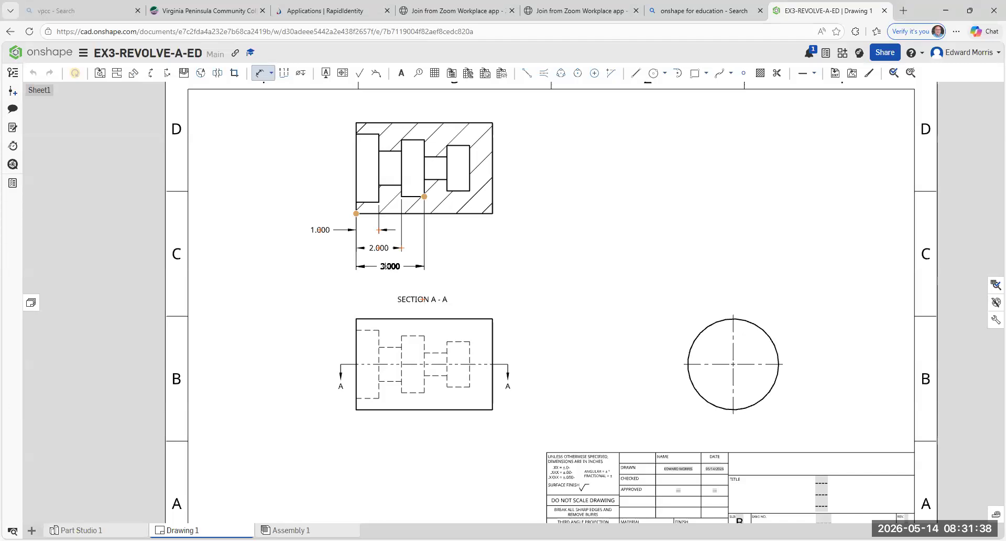
click(386, 267)
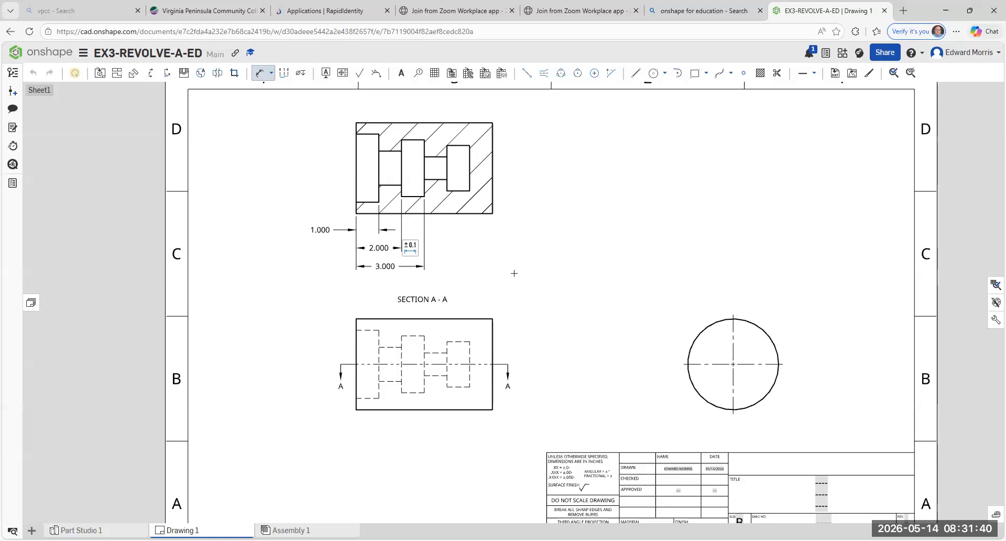
key(Escape)
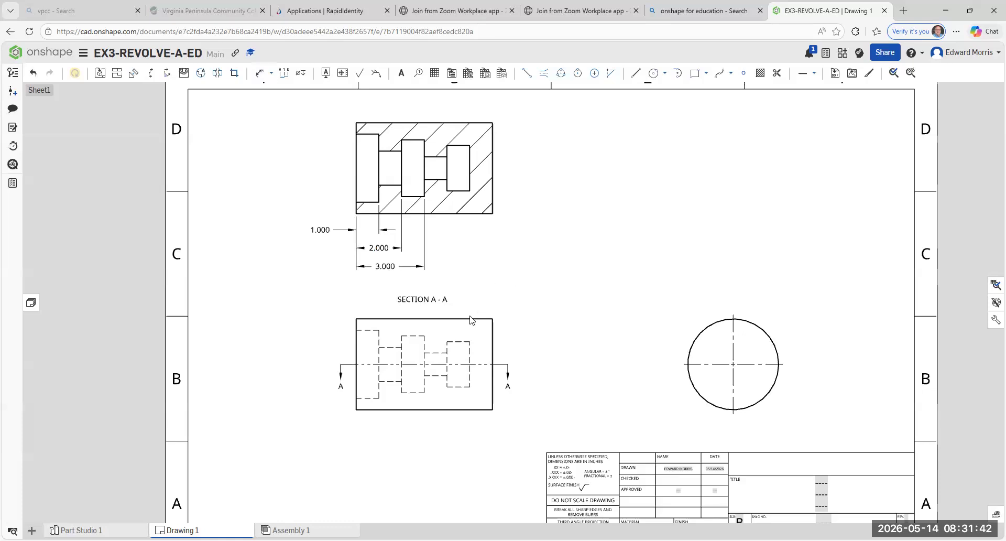
- Lower the front view and section label, and dimension from the section's left face to the near edge of the innermost wide bore
click(470, 333)
drag(469, 329, 471, 329)
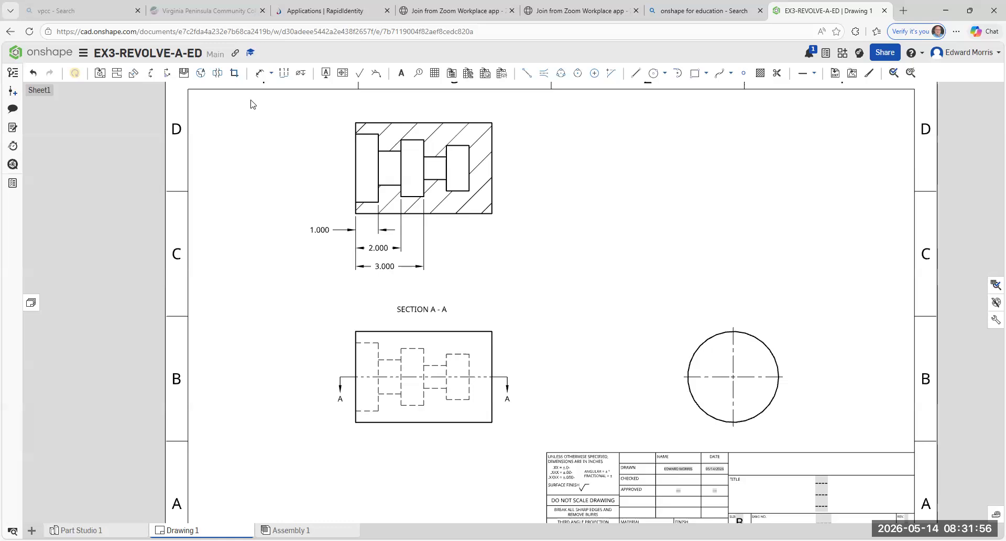
click(270, 74)
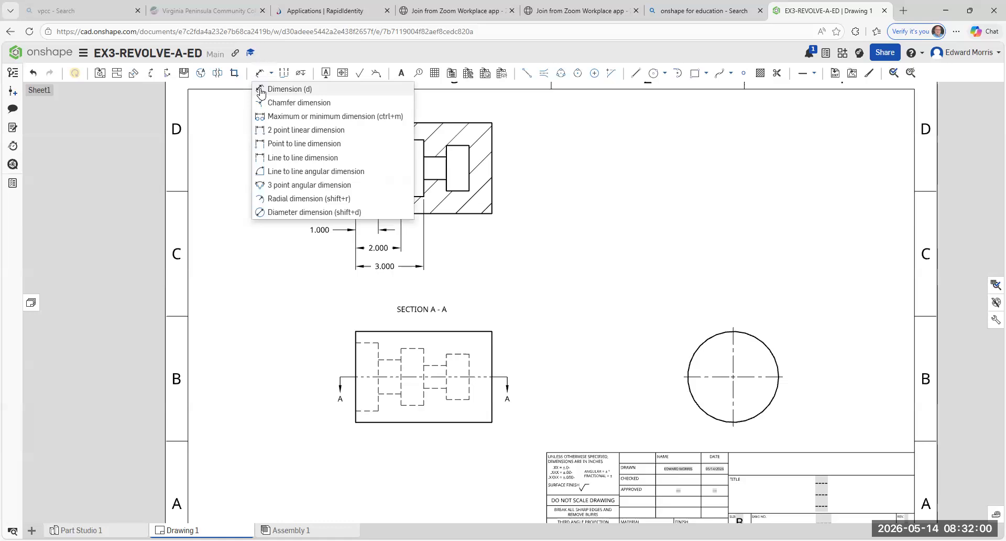
click(277, 93)
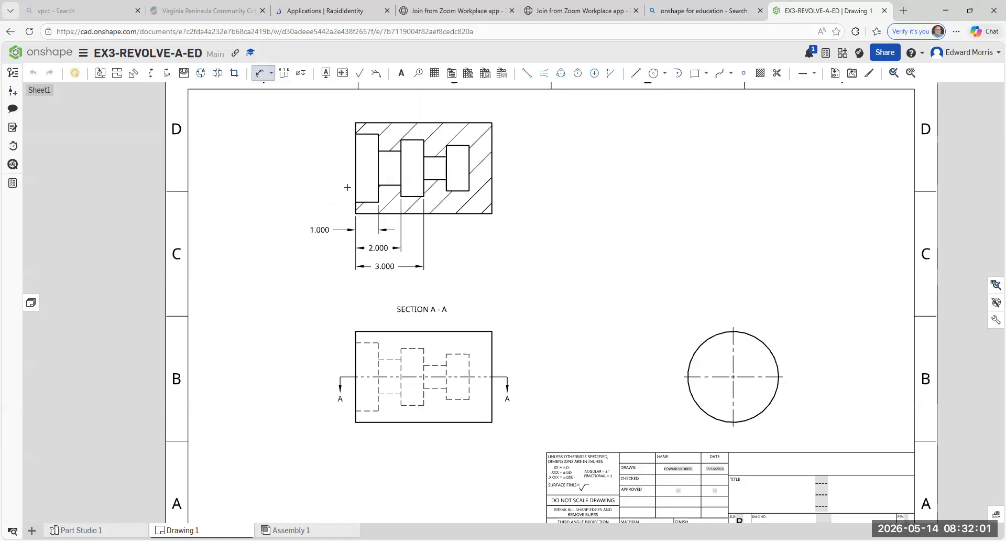
click(355, 214)
click(442, 198)
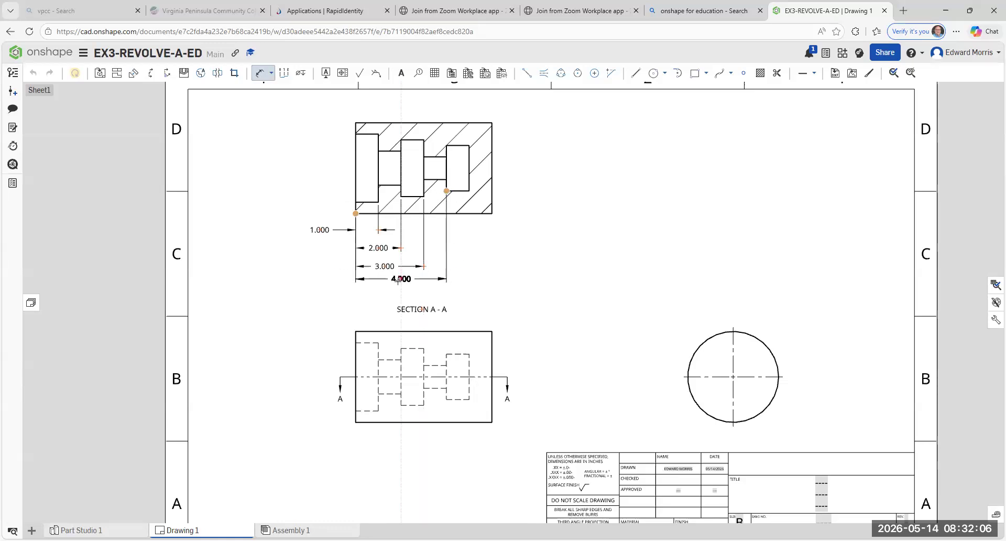
click(397, 282)
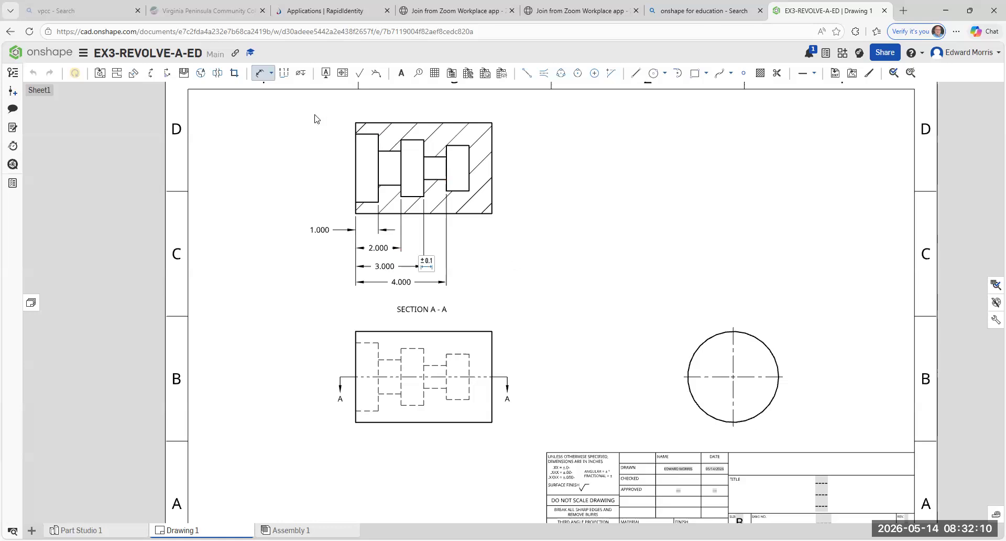
key(Escape)
- Dimension from the section view's left face to the far end of the innermost bore, below the other dimensions
click(261, 73)
click(355, 214)
click(469, 191)
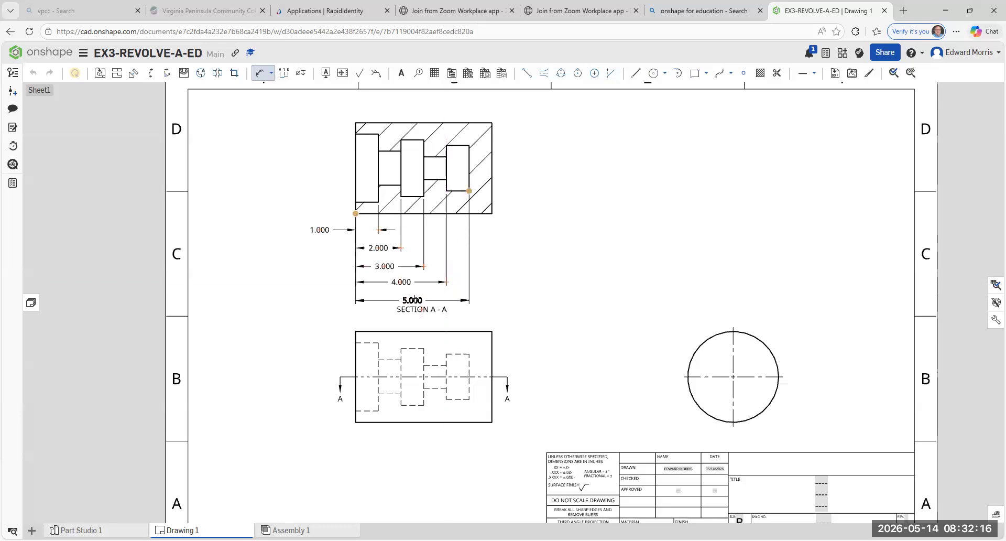
click(415, 298)
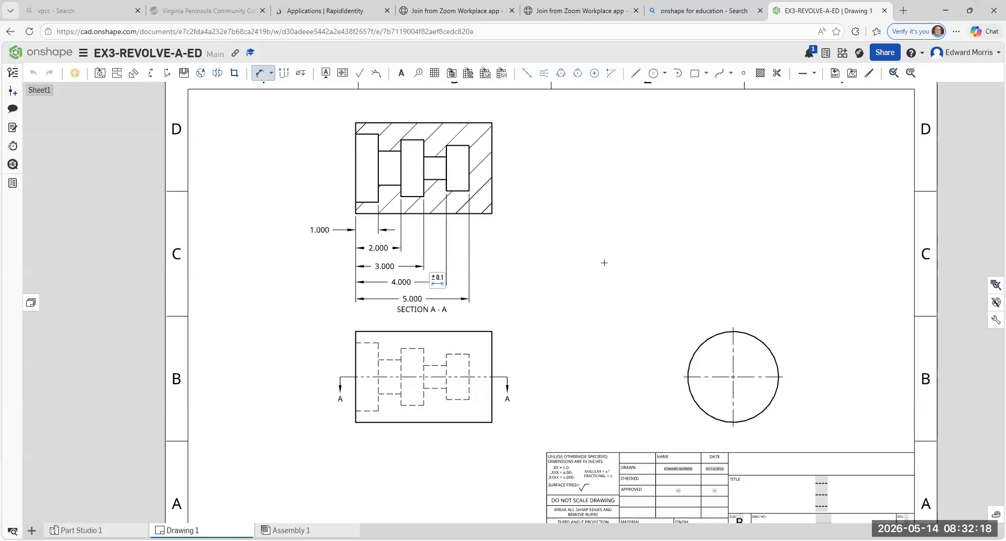
key(Escape)
- Move the SECTION A-A label right, clear of the stacked dimensions, and shift the front view slightly lower
drag(430, 313, 595, 321)
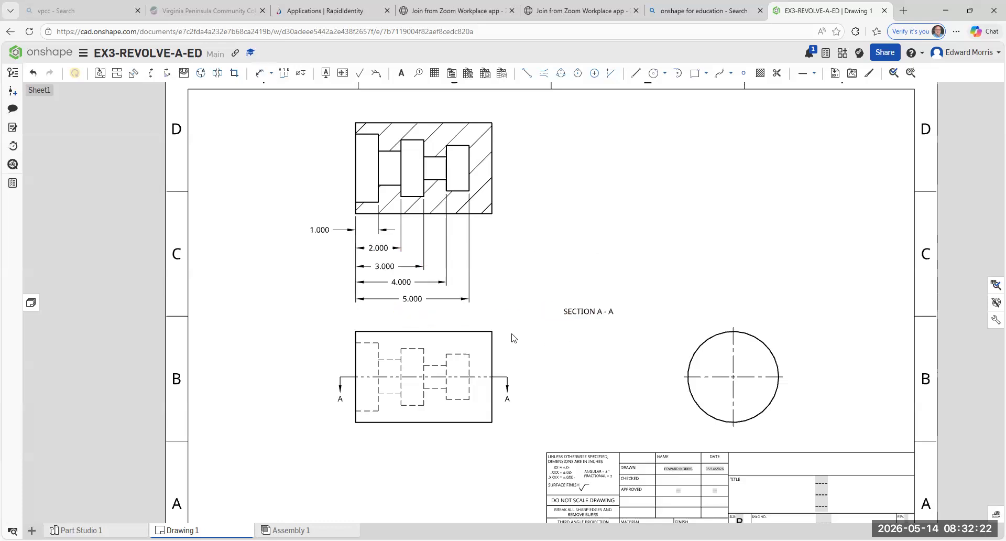
drag(428, 426, 434, 440)
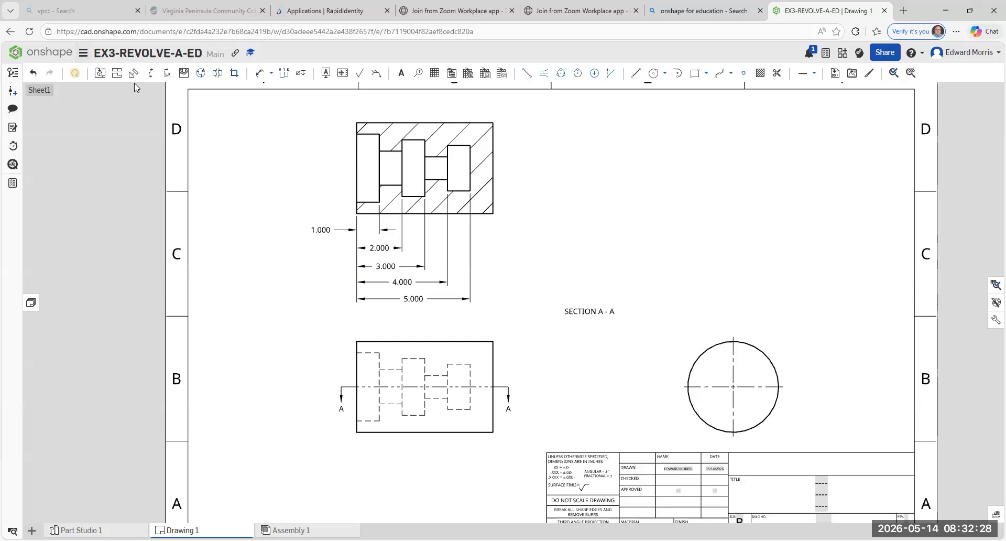
click(150, 72)
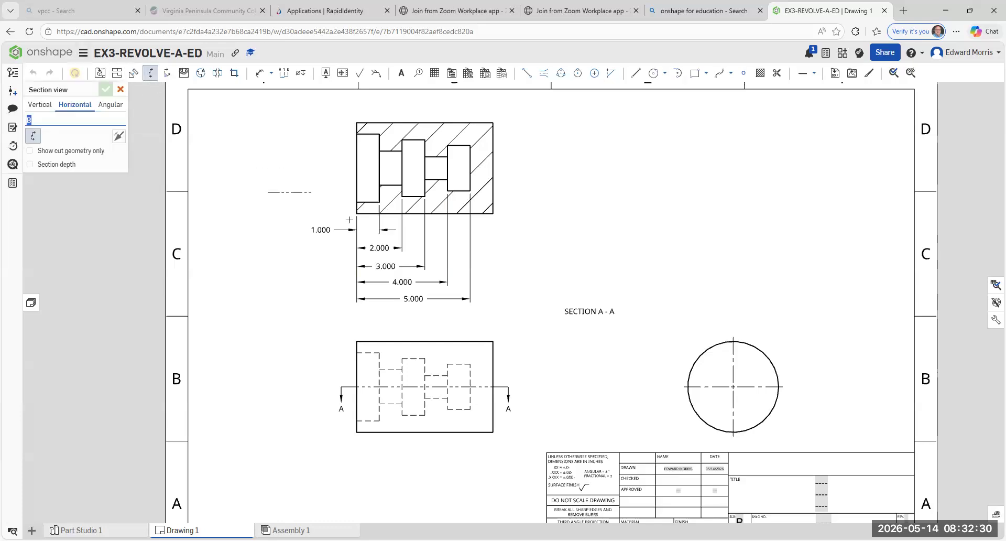
key(Escape)
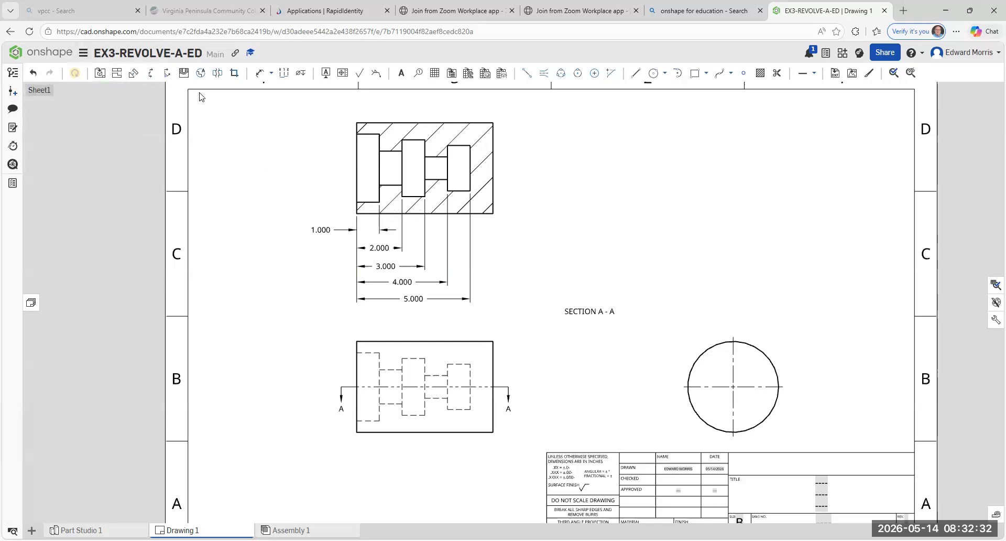
- Dimension the section view's overall length from its left face to its right face, below the other stacked dimensions
click(260, 74)
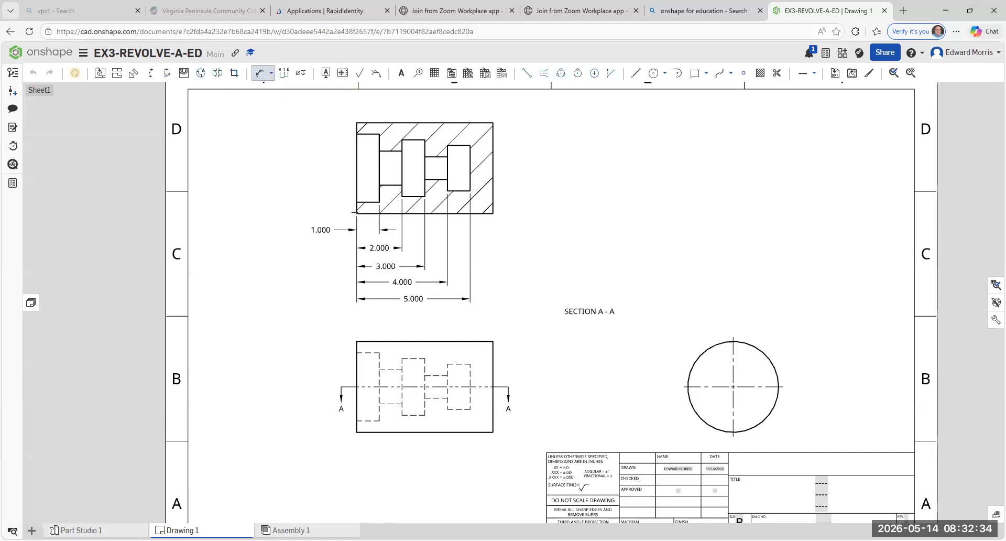
click(492, 213)
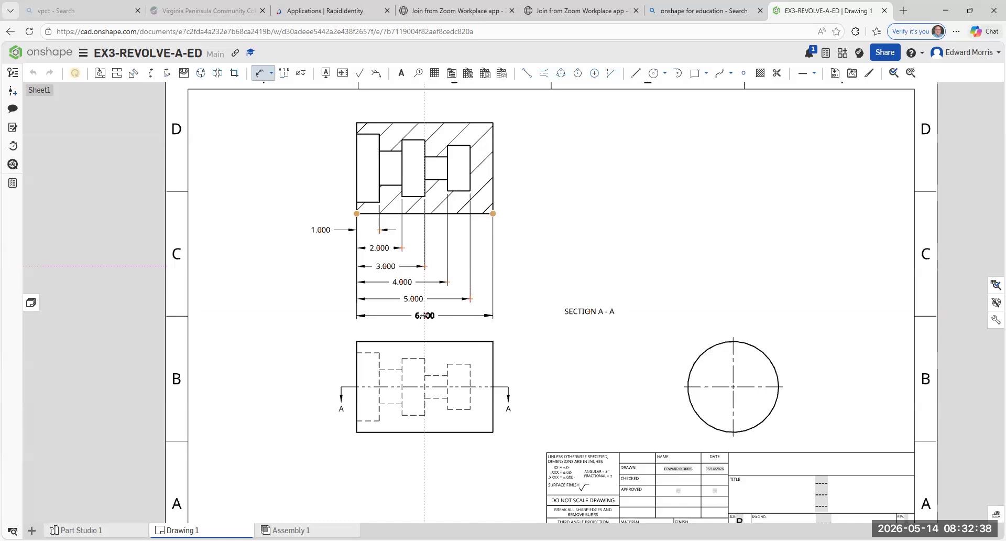
click(422, 315)
key(Escape)
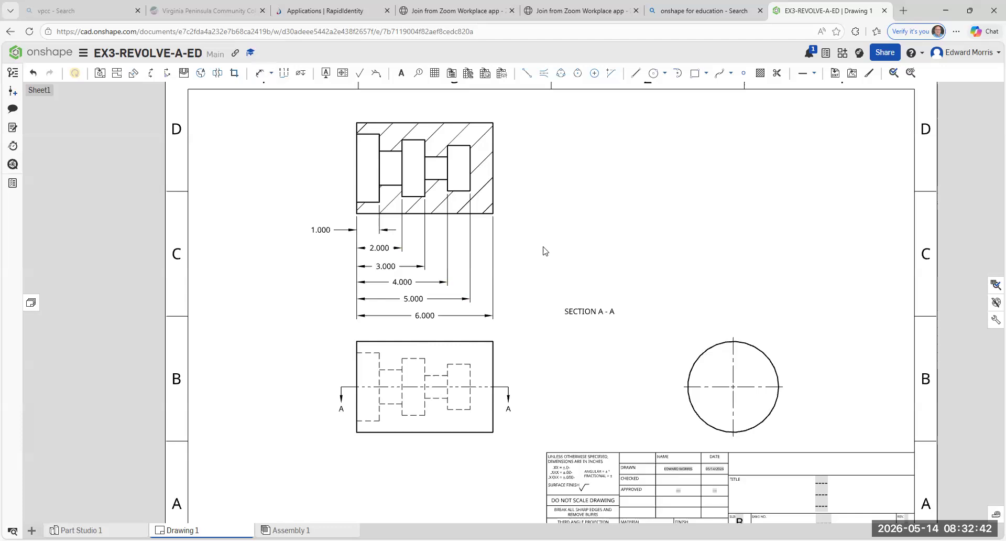
- Add an edge-to-edge centerline along the section view's bore axis, spanning the full length of the part
middle_drag(543, 243, 506, 252)
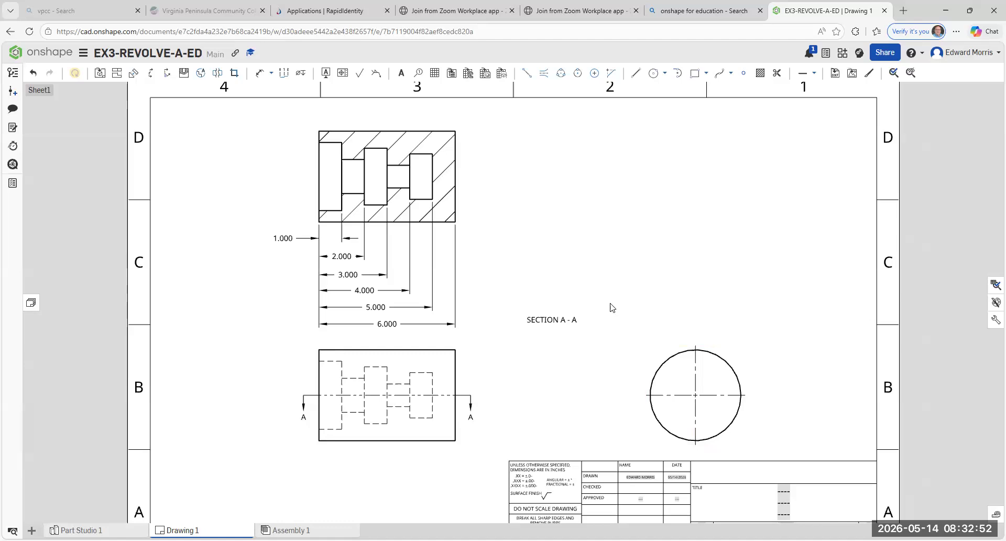
click(545, 75)
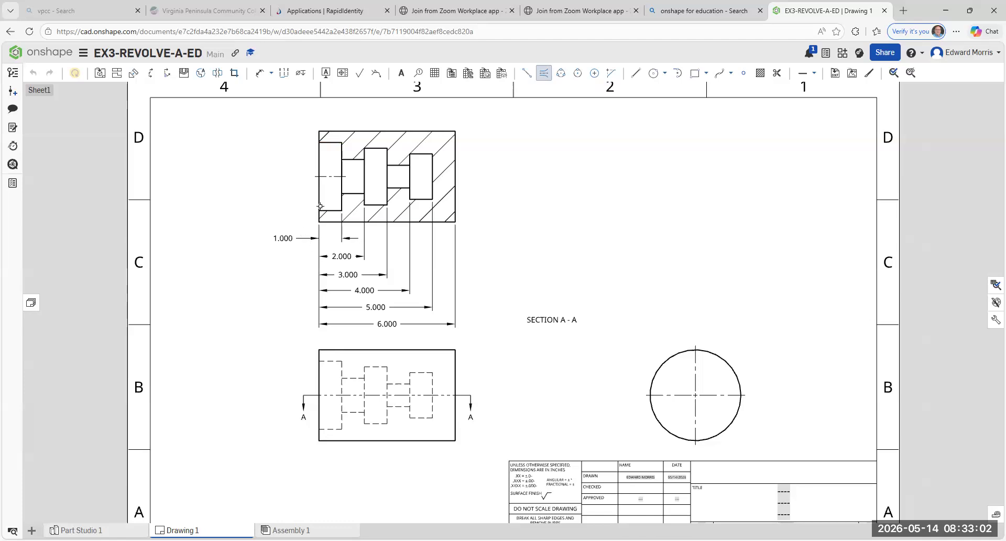
click(334, 188)
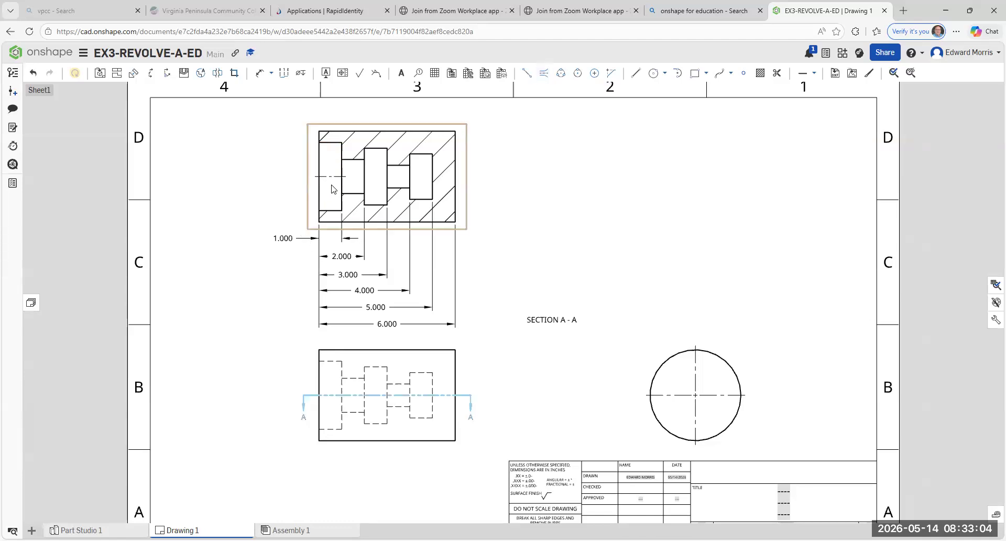
click(334, 176)
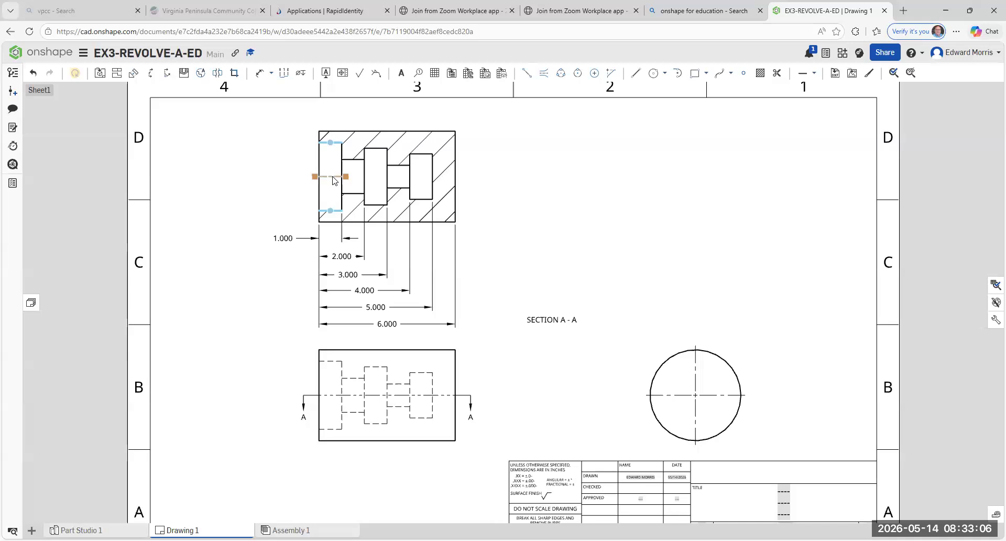
key(Delete)
key(ctrl+z)
key(Escape)
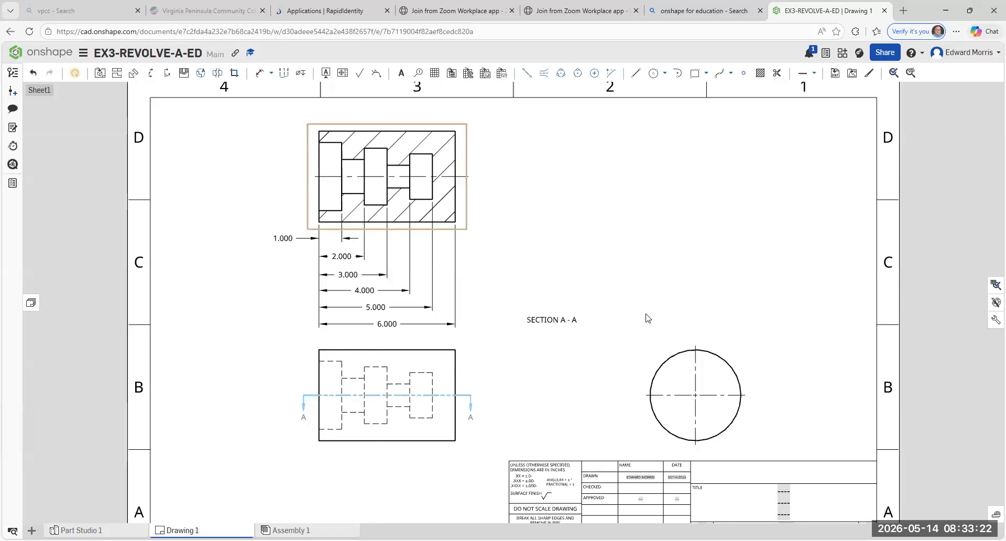
- Move the section view and its stacked dimensions slightly higher on the sheet, widening the gap above the front view
click(649, 404)
drag(386, 130, 386, 118)
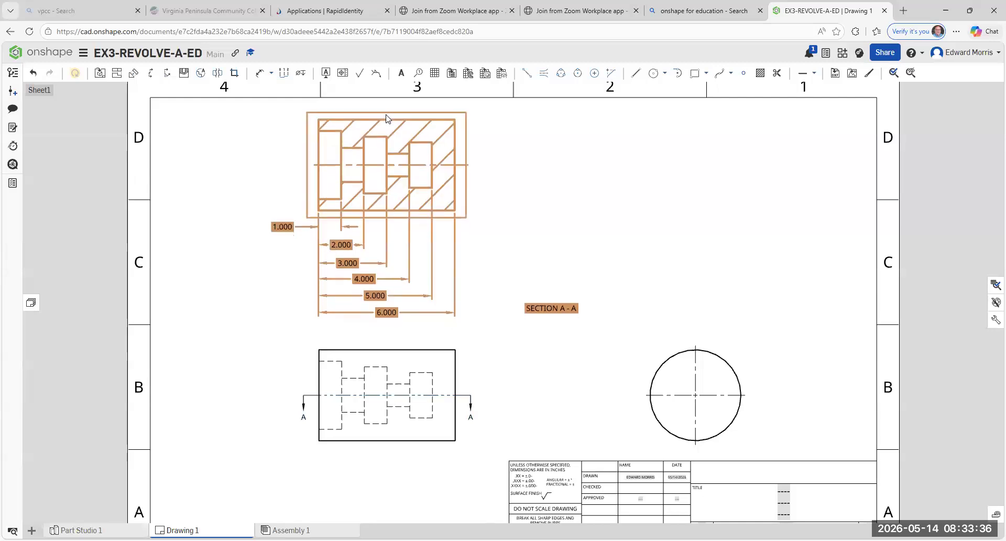
click(370, 350)
drag(545, 315, 512, 320)
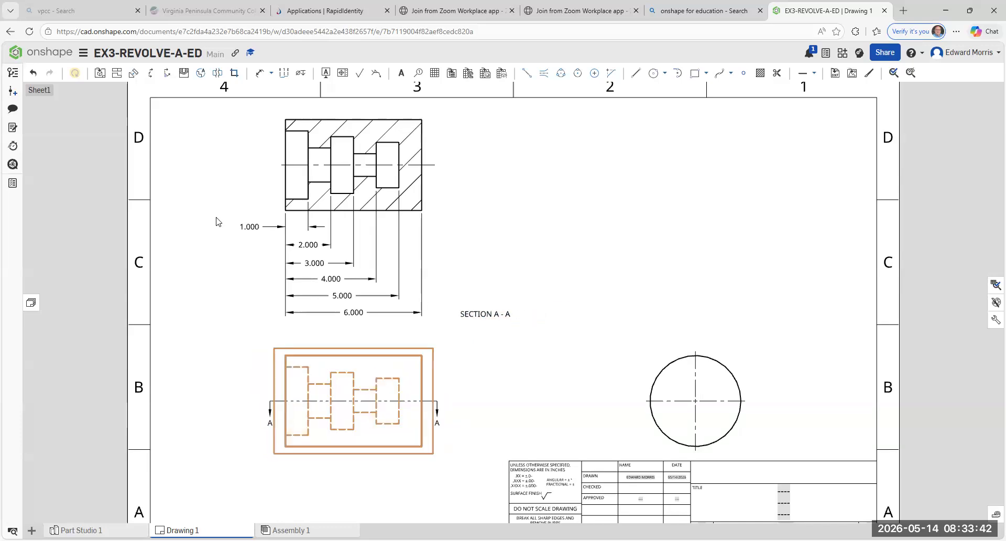
click(35, 74)
- Place the SECTION A-A label centrally between the overall length dimension and the front view, and review the section's view properties
drag(540, 310, 372, 333)
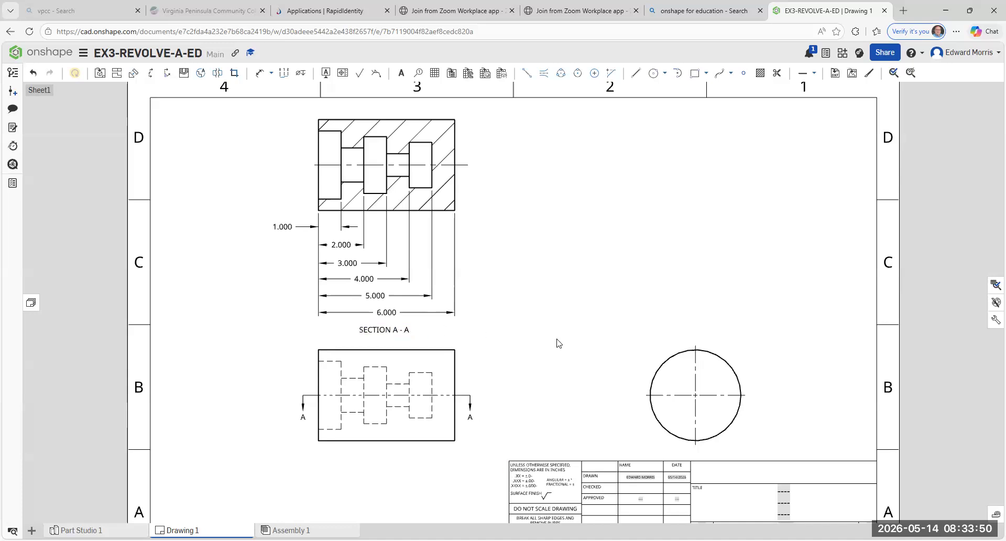
double_click(381, 331)
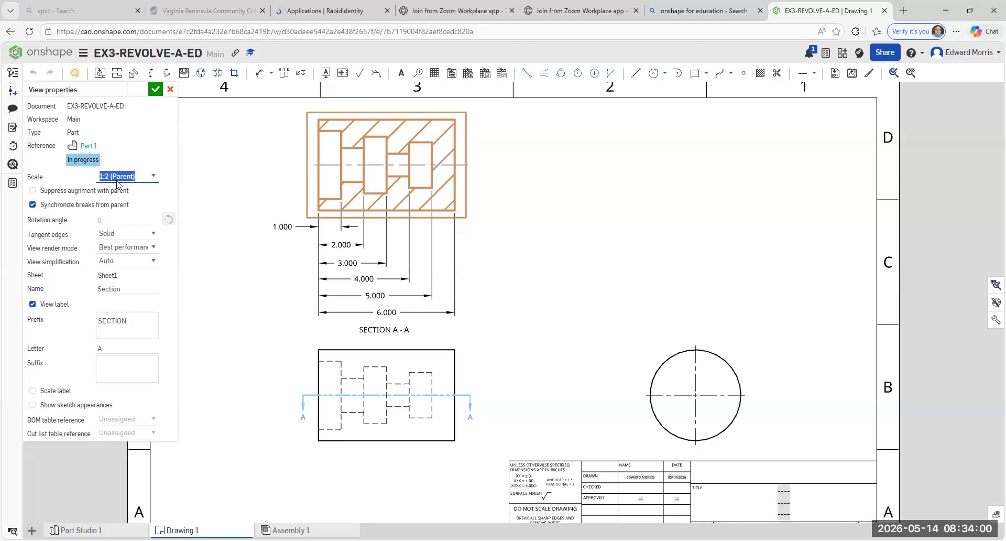
click(155, 91)
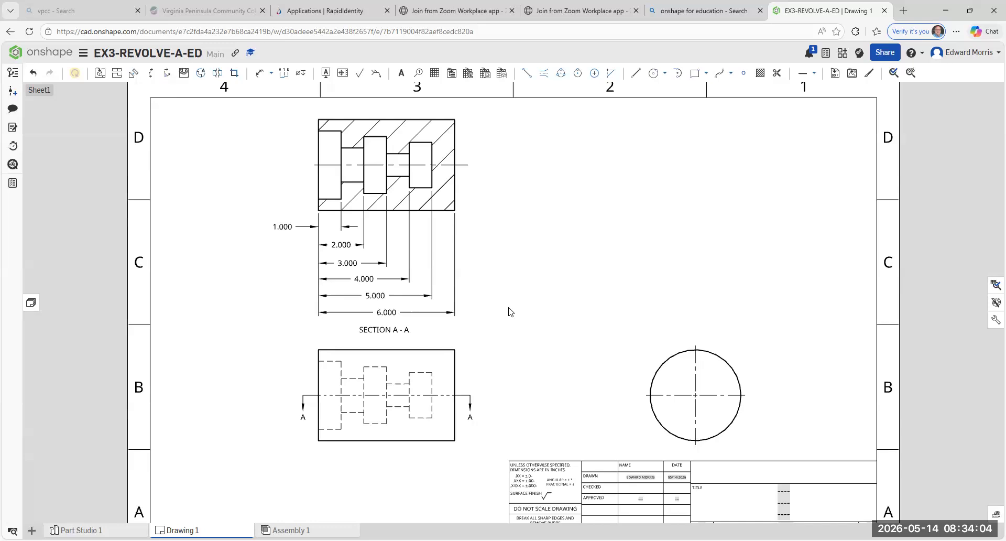
- Move the circular side view closer to the front view and slightly higher on the sheet
scroll(495, 434, down, 2)
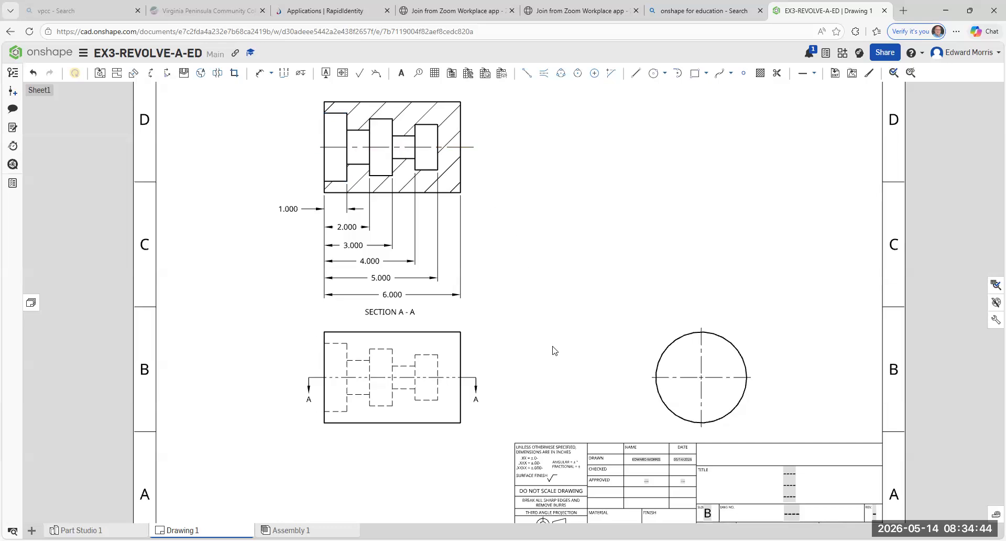
middle_drag(552, 348, 507, 352)
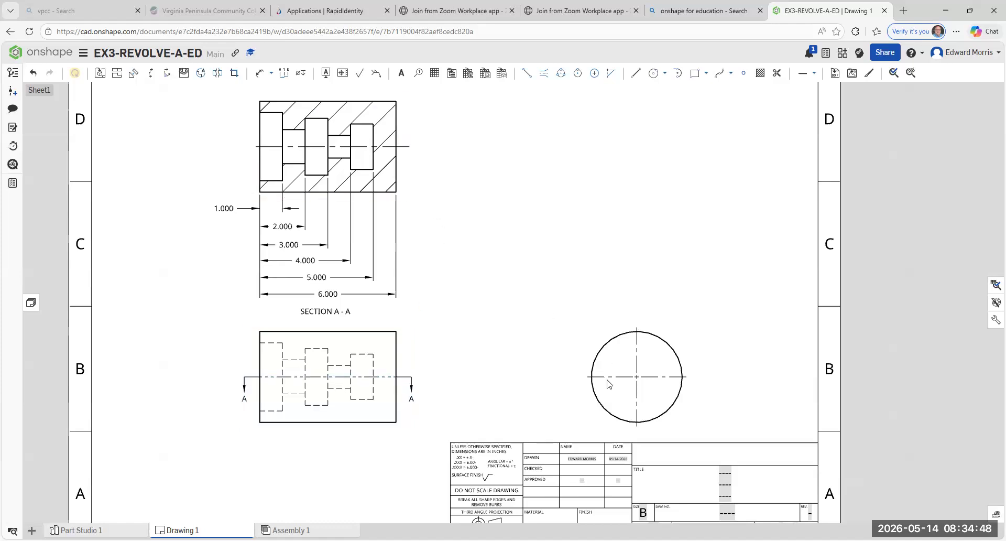
drag(571, 334, 559, 327)
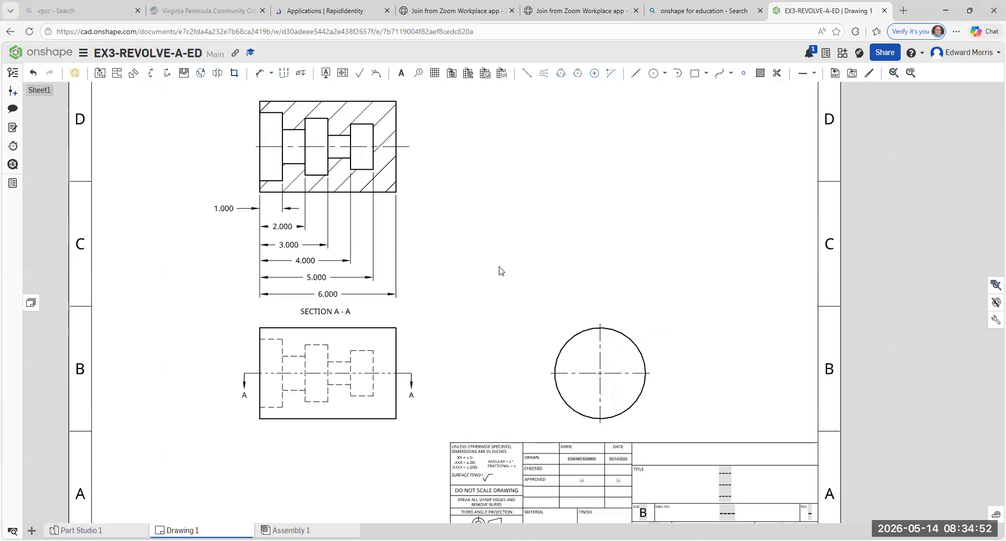
- Add a diameter dimension to the circular side view, with its text above and left of the circle
click(272, 74)
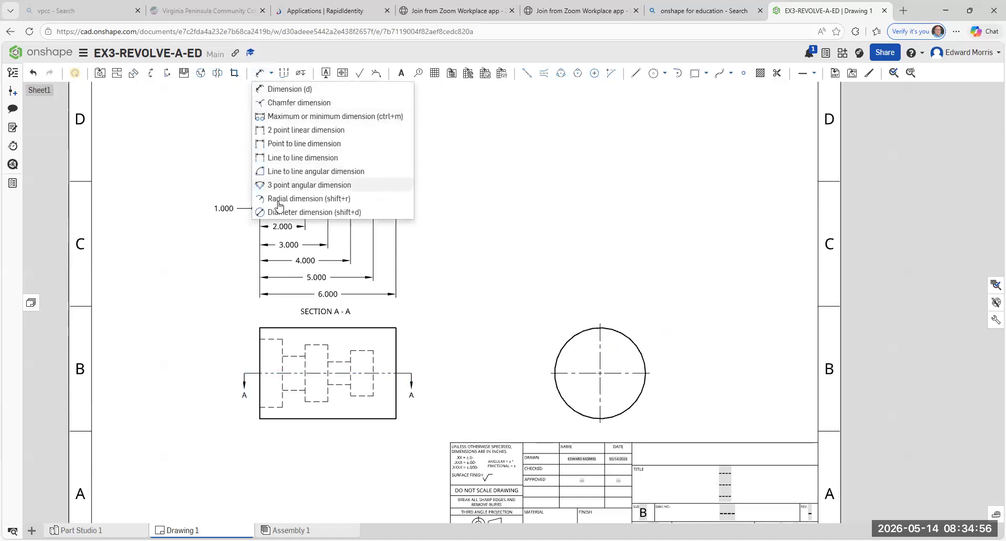
key(shift+d)
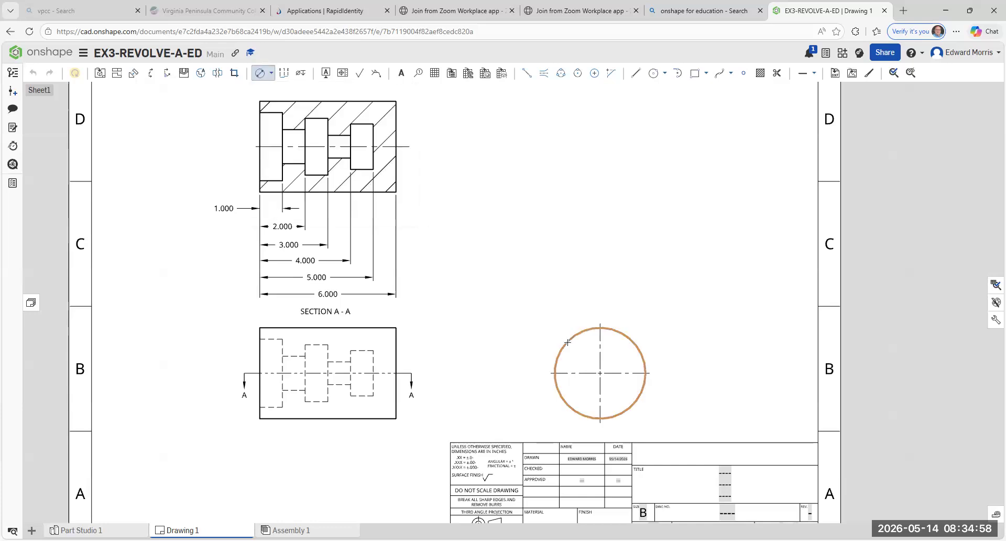
click(567, 332)
click(558, 311)
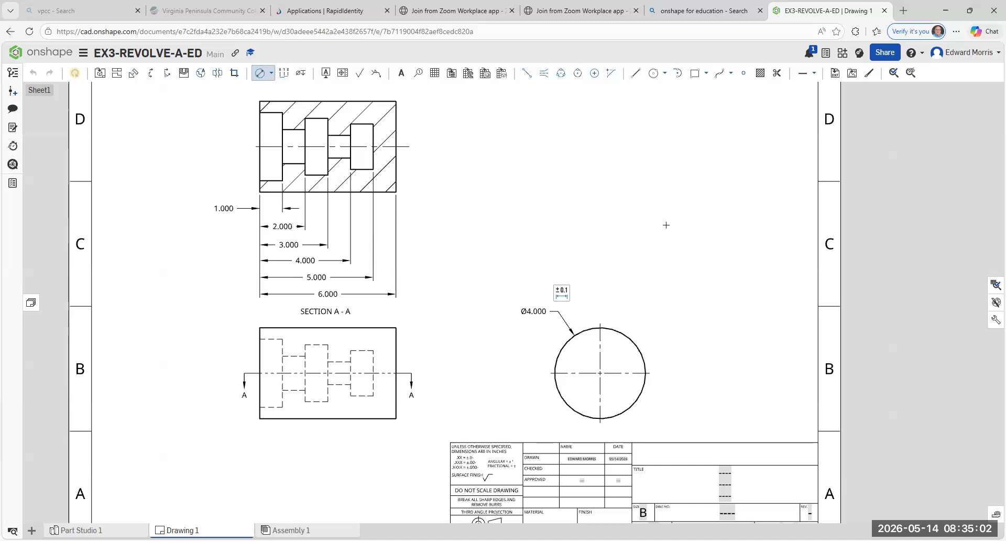
key(Escape)
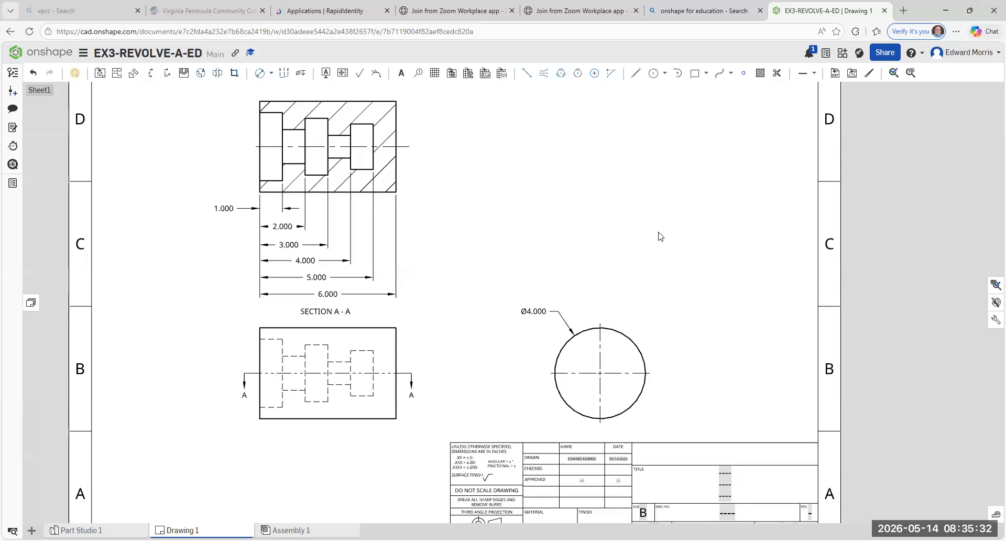
scroll(525, 274, down, 3)
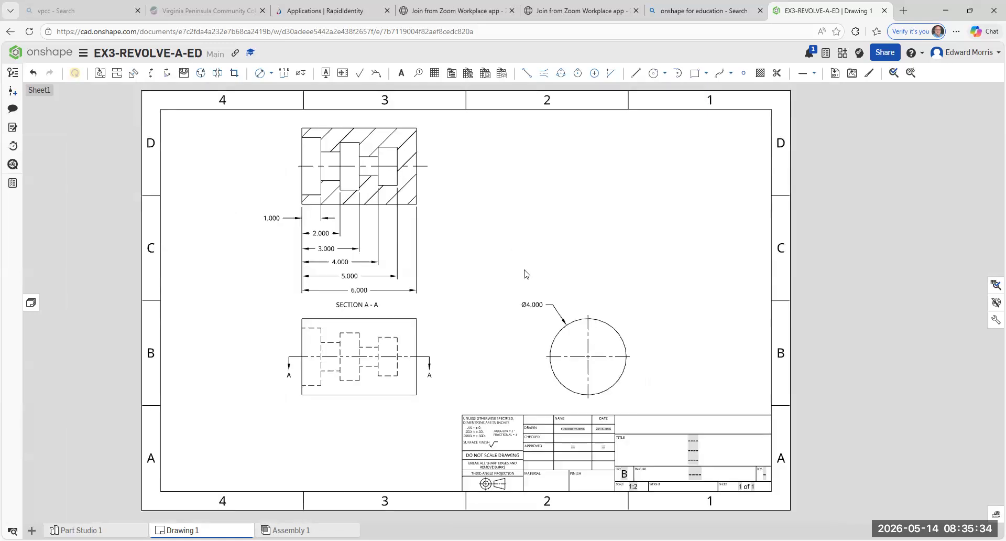
mouse_move(536, 281)
middle_down()
mouse_move(478, 241)
mouse_move(407, 239)
mouse_move(547, 251)
middle_up()
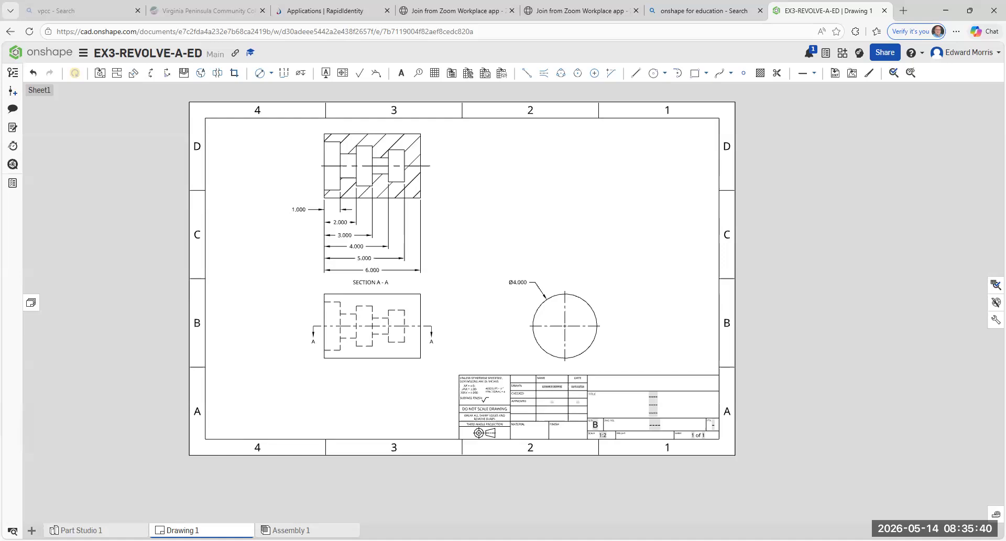
click(75, 530)
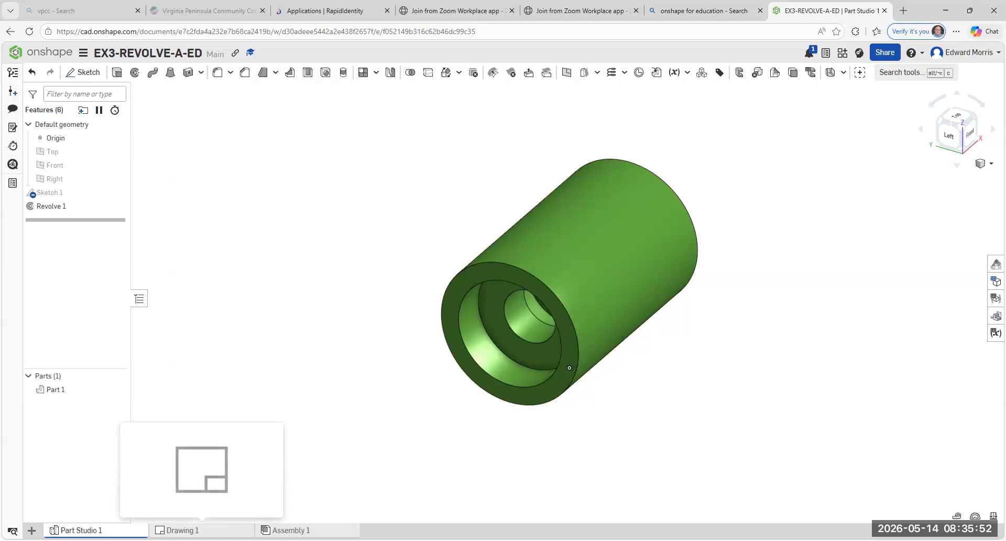
click(202, 529)
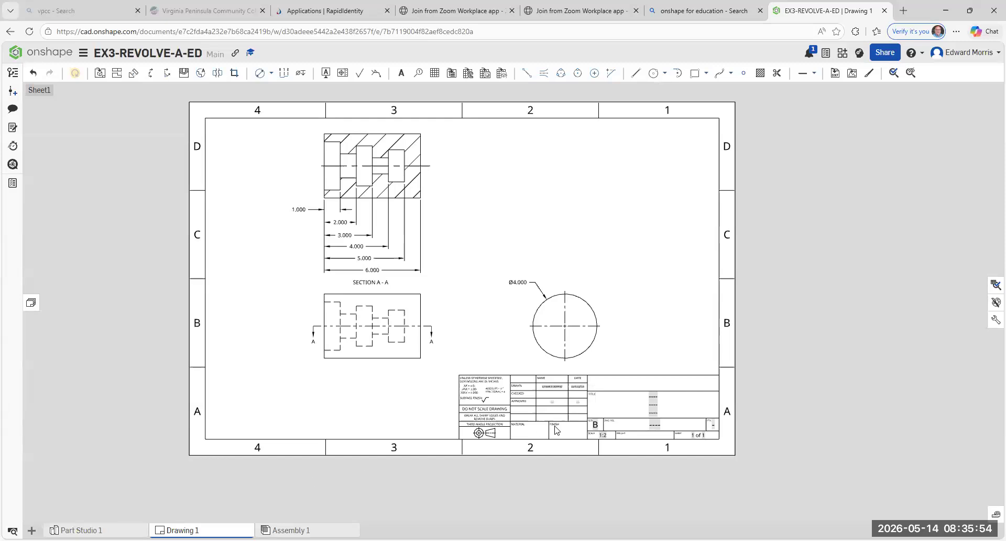
- Enter the checker's surname in the name cell of the title block's CHECKED row
scroll(622, 406, up, 8)
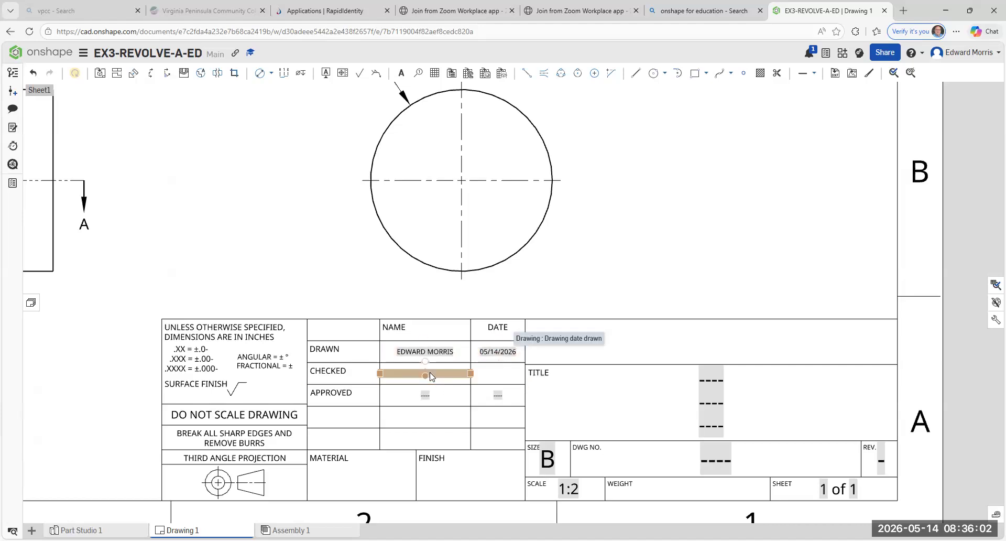
click(430, 375)
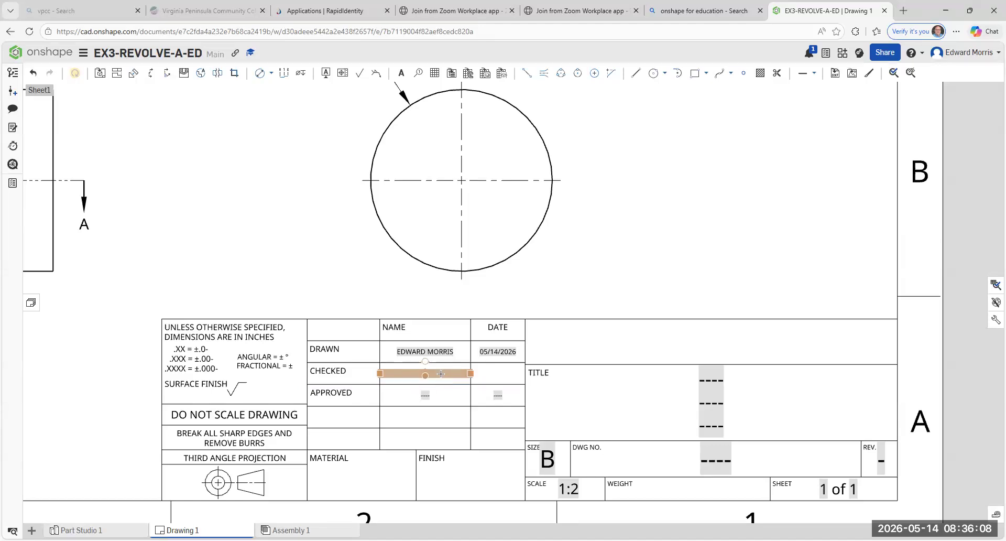
double_click(441, 373)
text(MORRIS)
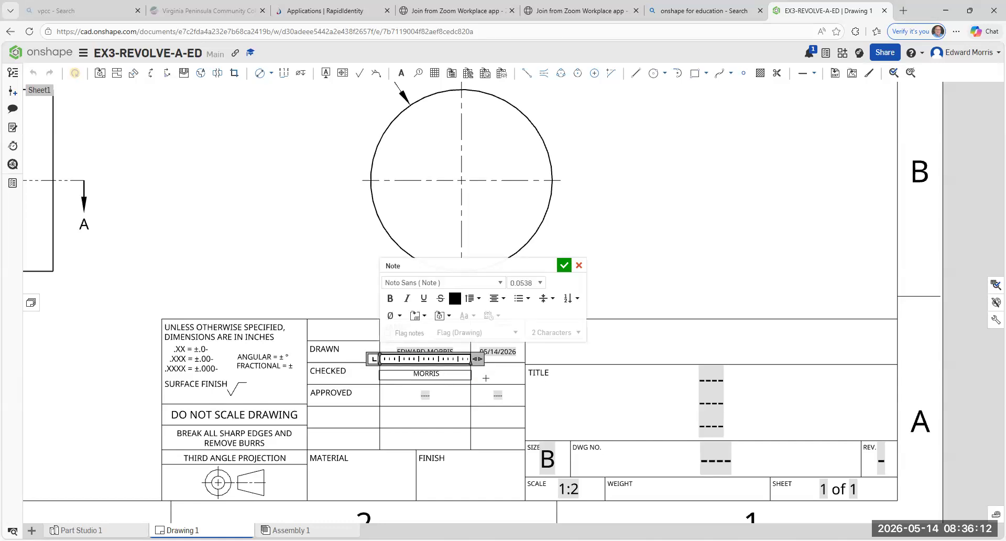
click(485, 378)
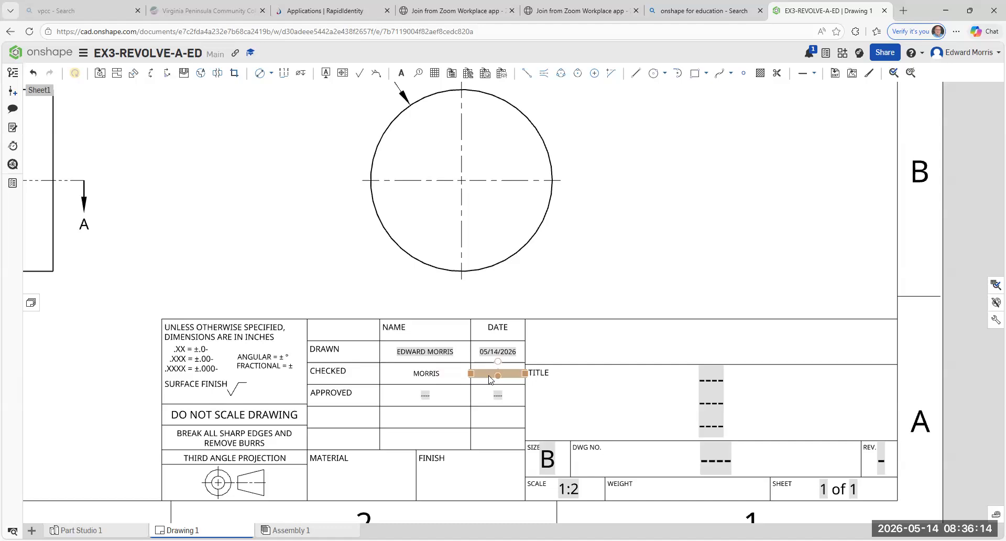
- Enter 05/14/2026 as the date in the title block's CHECKED row
double_click(490, 378)
text(05/14/)
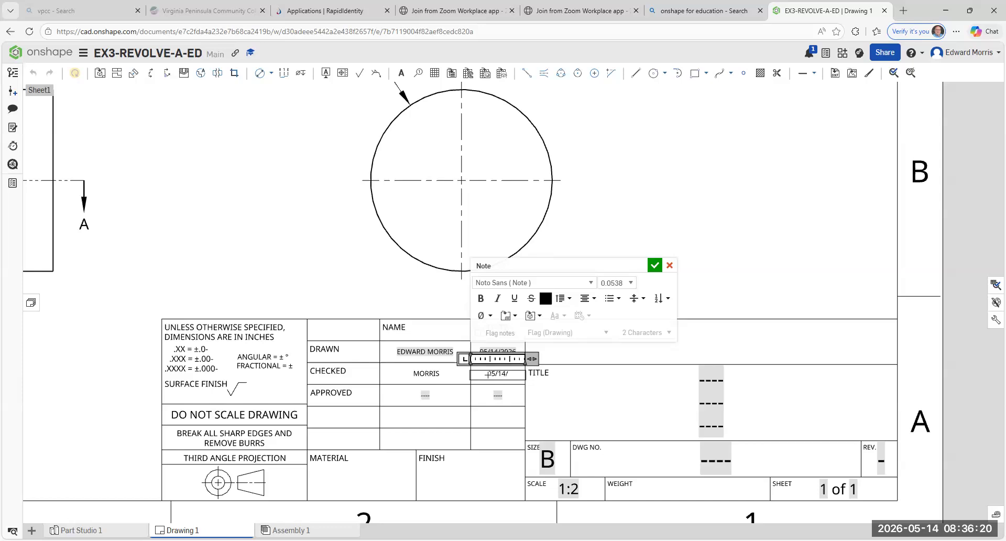
text(2026)
click(654, 265)
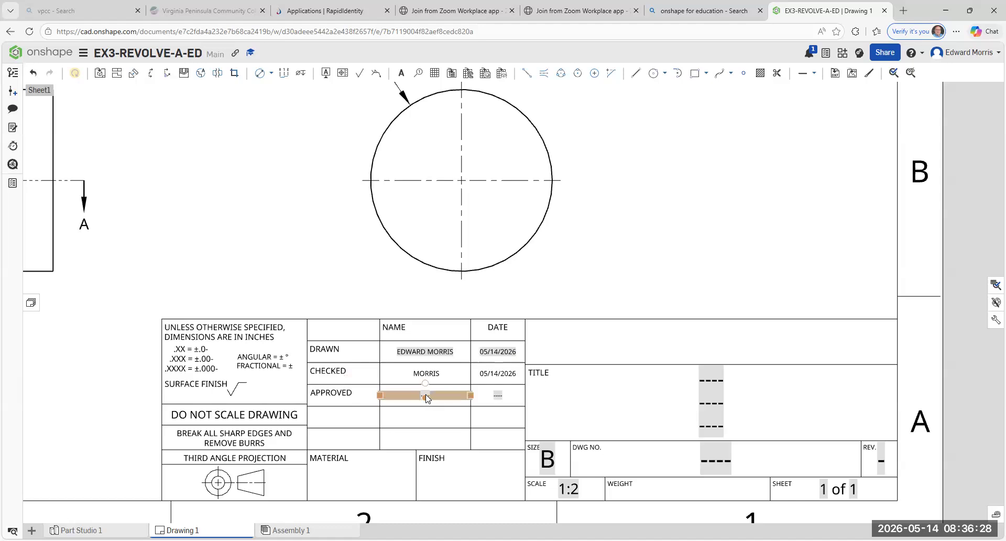
- Replace the placeholder name in the title block's APPROVED row with the approver's surname
double_click(426, 396)
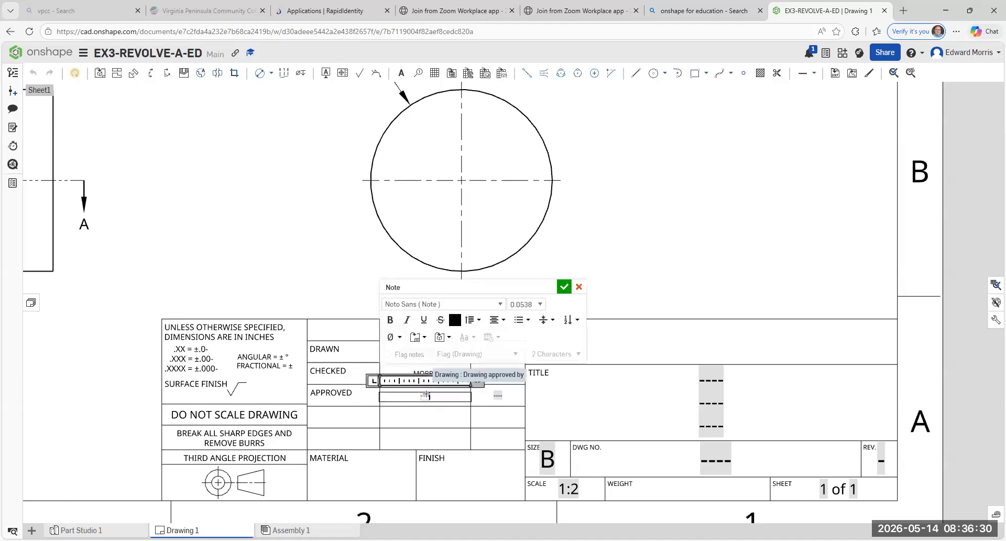
text(MORR)
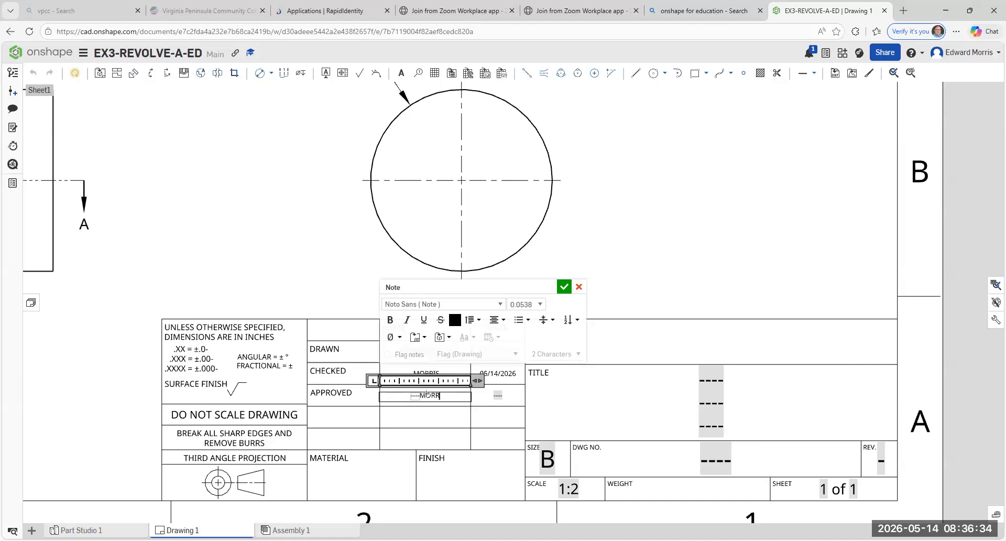
text(IS)
click(416, 398)
key(BackSpace)
key(BackSpace)
key(BackSpace)
click(564, 288)
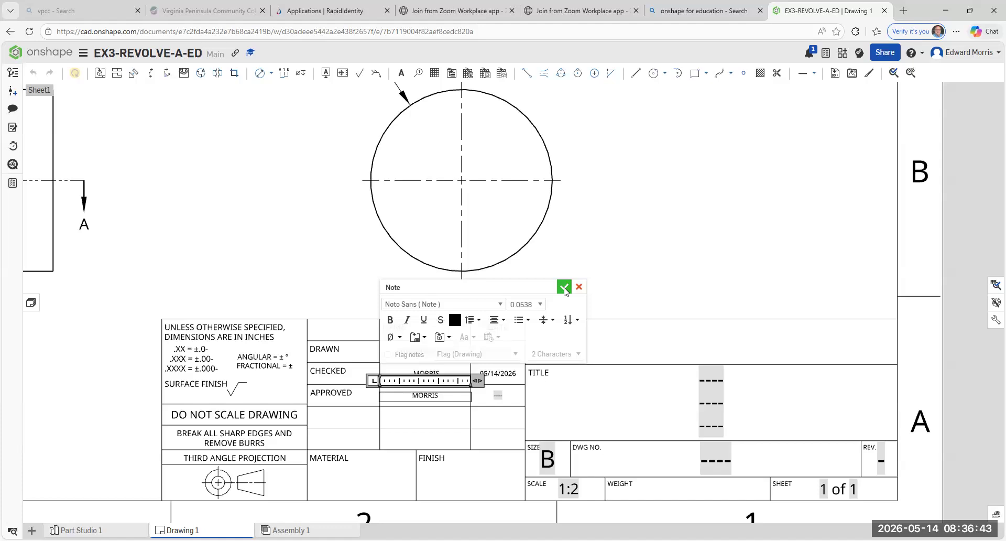
- Enter 05/14/2026 as the date in the title block's APPROVED row
double_click(501, 395)
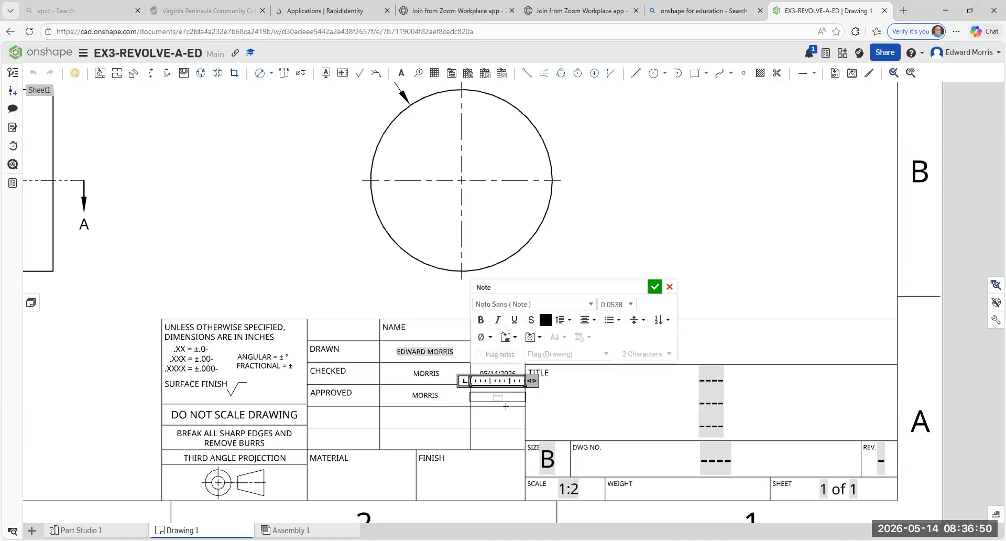
key(BackSpace)
key(BackSpace)
key(BackSpace)
text(05/14/2026)
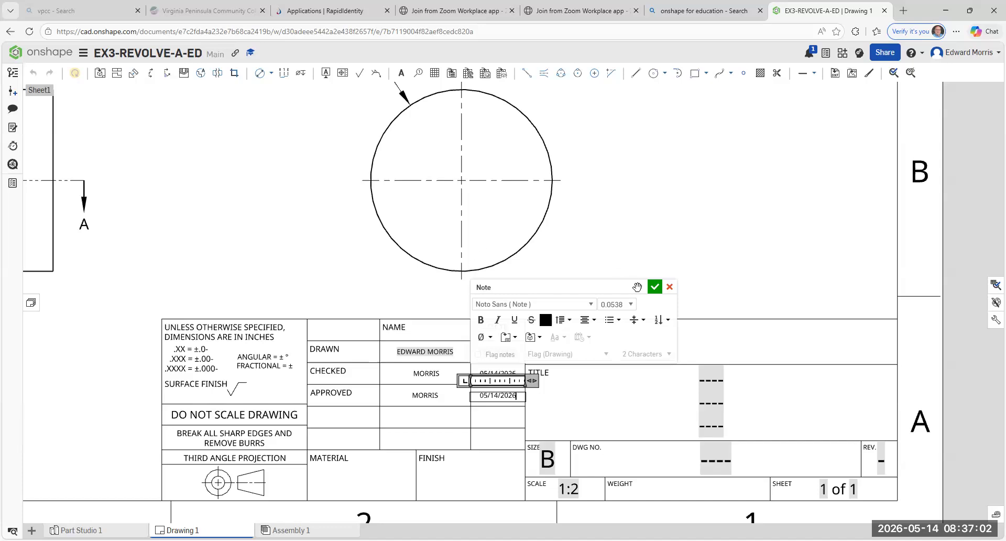
click(654, 287)
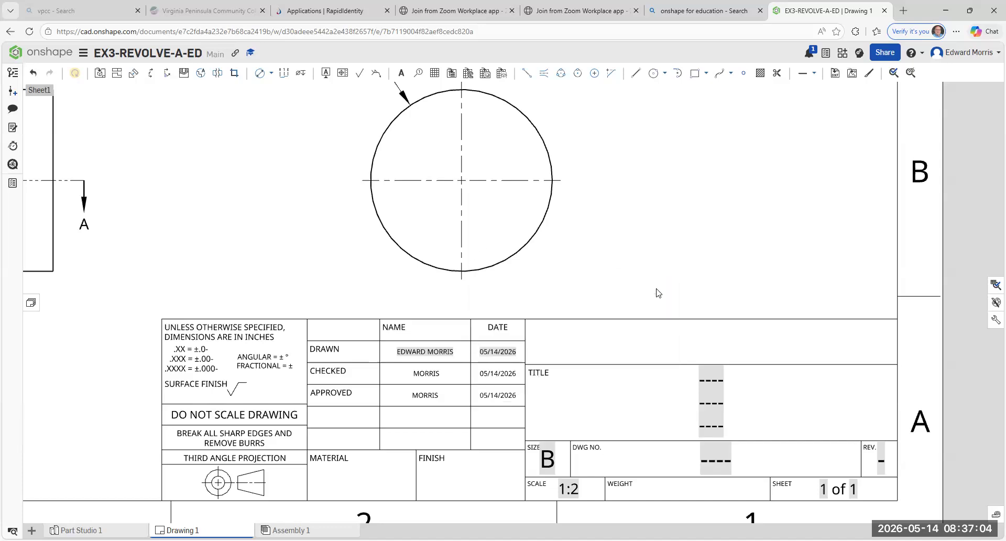
- Replace the placeholder in the middle line of the title block's TITLE area with VPCC
scroll(654, 390, down, 5)
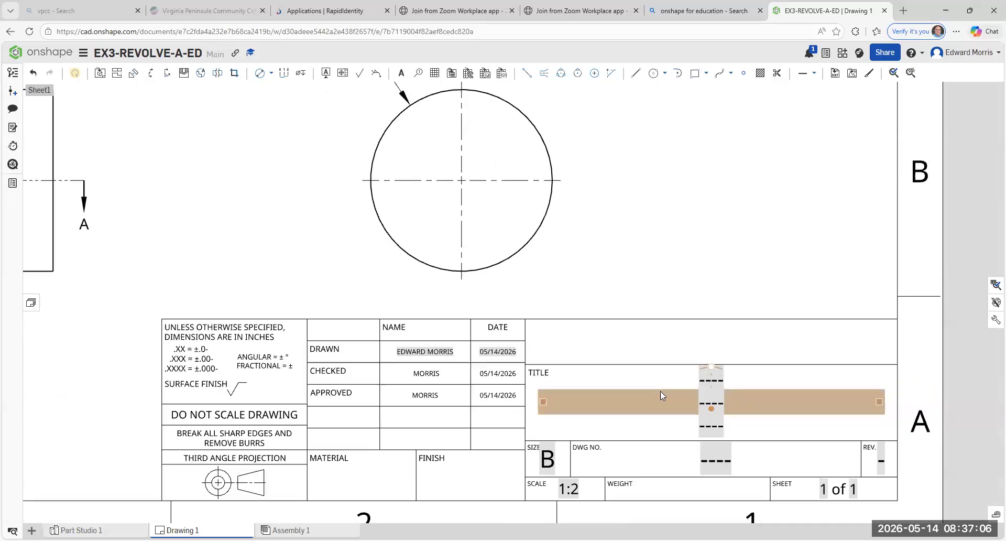
scroll(694, 420, up, 4)
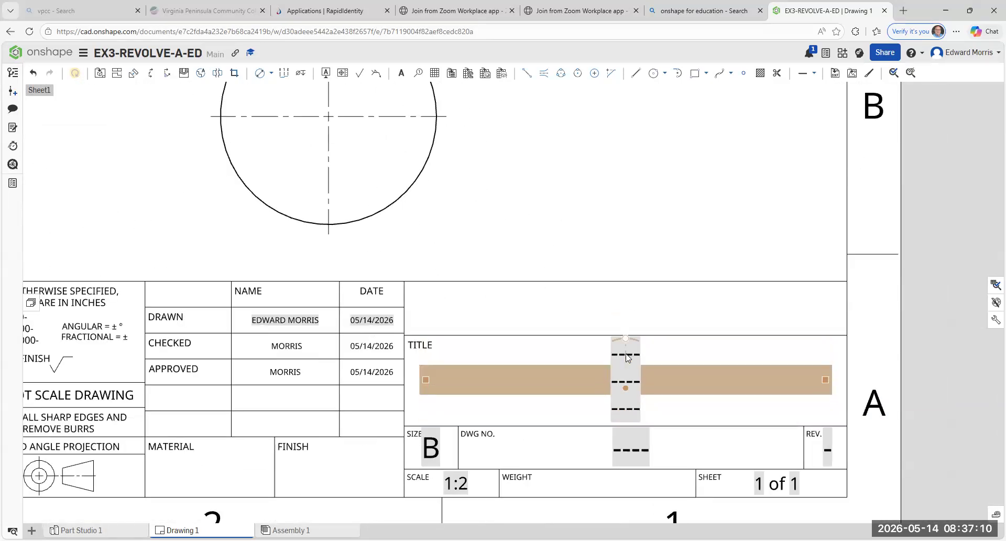
double_click(625, 354)
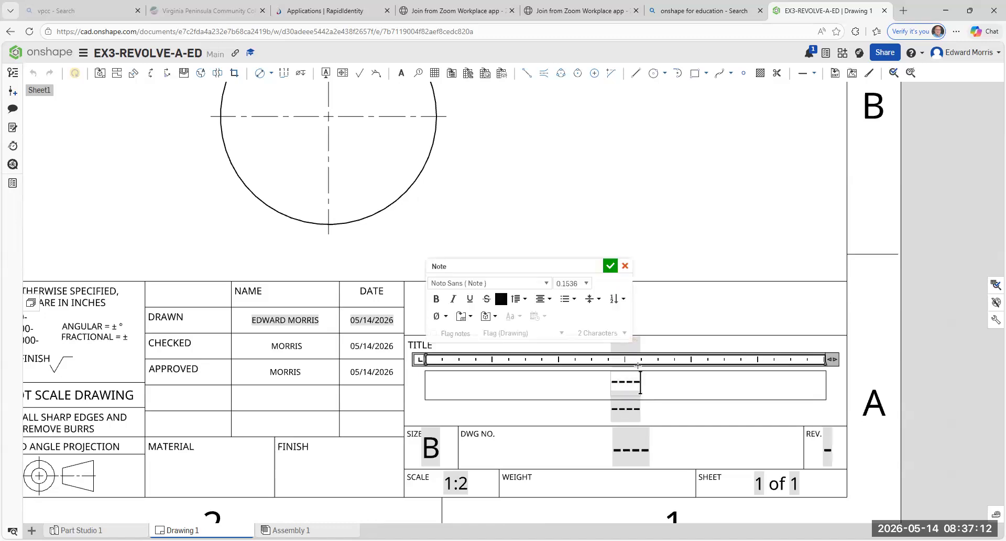
text(VPCC)
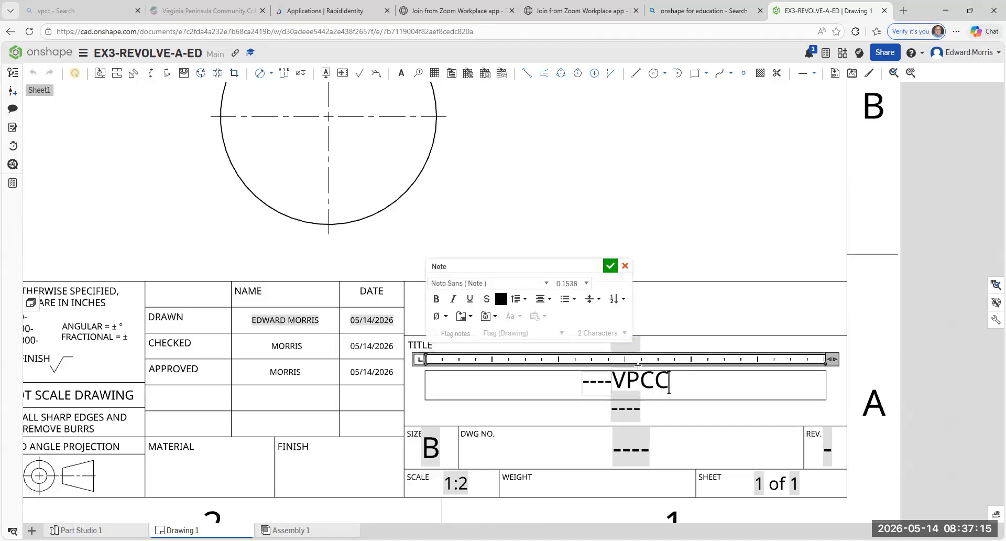
key(BackSpace)
text(C)
double_click(612, 386)
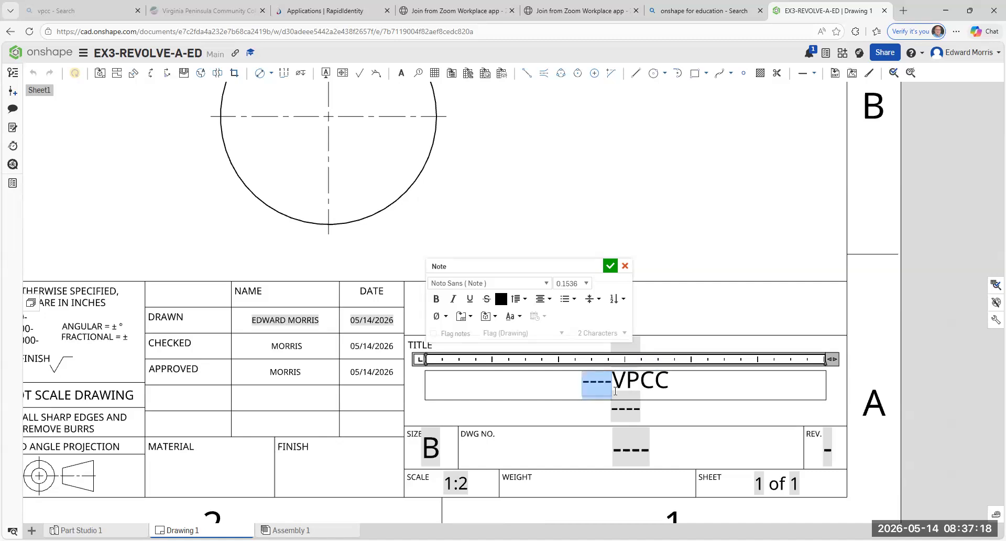
key(BackSpace)
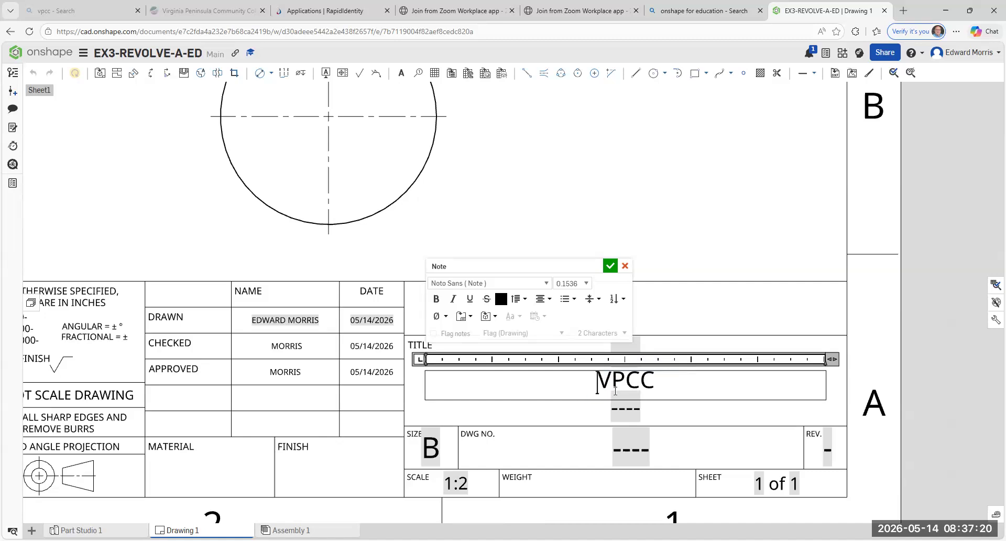
click(609, 267)
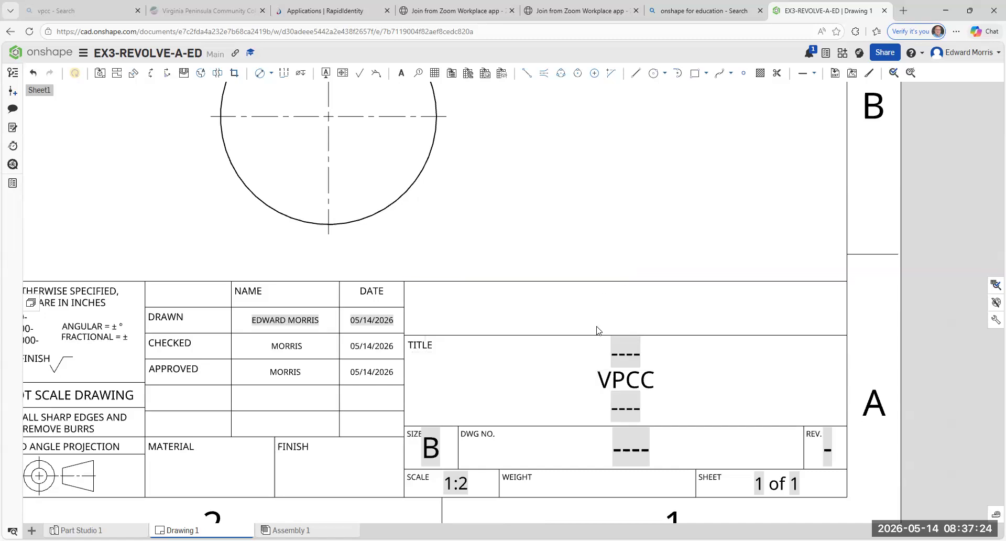
- Replace the placeholder in the lowest line of the title block's TITLE area with EX3-REVOLVE-A-ED
double_click(622, 412)
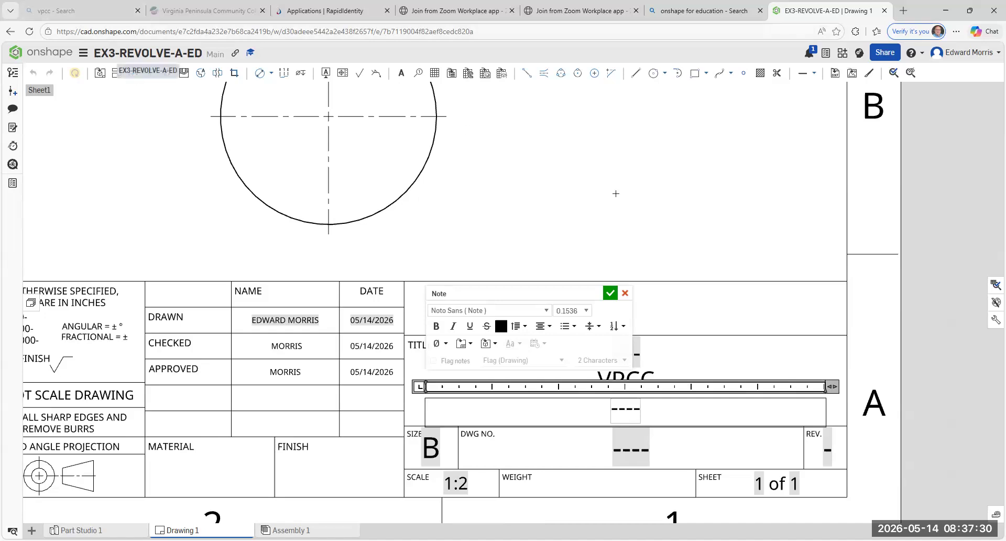
text(EX)
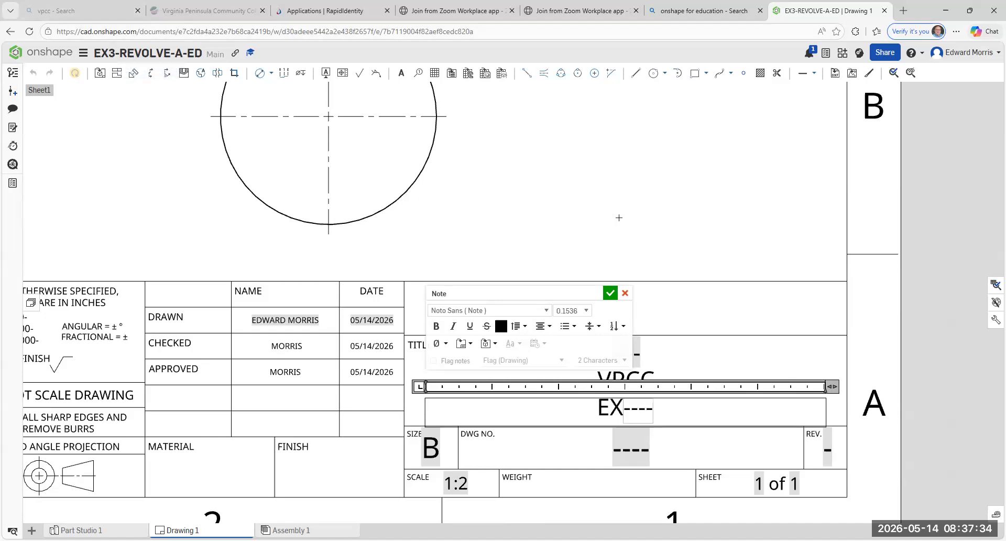
text(3)
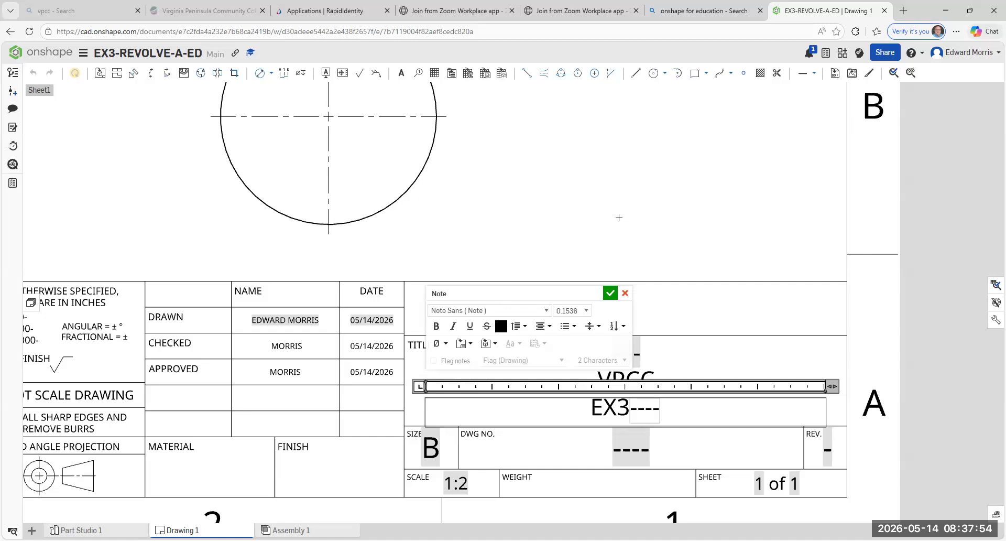
text(-)
text(REV)
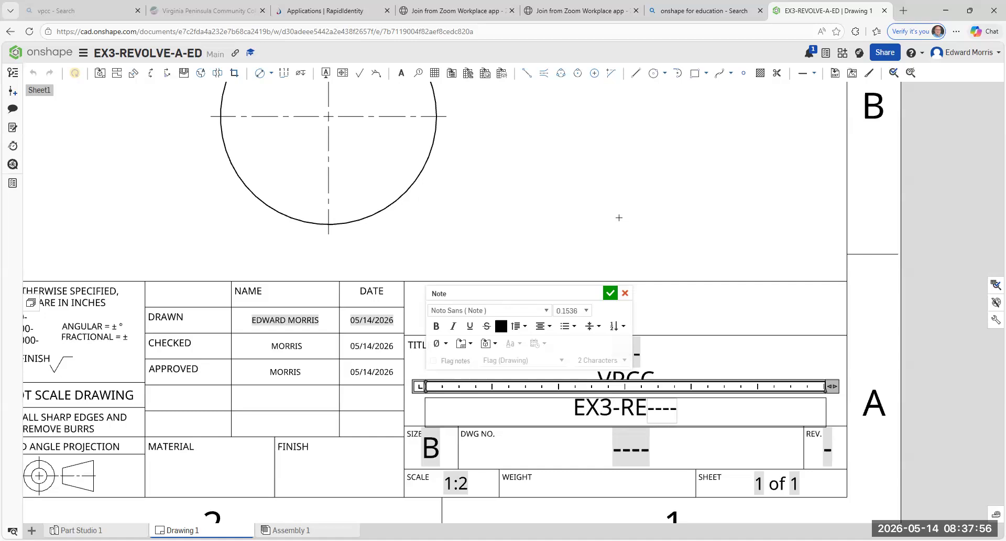
text(OLVE)
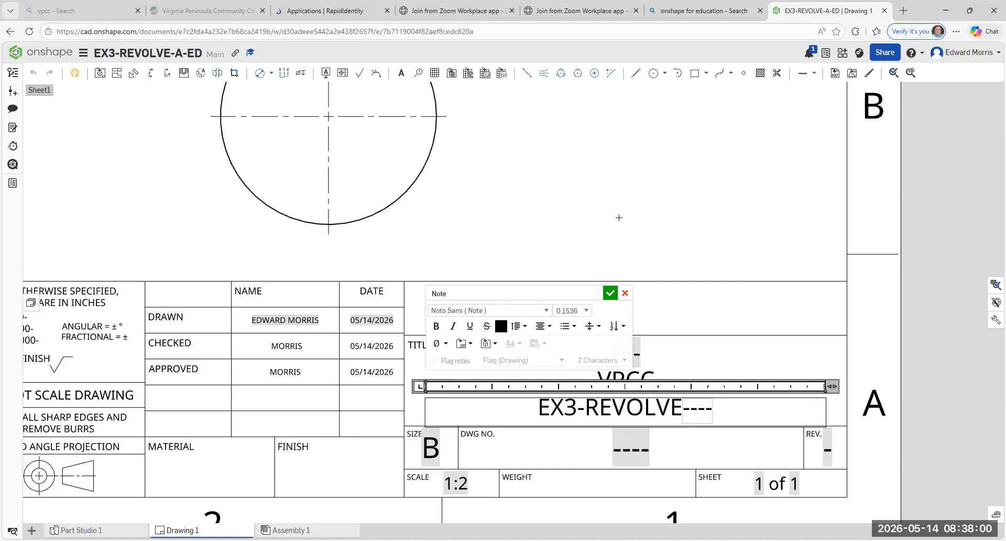
text(-A)
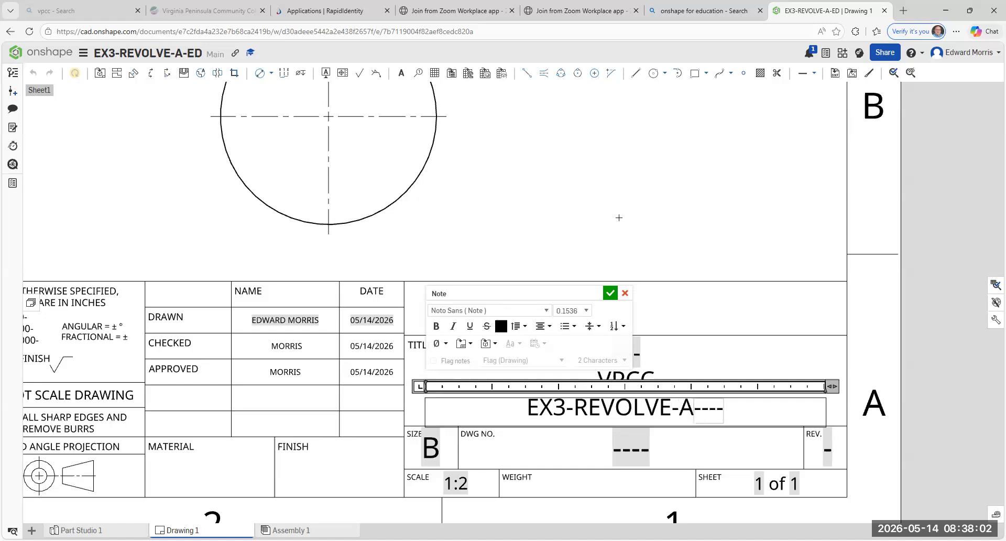
text(-ED)
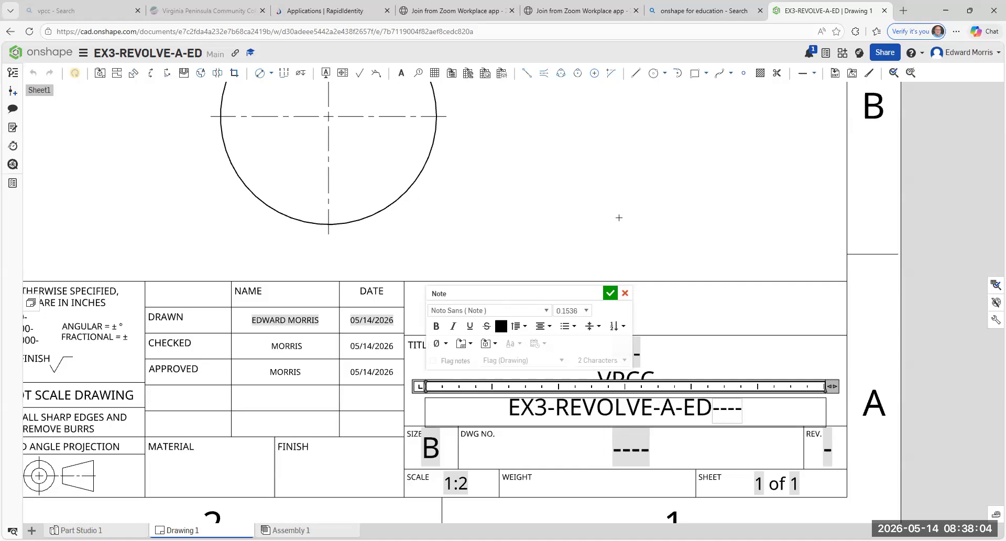
key(Delete)
key(Delete)
key(Delete)
key(Delete)
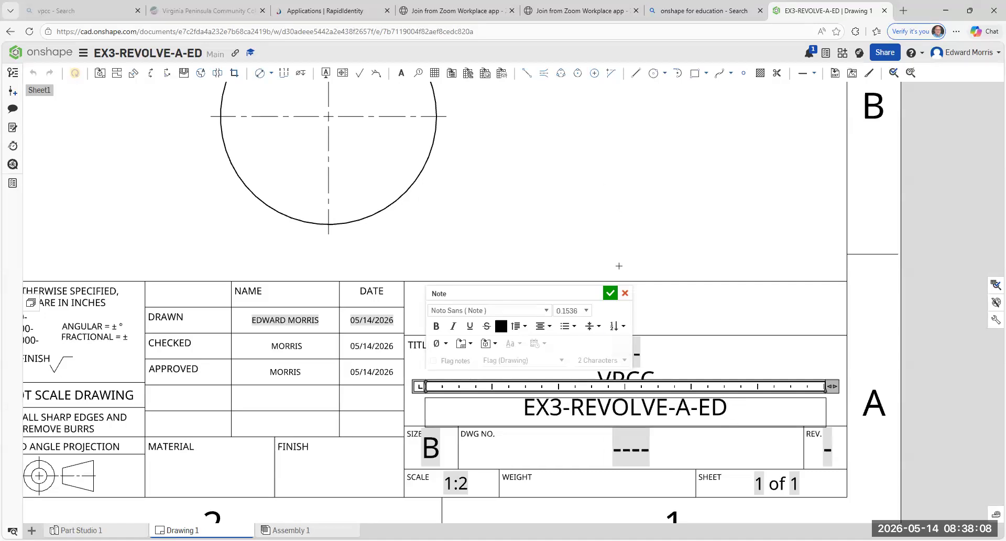
click(610, 294)
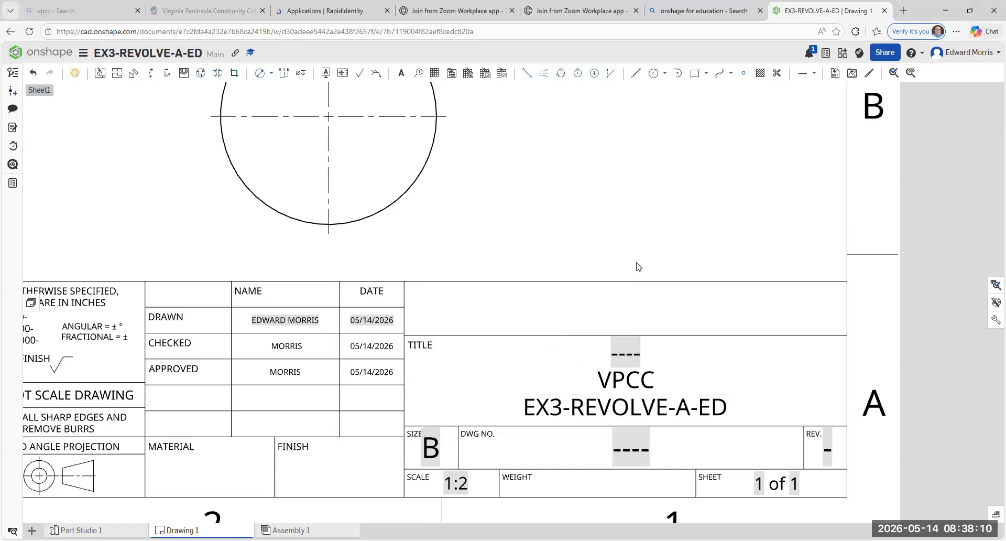
- Change the middle line of the title block's TITLE area to CAD 120
scroll(636, 223, down, 3)
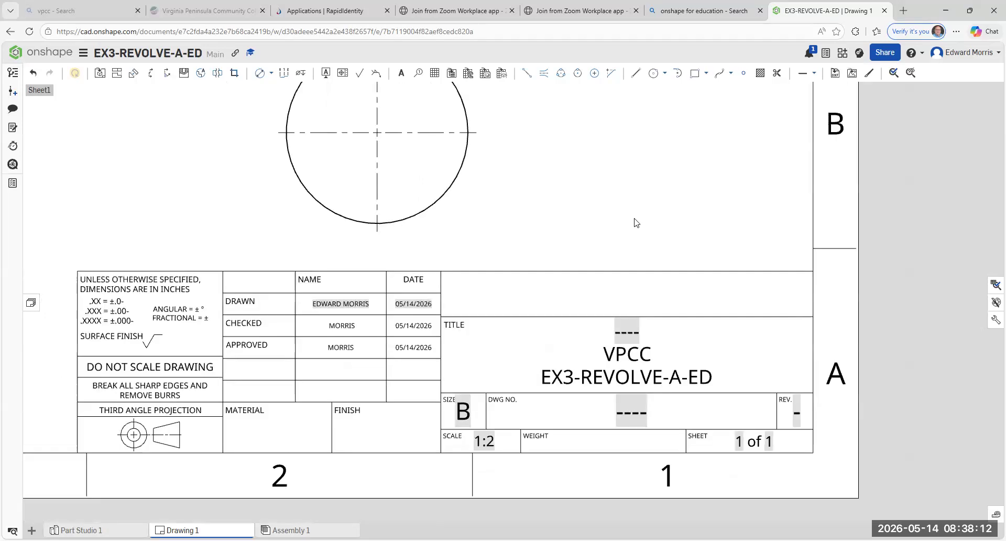
scroll(636, 223, up, 2)
double_click(640, 352)
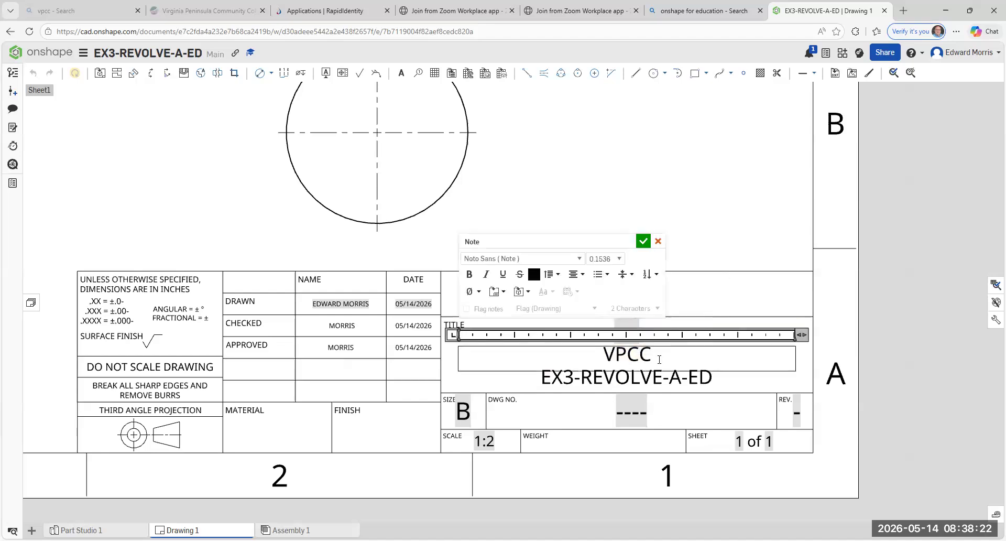
key(BackSpace)
key(BackSpace)
key(BackSpace)
key(BackSpace)
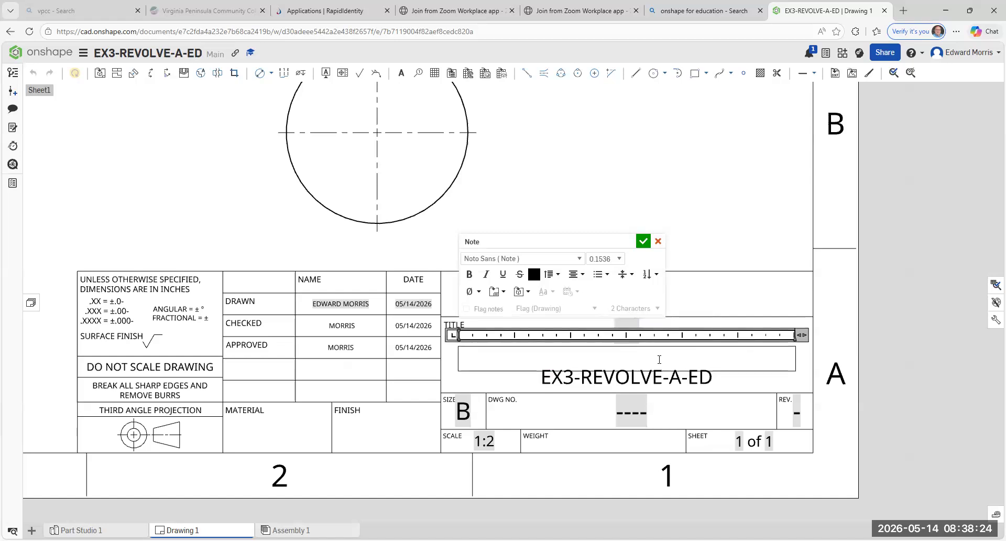
text(CAD 120)
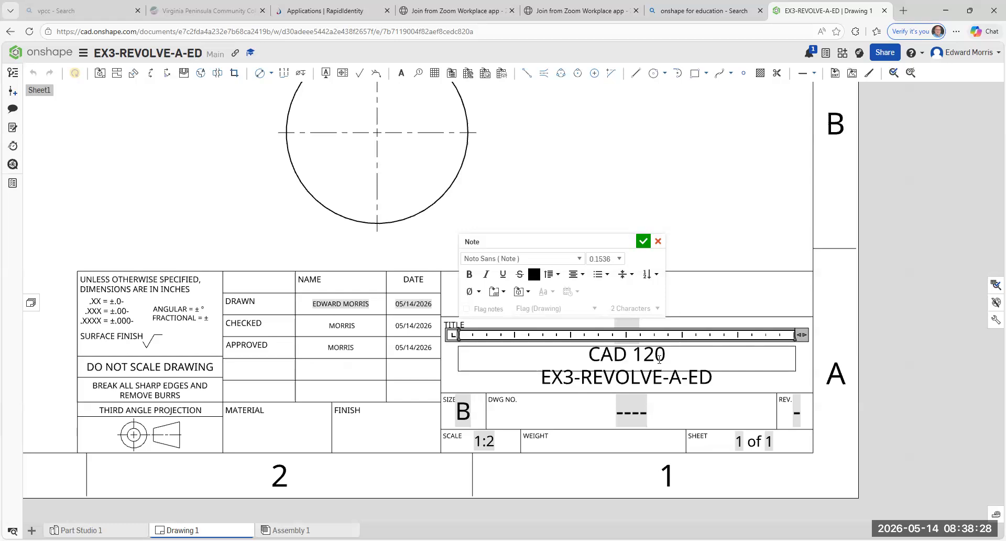
click(643, 242)
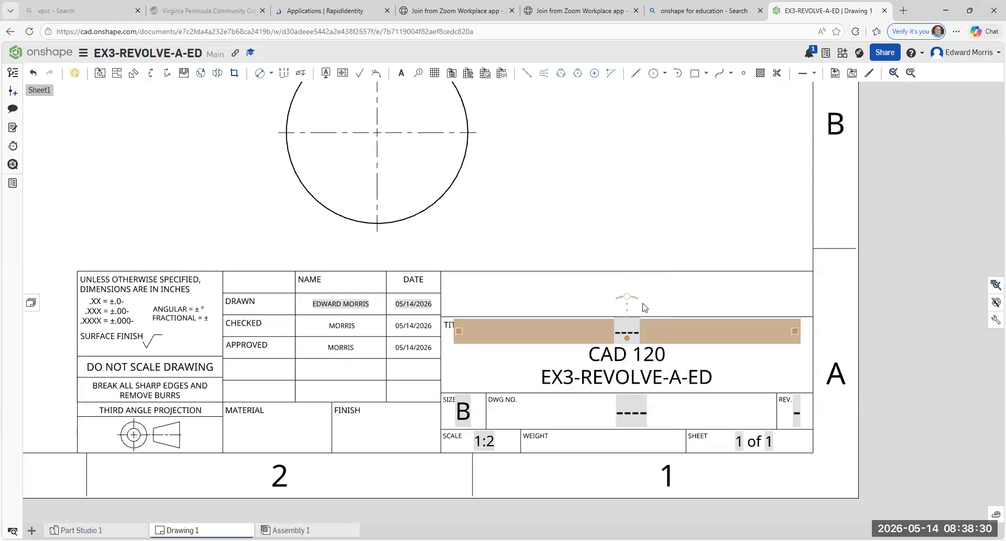
- Replace the placeholder in the uppermost line of the title block's TITLE area with VPCC
double_click(630, 334)
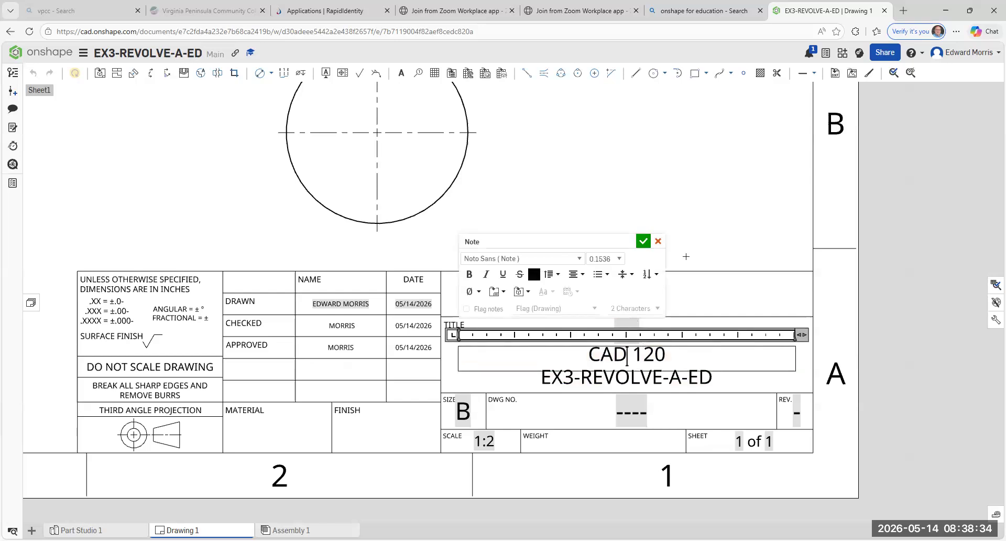
click(662, 244)
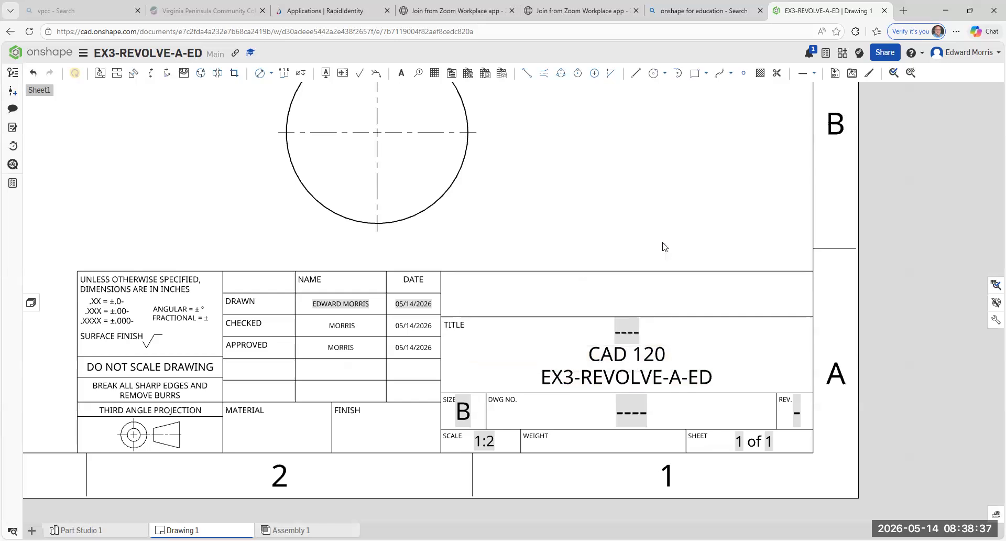
double_click(632, 327)
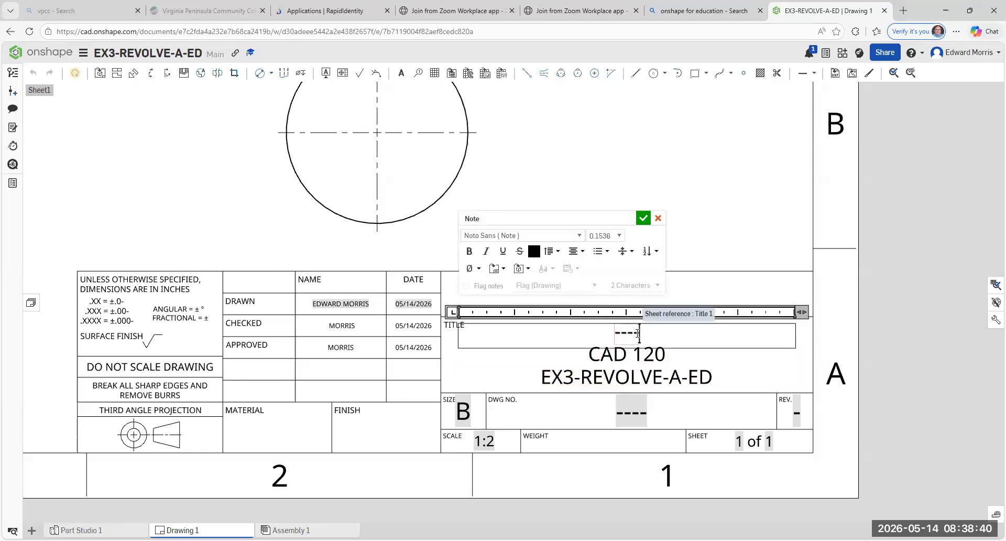
text(VPCC)
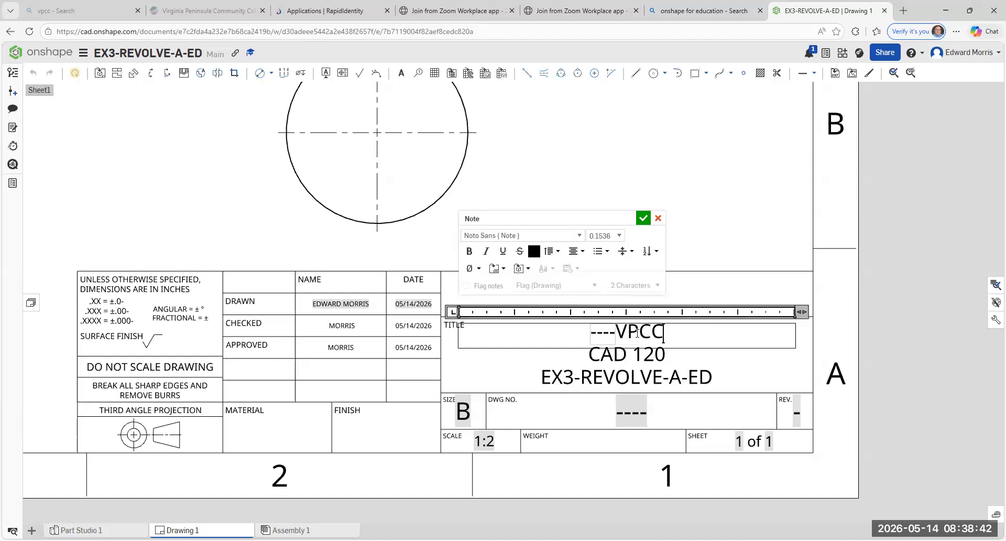
double_click(616, 336)
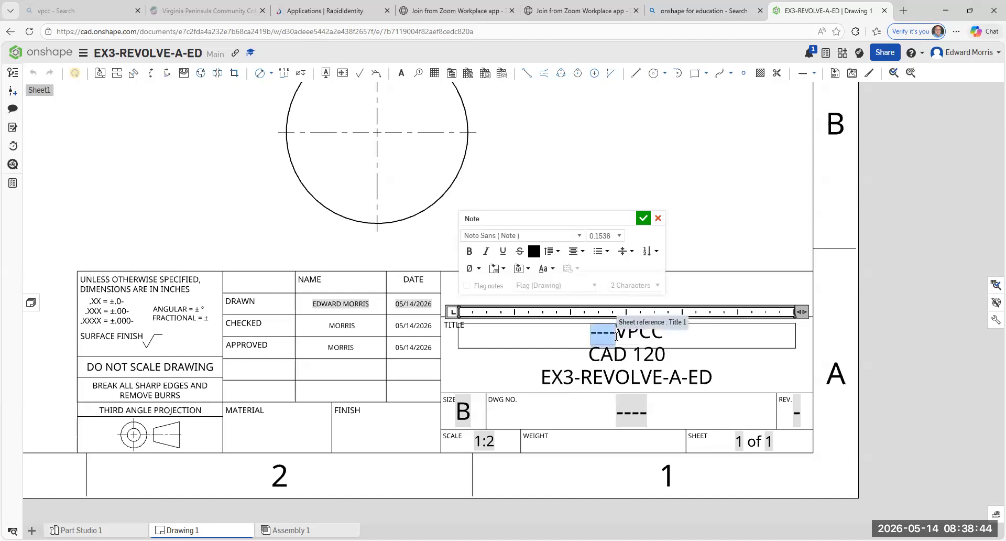
key(BackSpace)
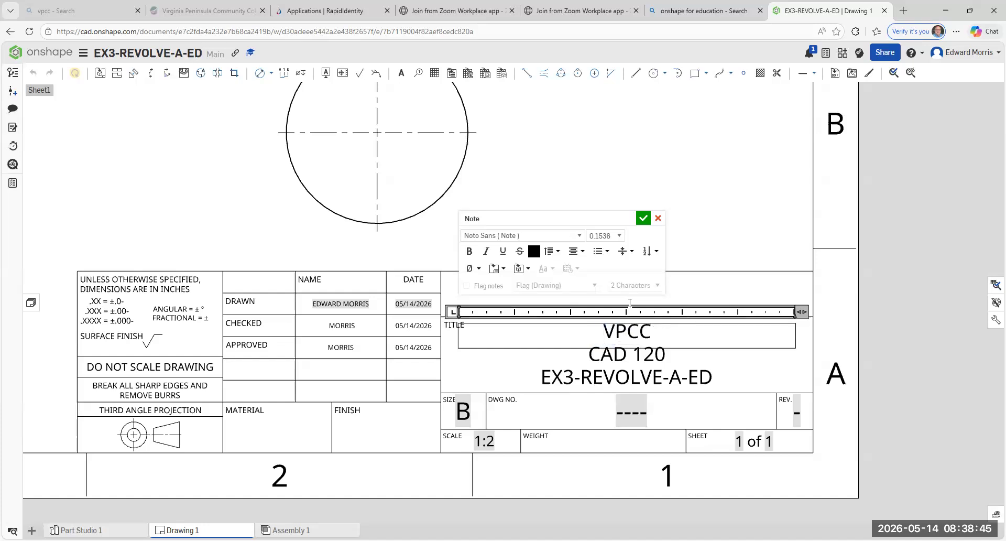
click(643, 218)
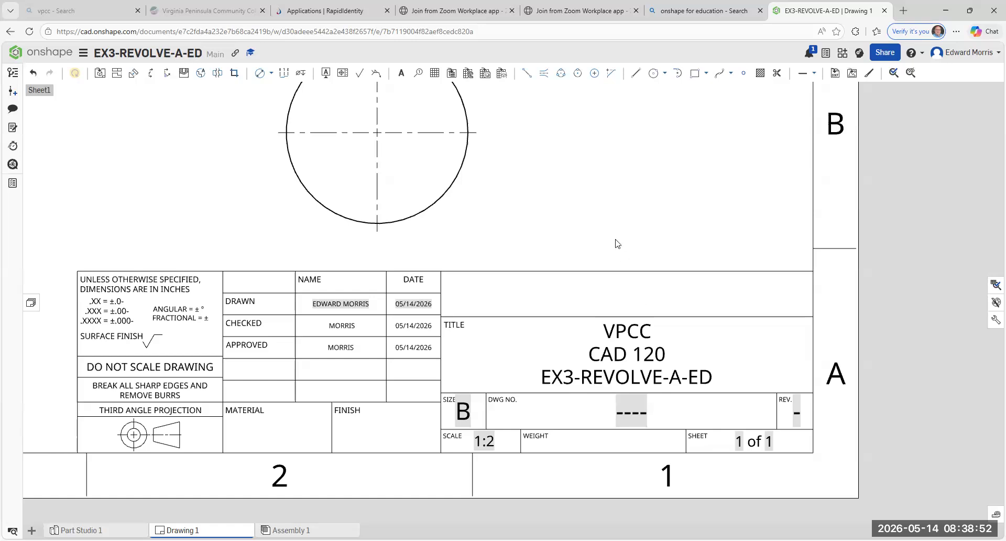
- Look over the whole drawing sheet and the revolved part in Part Studio 1, ending back in Drawing 1
key(f)
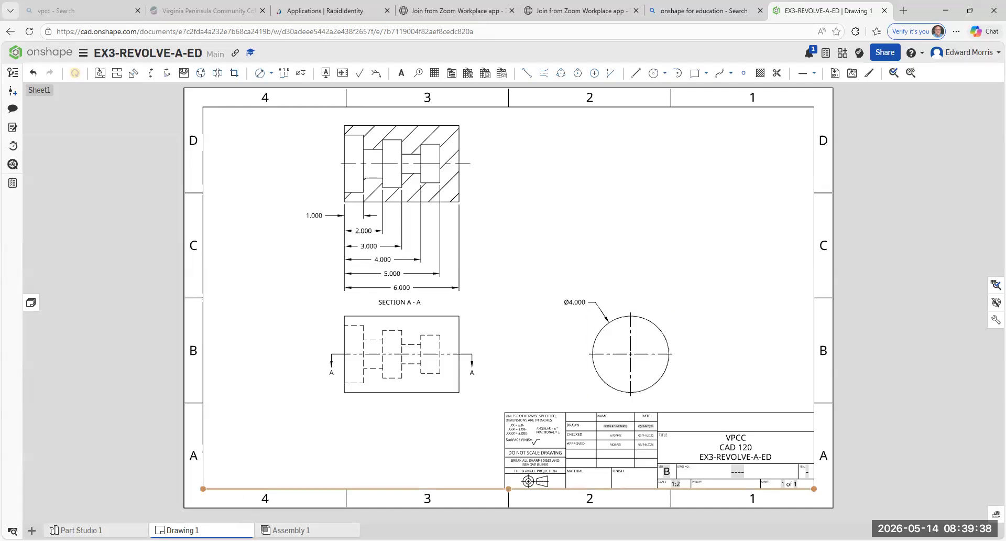
click(79, 529)
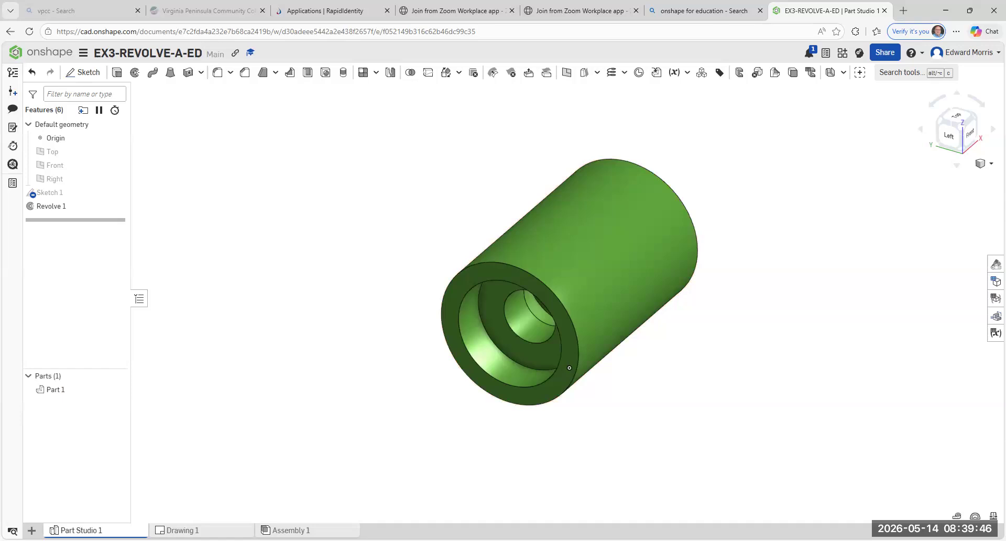
click(181, 529)
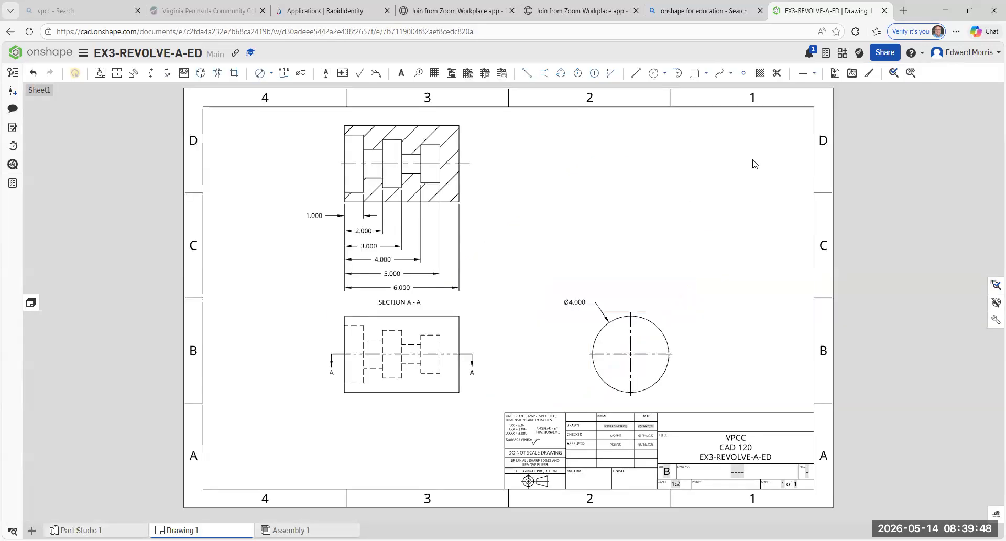